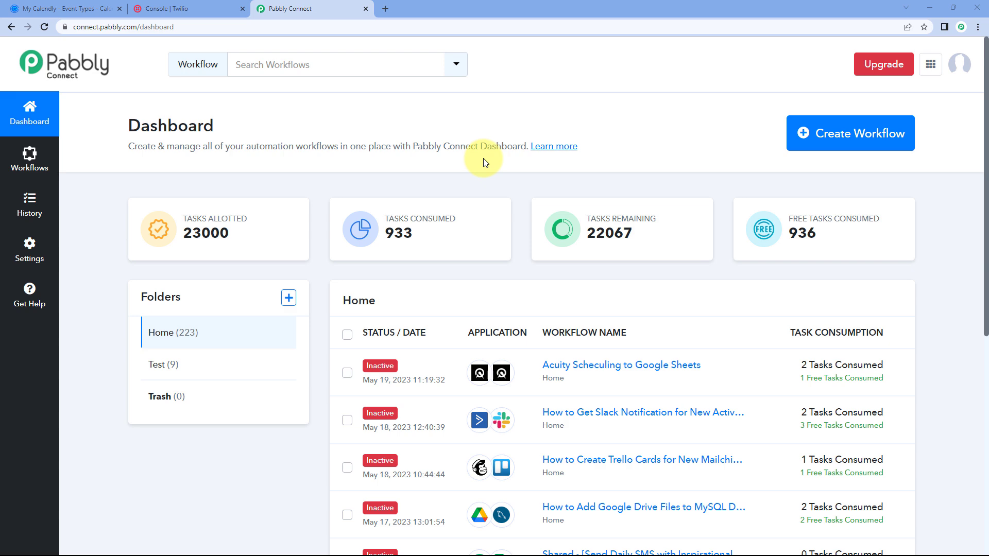
- Create a new workflow named "Calendly to Twilio"
left_click(850, 134)
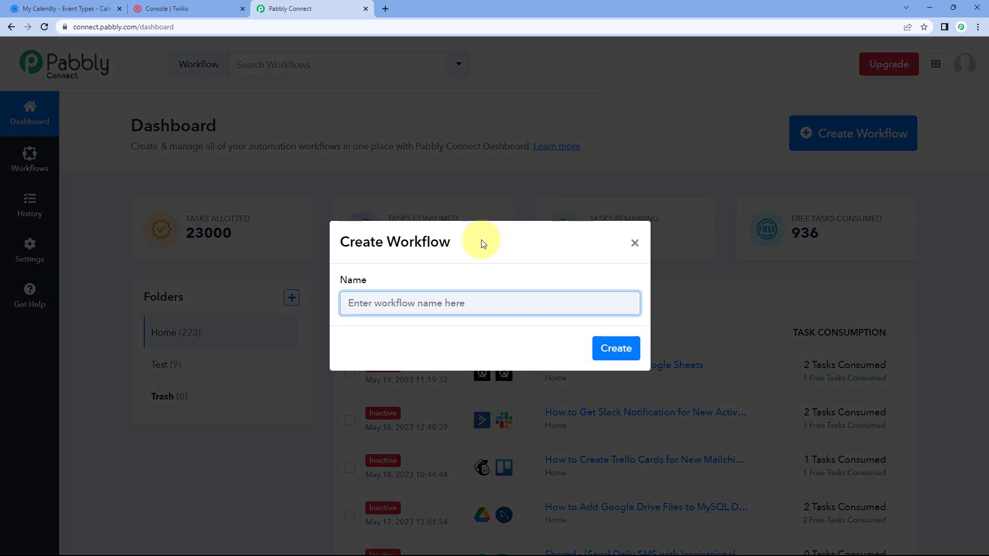
type("C")
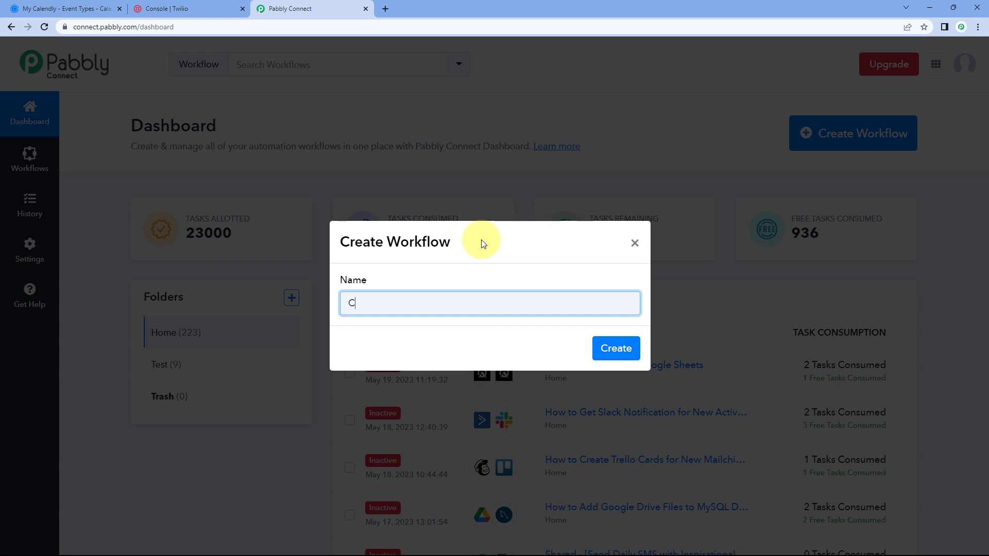
type("alendly to Twilio")
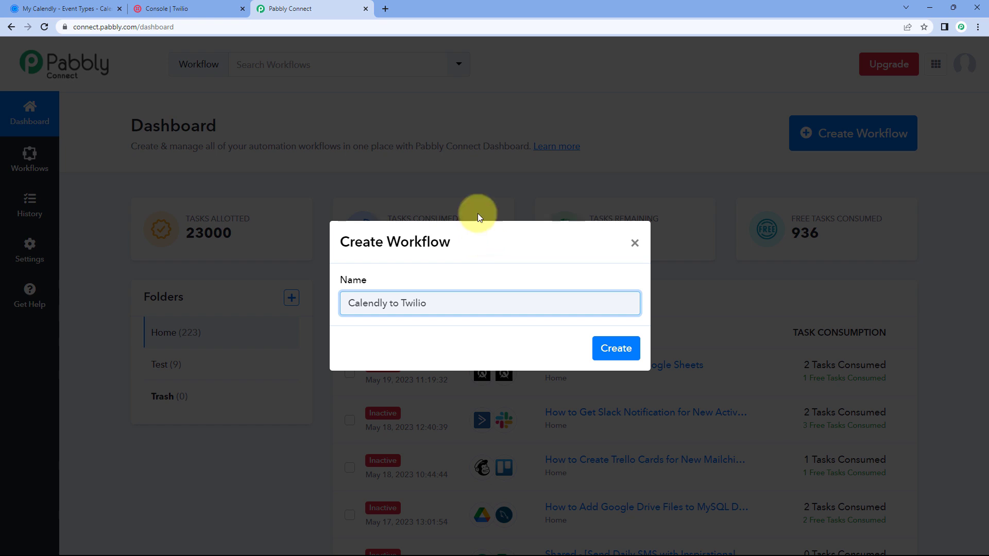
left_click(613, 345)
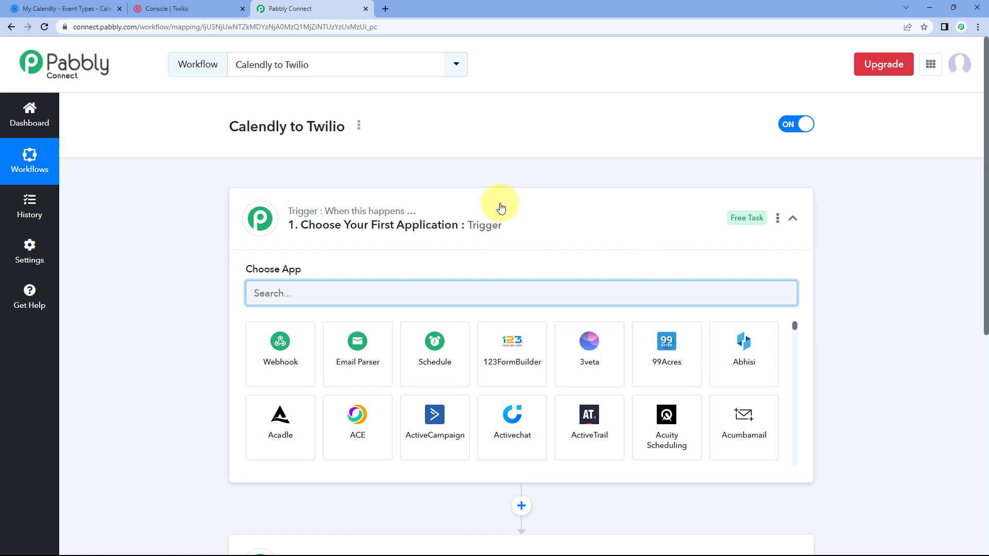
left_click(501, 208)
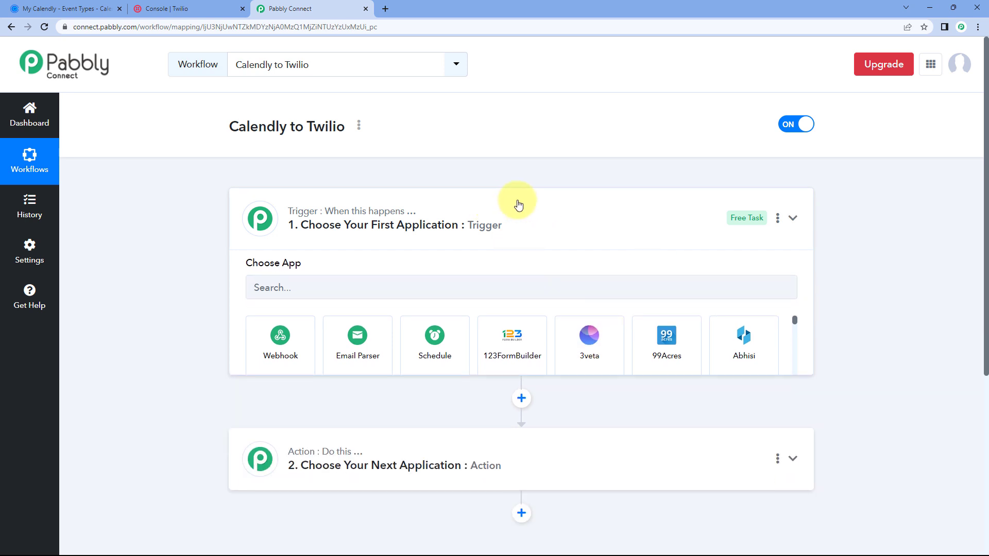
scroll(171, 193, "down", 1)
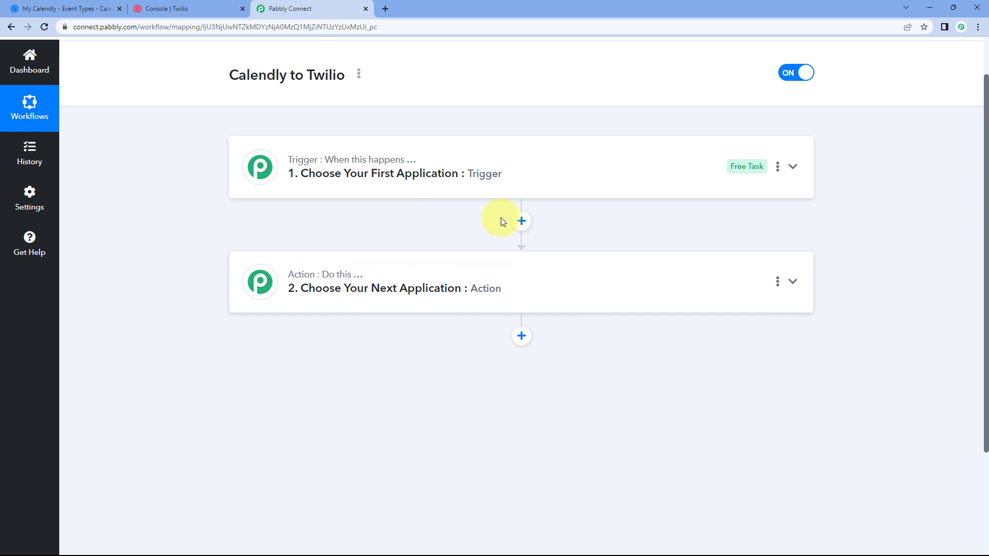
left_click(507, 173)
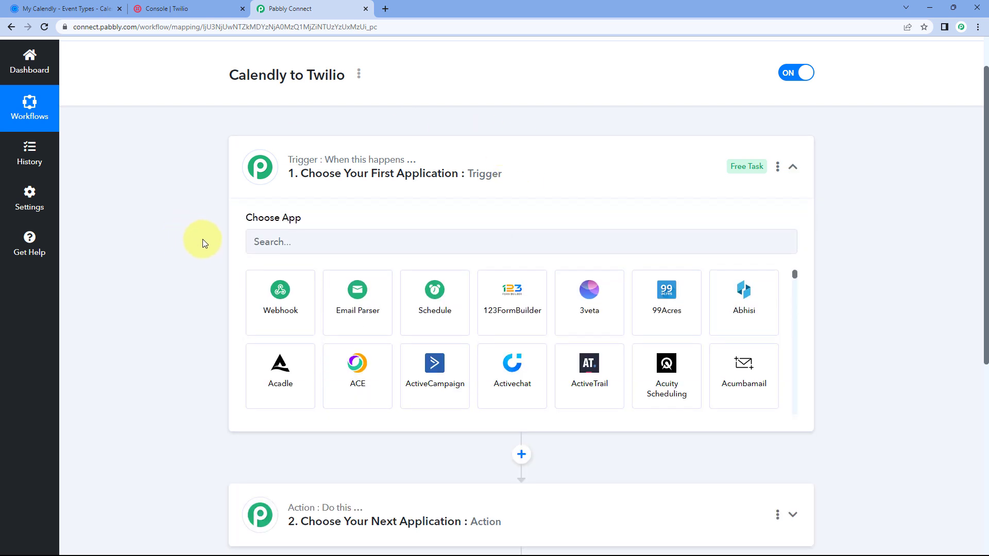
scroll(203, 239, "down", 1)
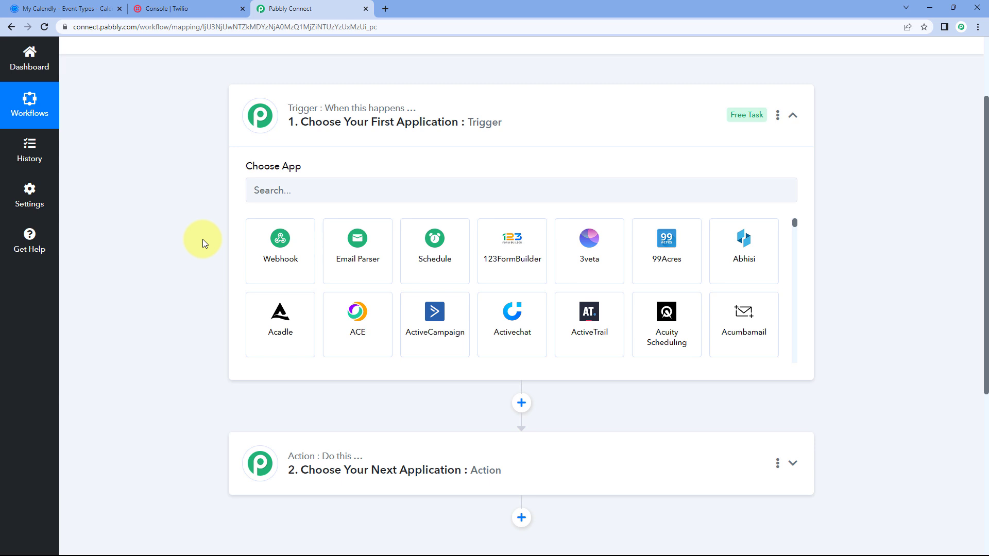
left_click(83, 8)
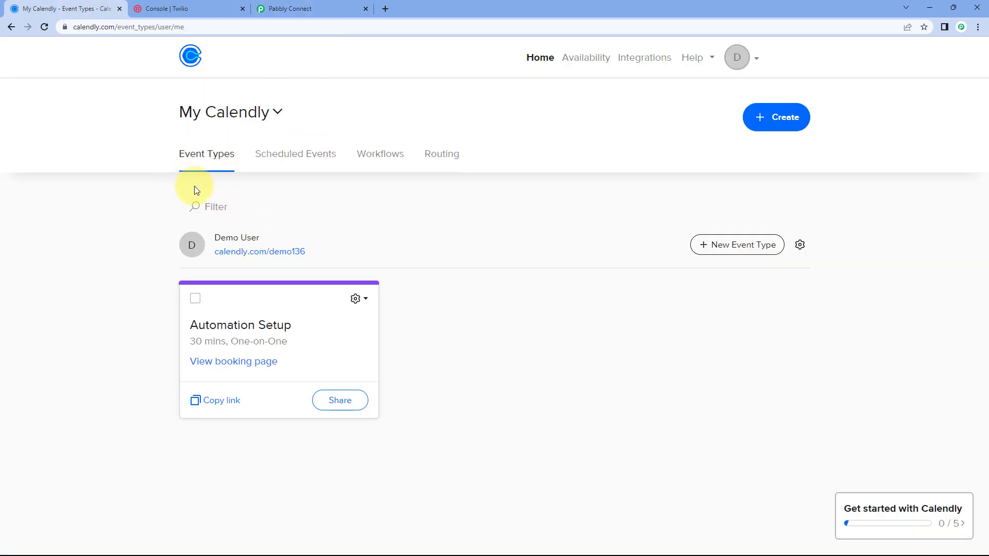
left_click(309, 9)
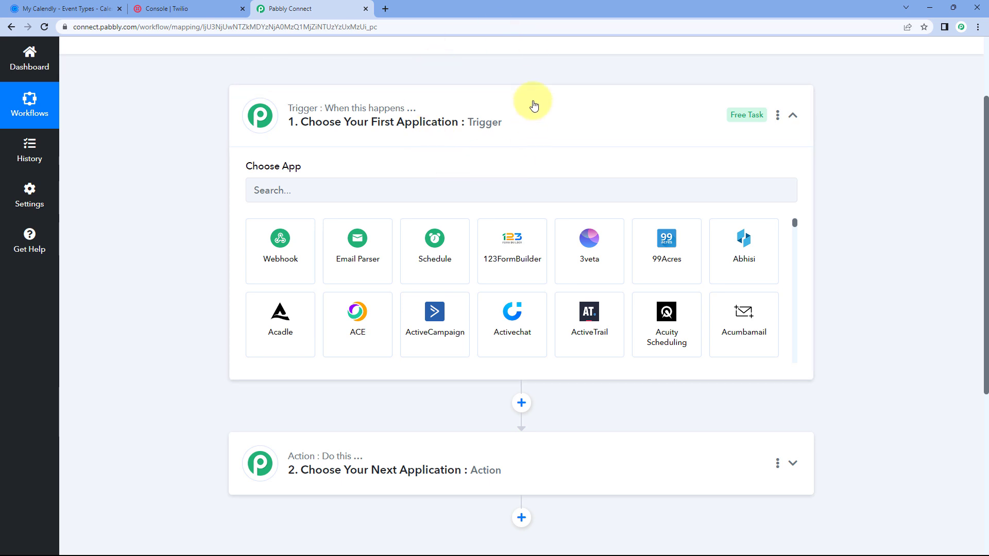
scroll(191, 172, "down", 3)
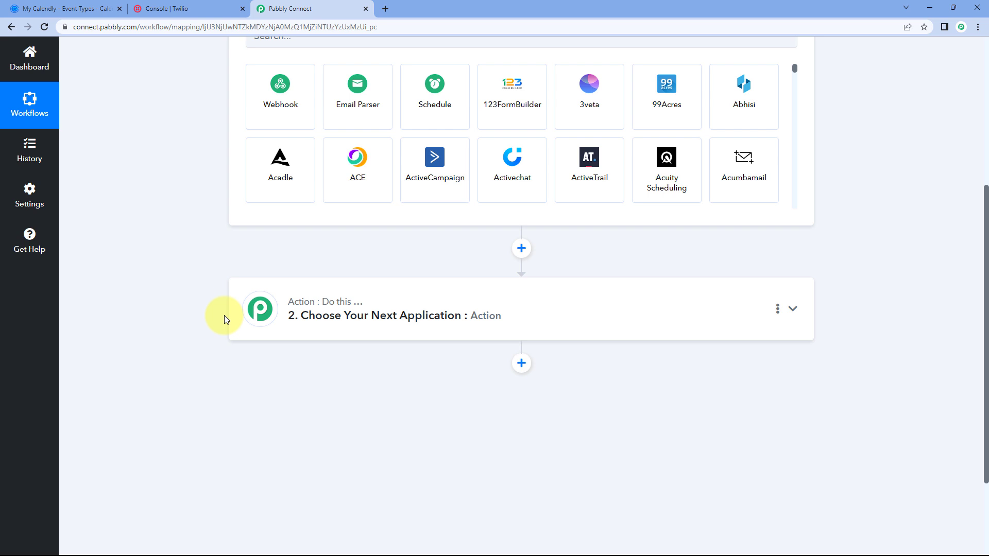
- Search for Calendly and choose it as the workflow's trigger application
scroll(222, 311, "up", 1)
scroll(175, 184, "up", 1)
left_click(305, 140)
type("Calendly")
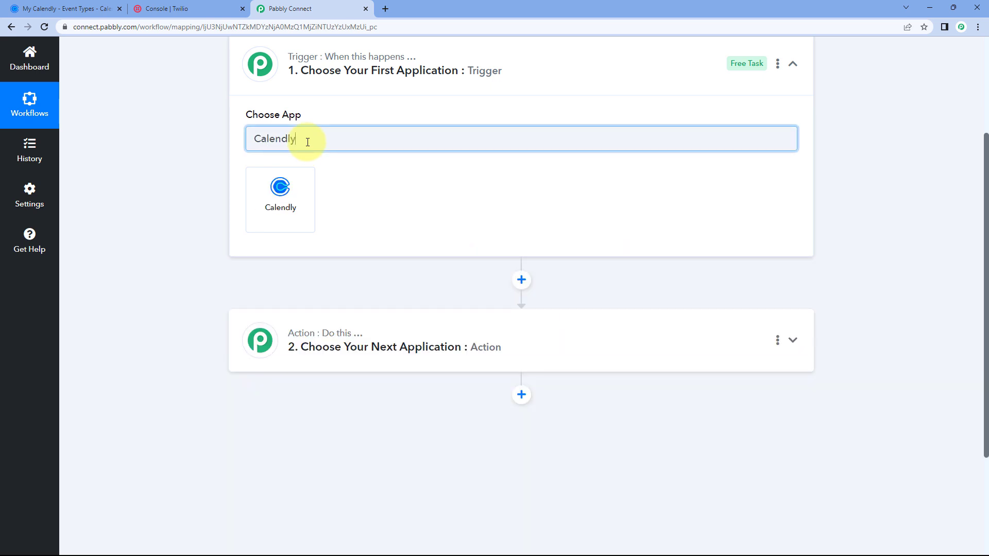
left_click(281, 188)
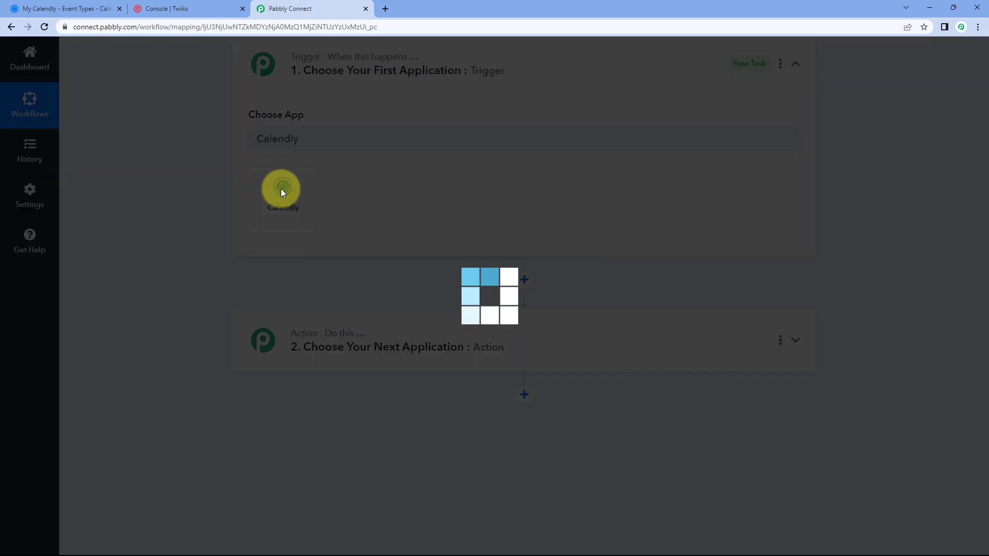
- Set the Calendly trigger event to Invitee Canceled (User)
scroll(207, 159, "down", 1)
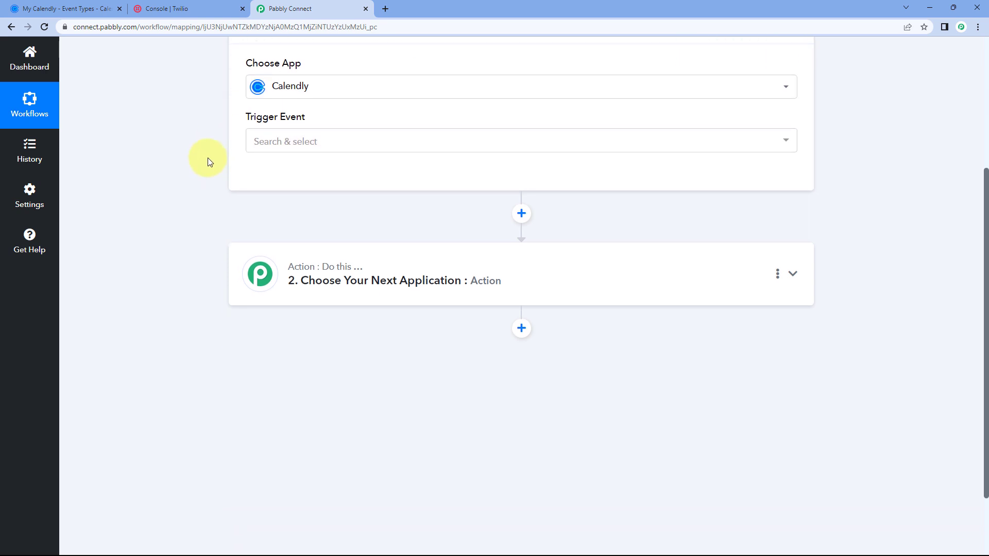
left_click(347, 140)
scroll(209, 155, "down", 1)
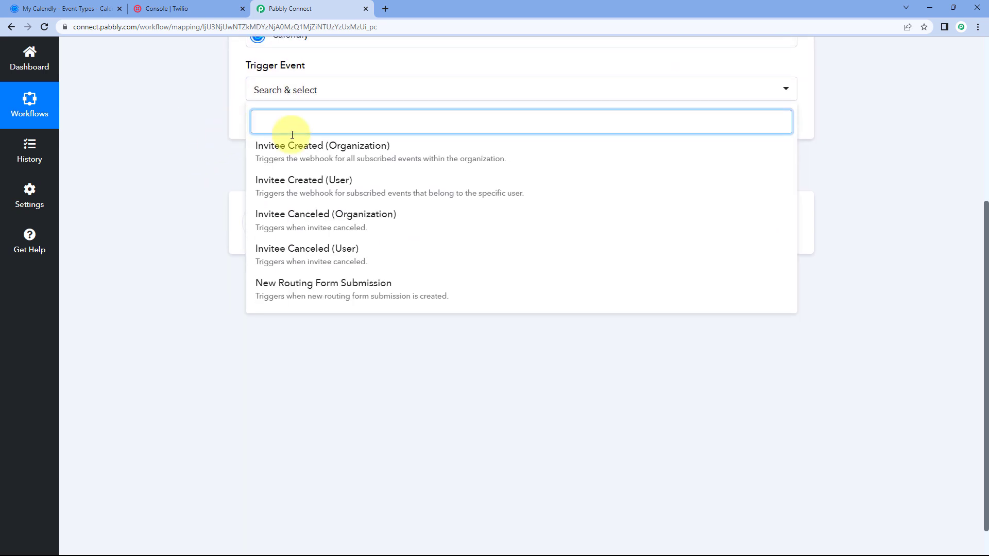
left_click(313, 256)
scroll(325, 249, "up", 2)
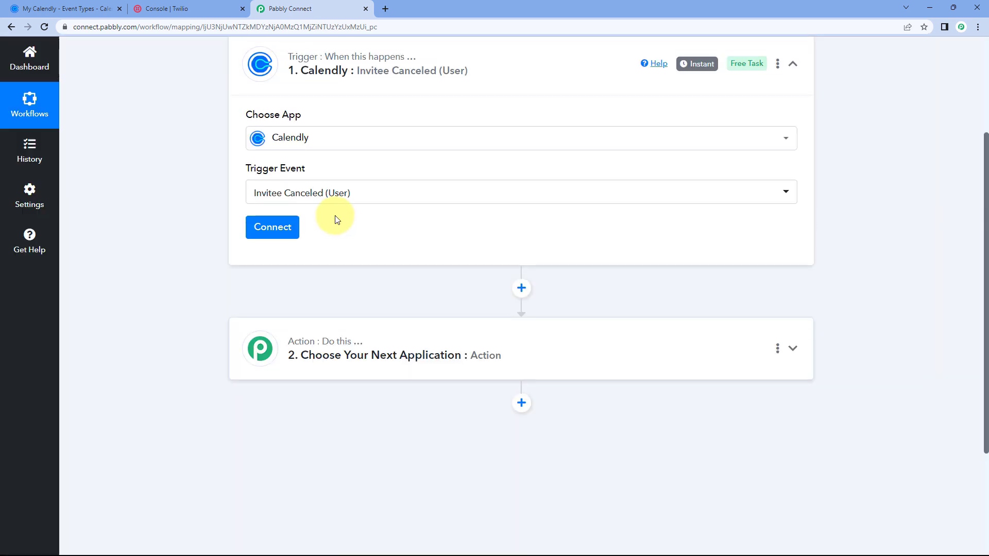
- Connect the Calendly trigger through a new connection and authorize access to the Calendly account
left_click(278, 229)
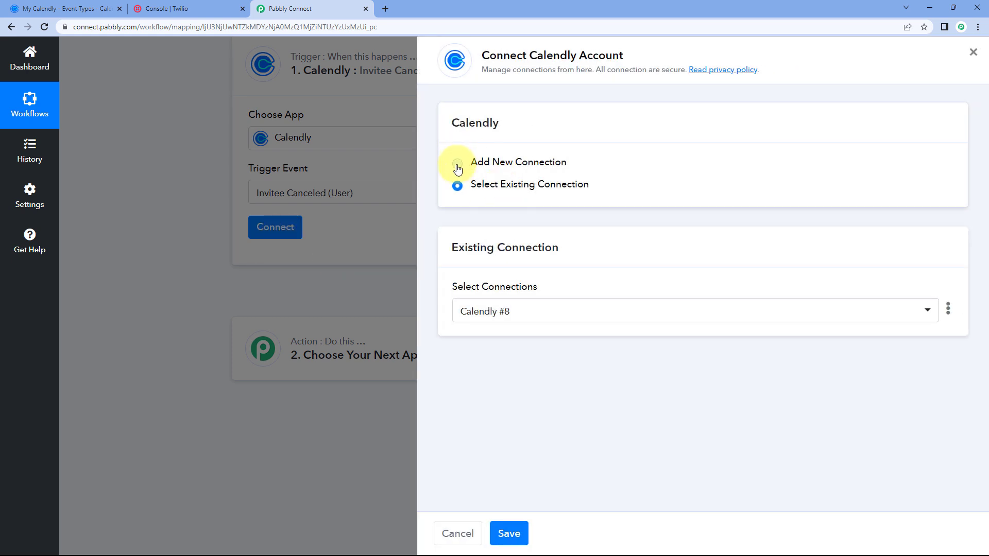
left_click(458, 164)
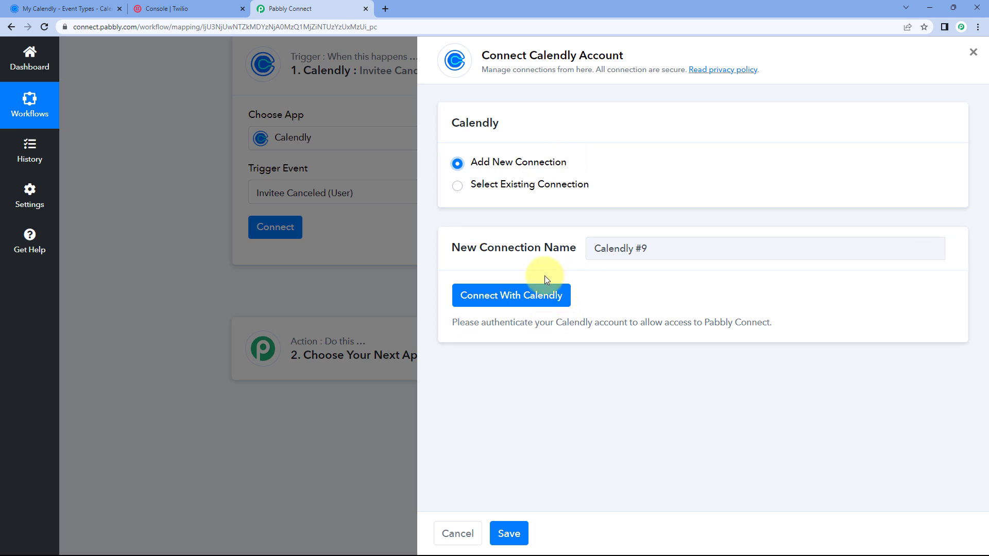
left_click(511, 300)
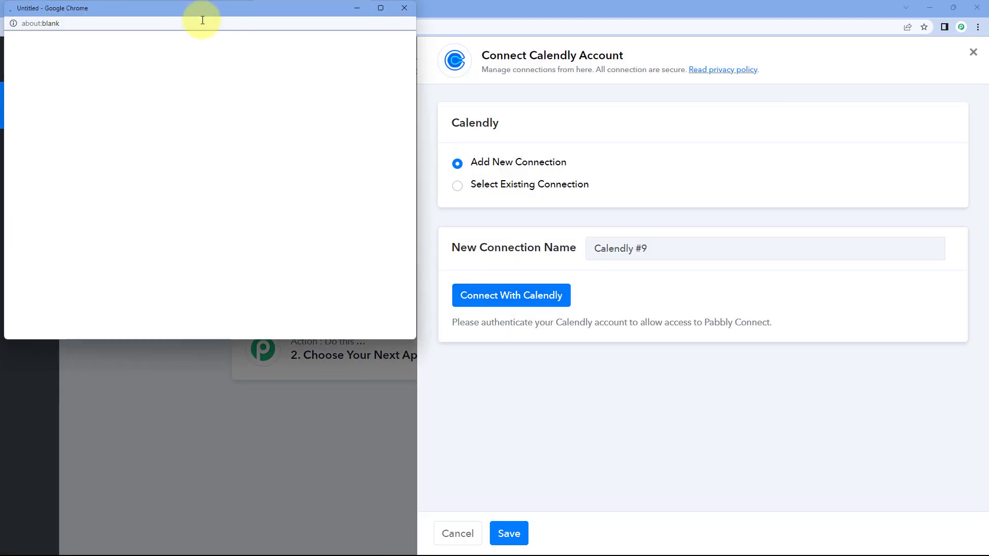
double_click(177, 5)
left_click_drag(174, 15, 172, 32)
left_click(94, 10)
left_click(295, 6)
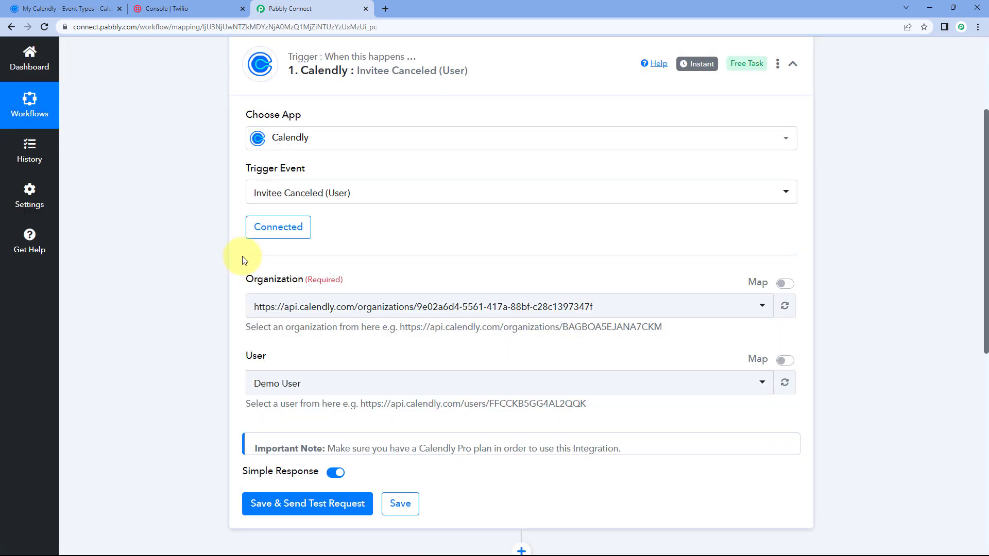
- Select the listed Calendly organization URL as the trigger's required organization
scroll(361, 252, "down", 1)
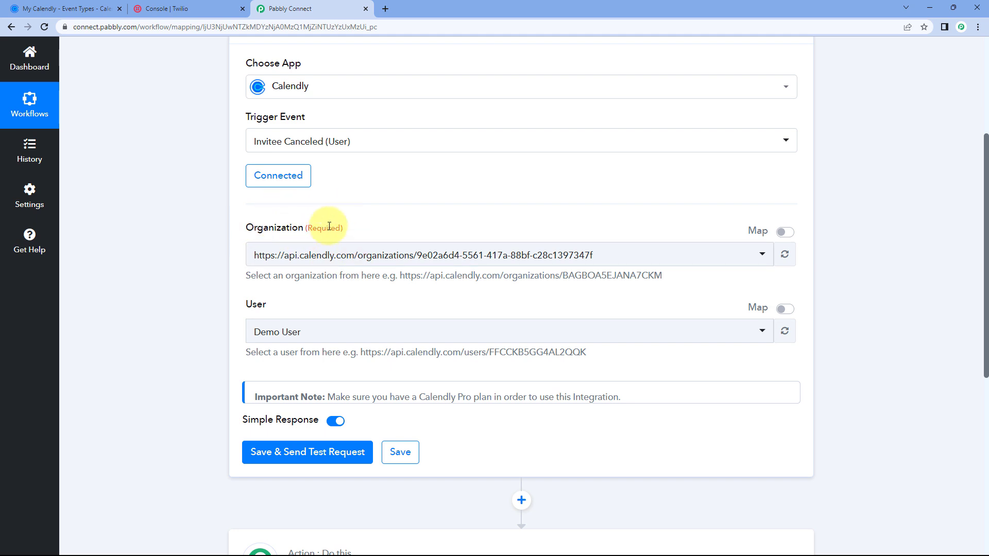
left_click(390, 254)
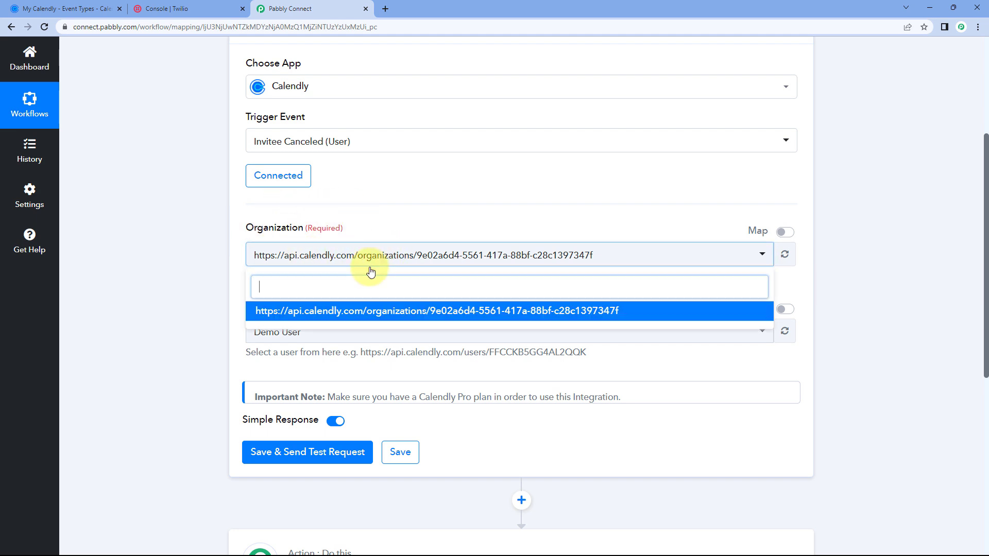
left_click(64, 9)
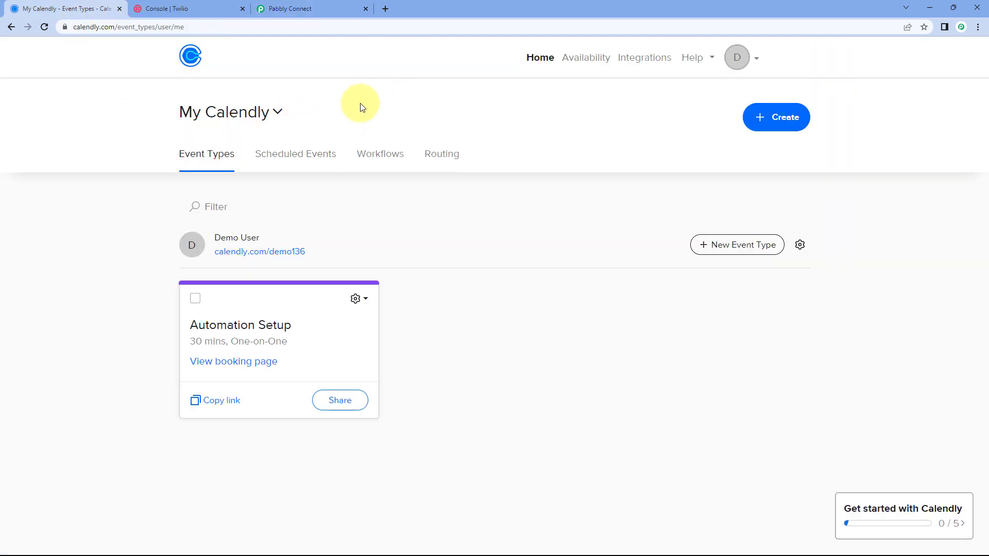
left_click(300, 6)
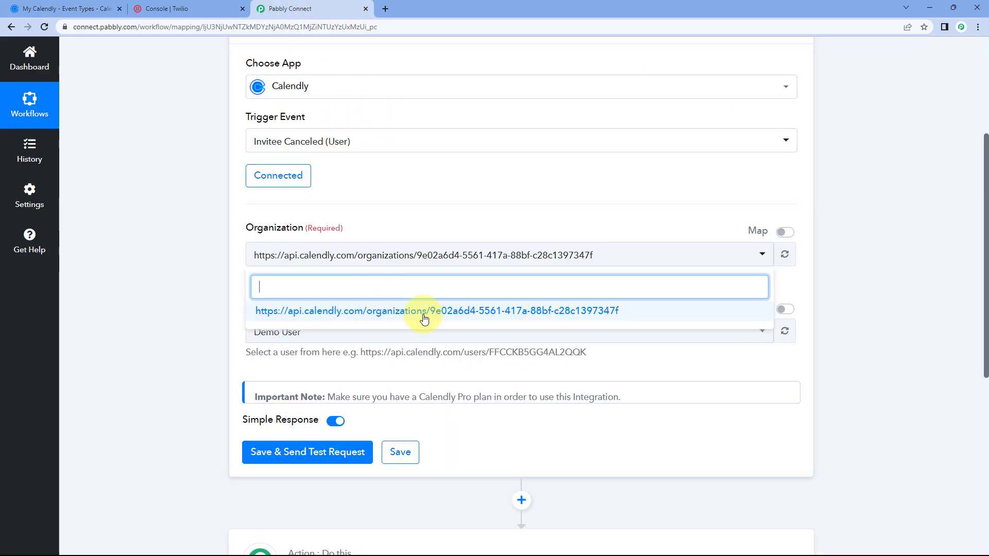
left_click(405, 312)
- Check the account in Calendly, then select Demo User as the trigger's user in Pabbly Connect
scroll(367, 299, "down", 1)
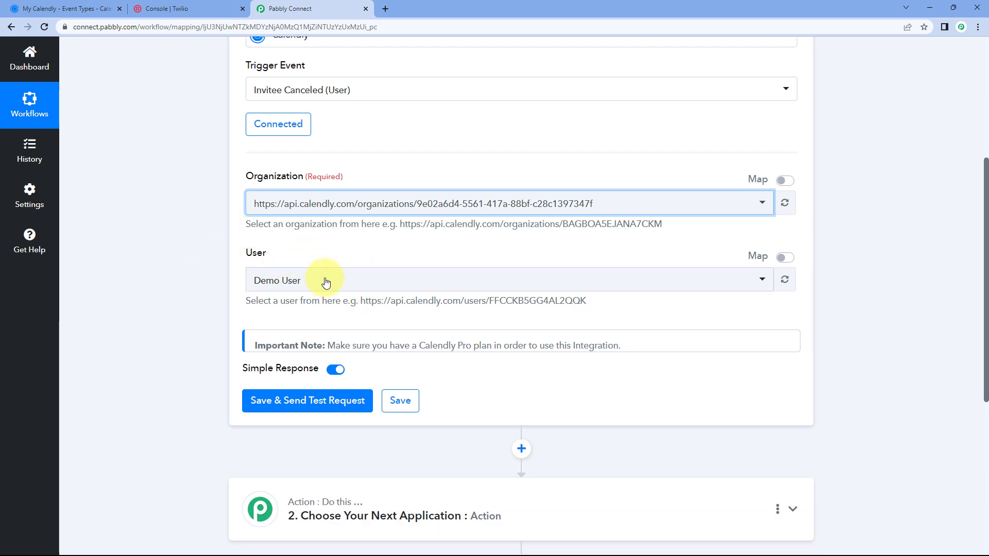
left_click(51, 9)
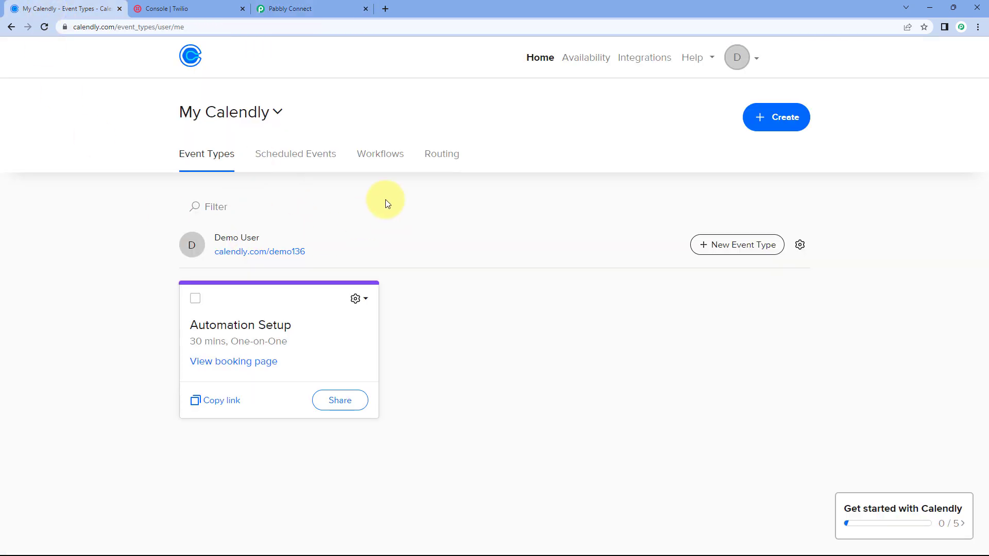
left_click(750, 58)
left_click(524, 100)
left_click(289, 4)
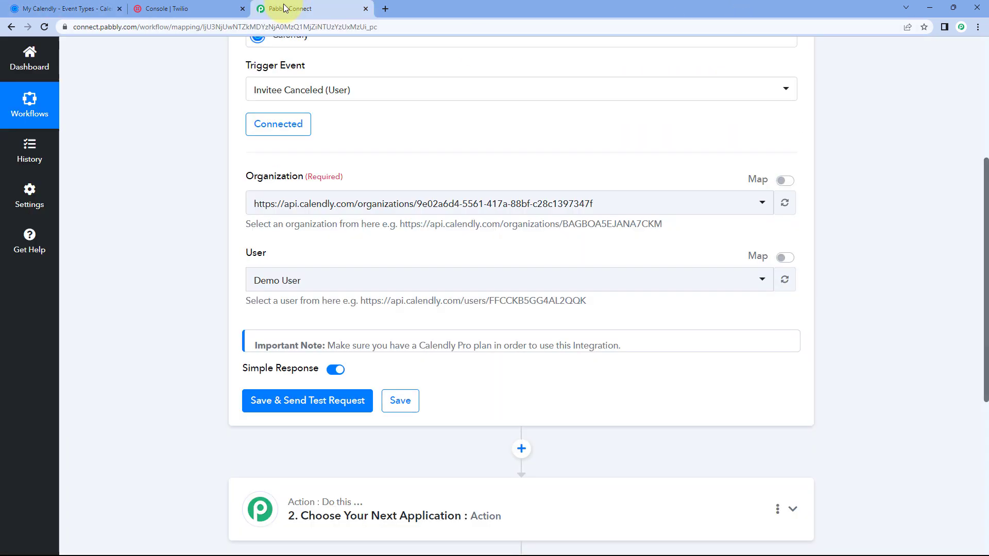
left_click(332, 280)
left_click(318, 338)
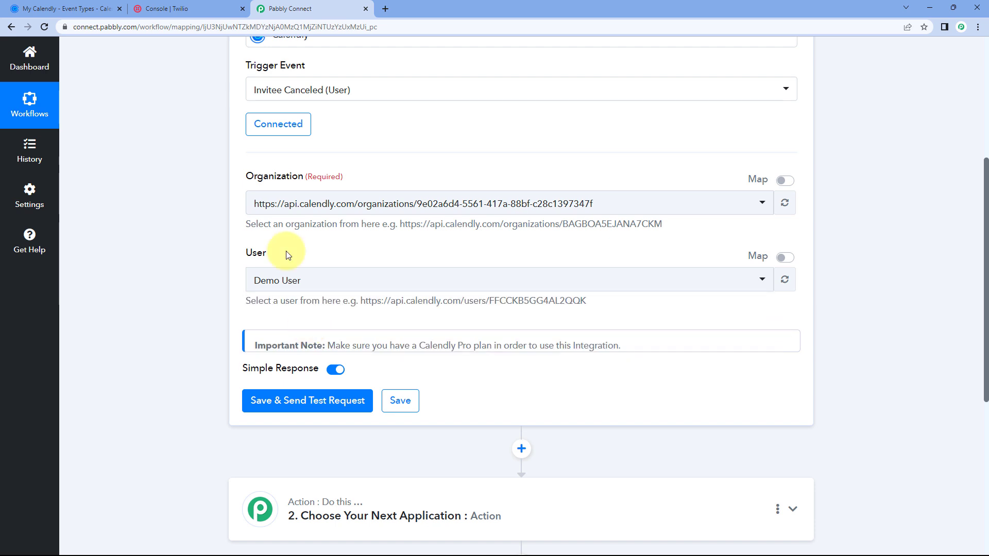
- Save the Calendly trigger and send a test request to start listening for a response
scroll(312, 251, "down", 1)
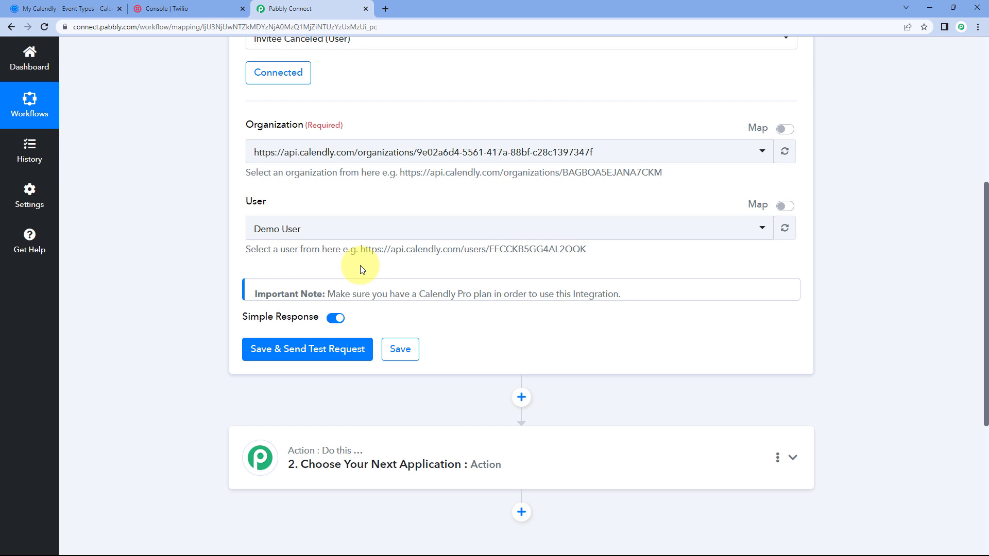
scroll(361, 268, "down", 1)
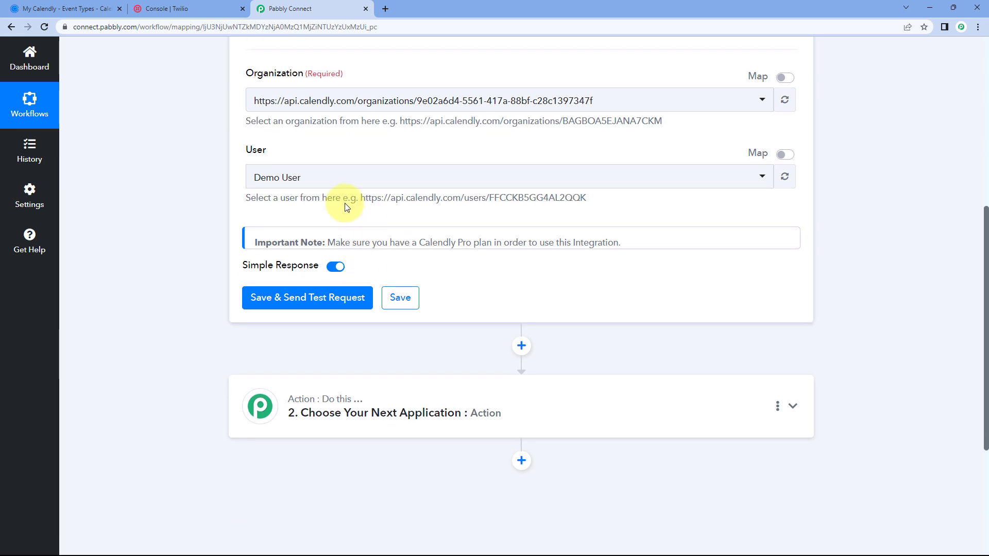
left_click(322, 297)
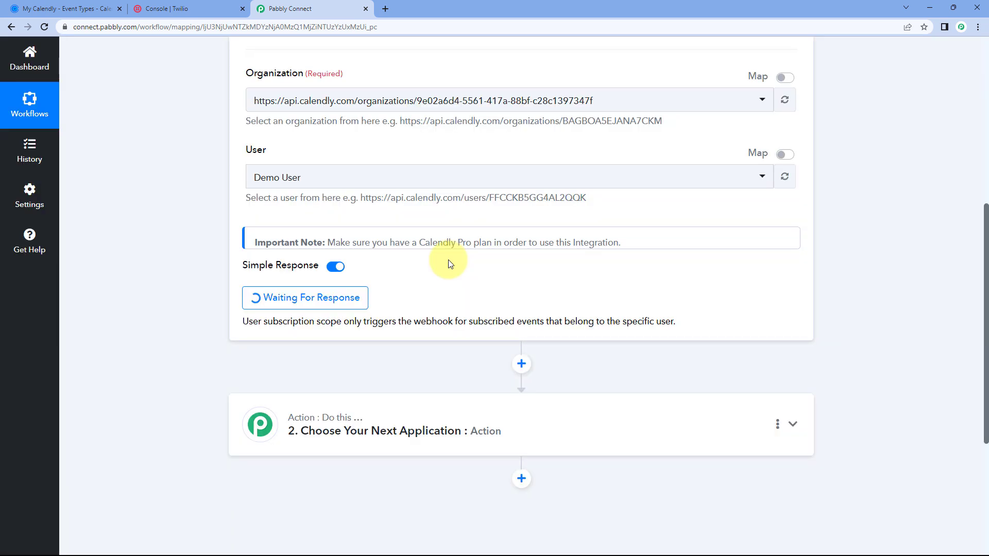
mouse_move(268, 279)
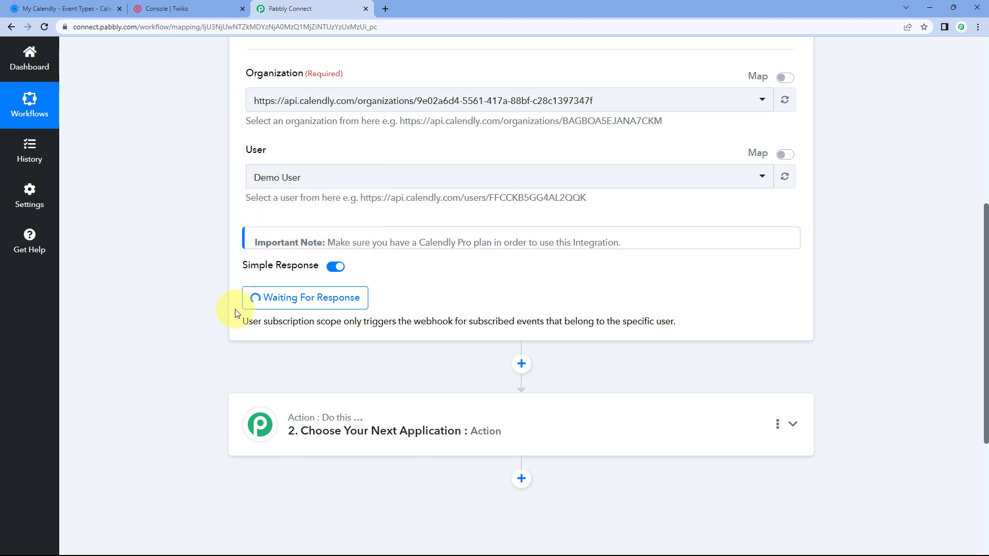
- Switch to Calendly and open the list of scheduled events
scroll(439, 298, "up", 3)
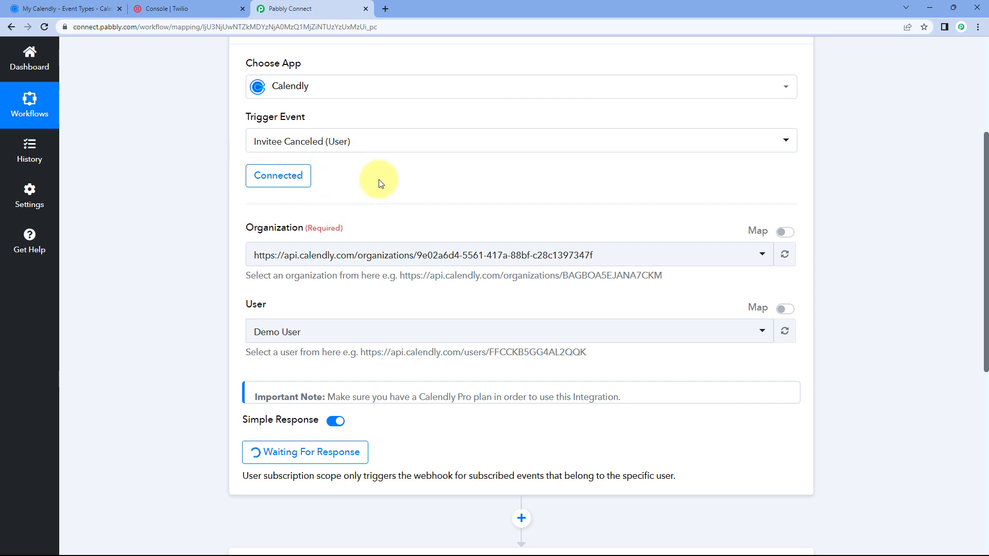
left_click(41, 9)
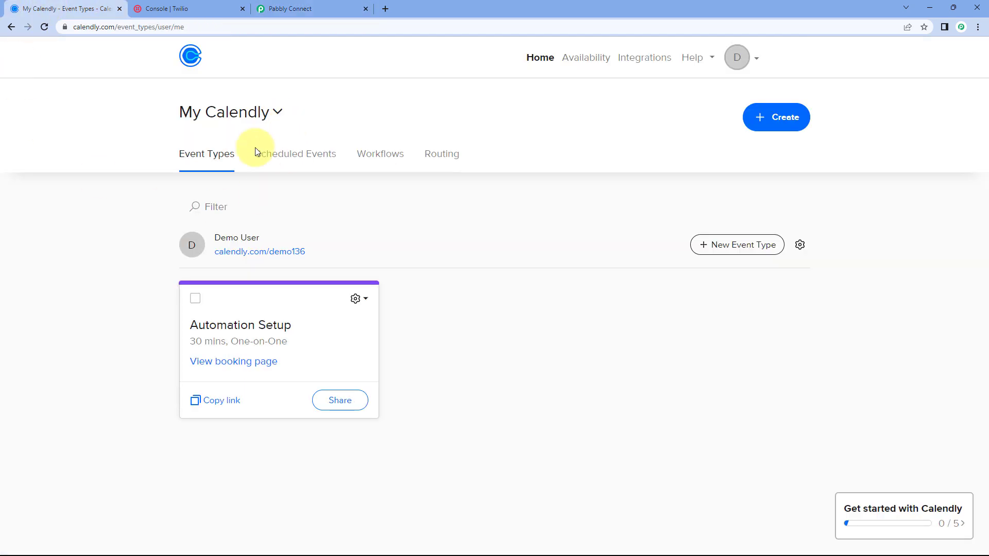
left_click(281, 157)
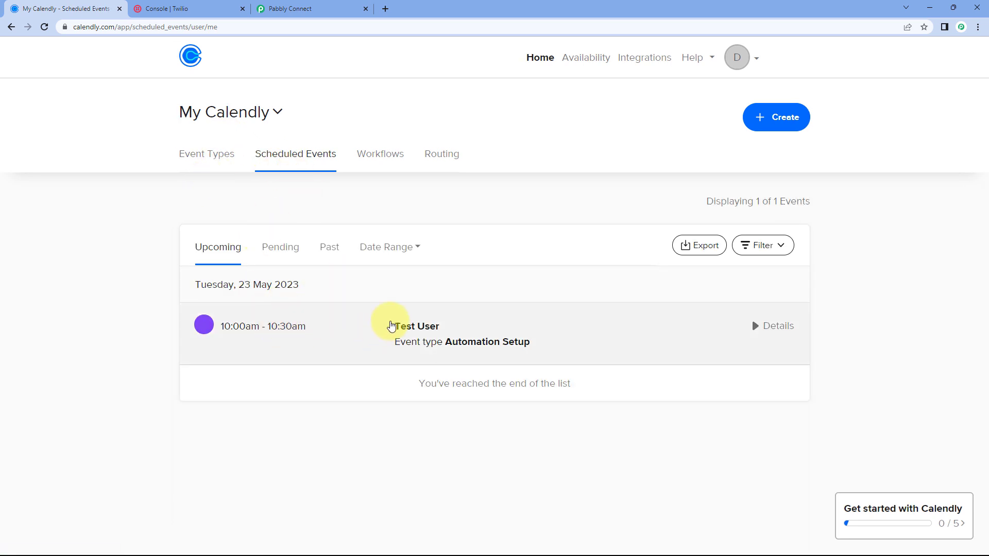
- Expand the details of the upcoming Automation Setup event in Calendly and review the invitee's booking information
left_click(410, 326)
scroll(382, 336, "down", 2)
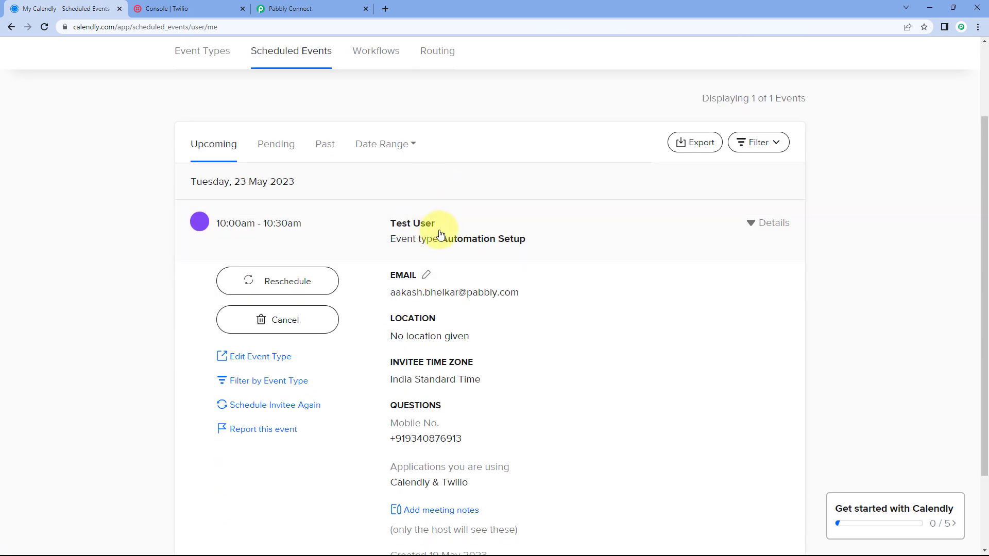
left_click(380, 229)
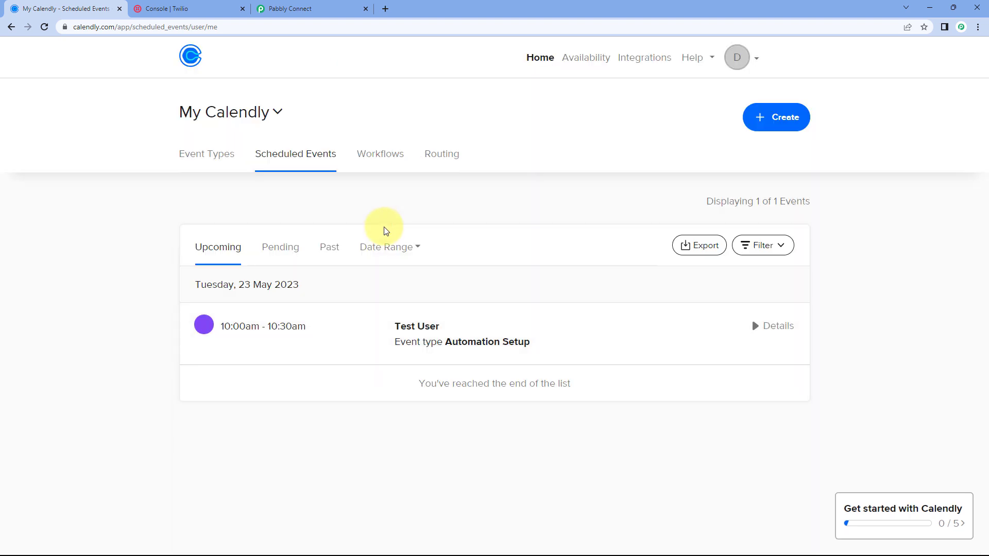
left_click(405, 315)
scroll(407, 312, "down", 2)
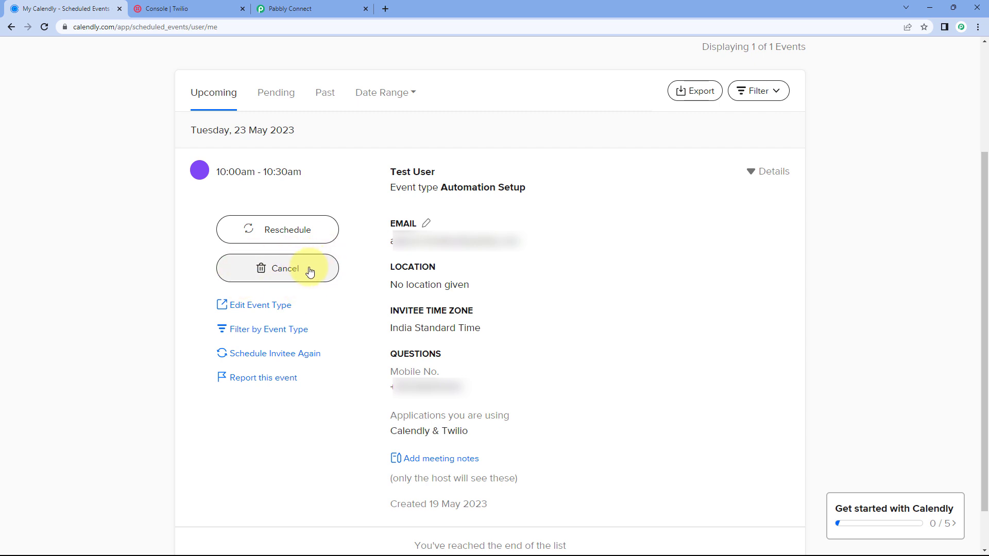
- Switch to the invitee's Gmail inbox, open the Automation Setup confirmation email in full and follow its link to cancel the event
mouse_move(312, 540)
left_click(316, 491)
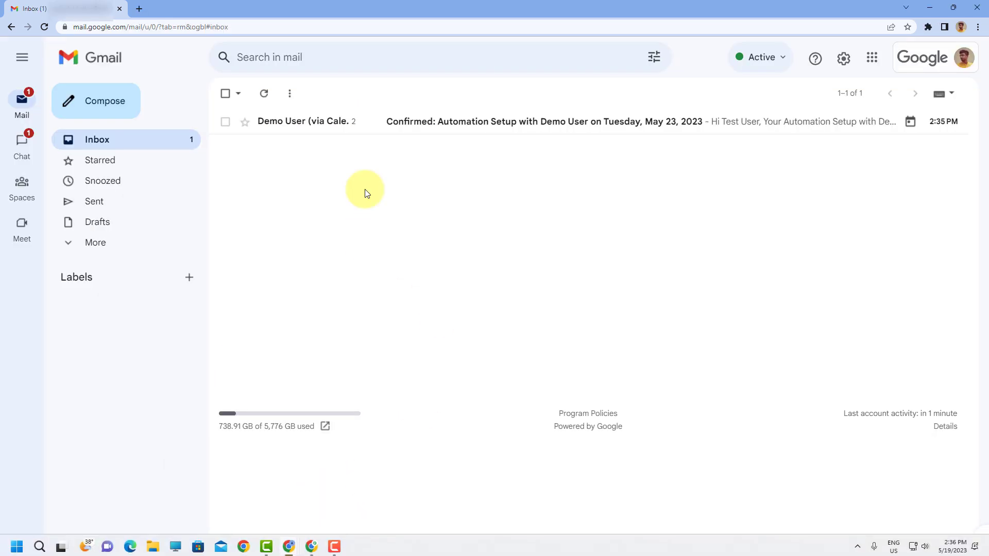
left_click(438, 125)
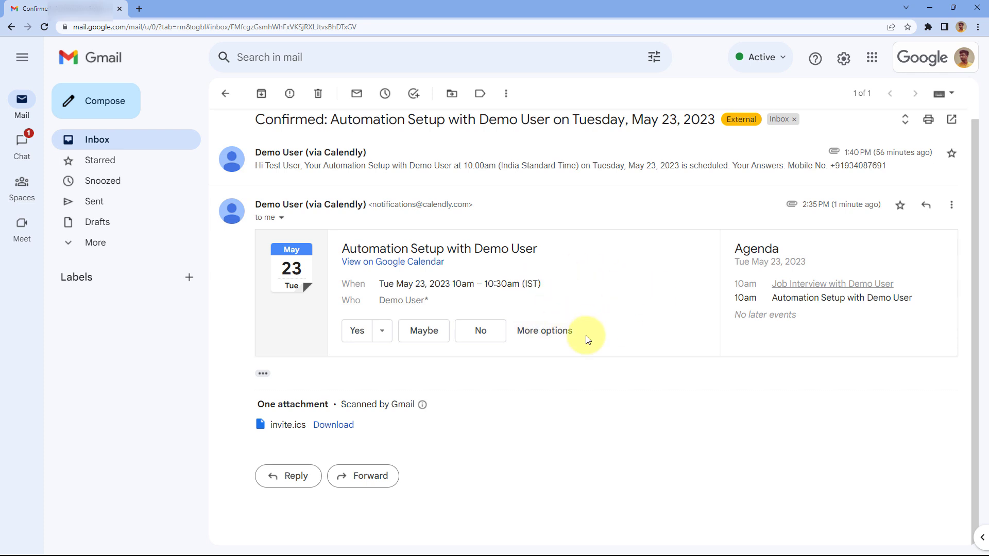
left_click(263, 374)
scroll(608, 320, "down", 2)
scroll(605, 315, "down", 4)
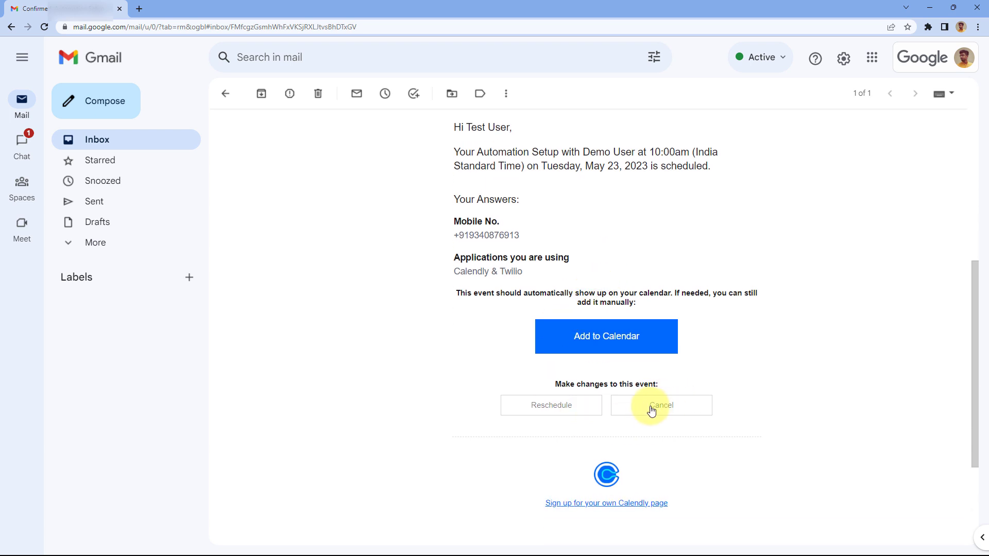
left_click(682, 411)
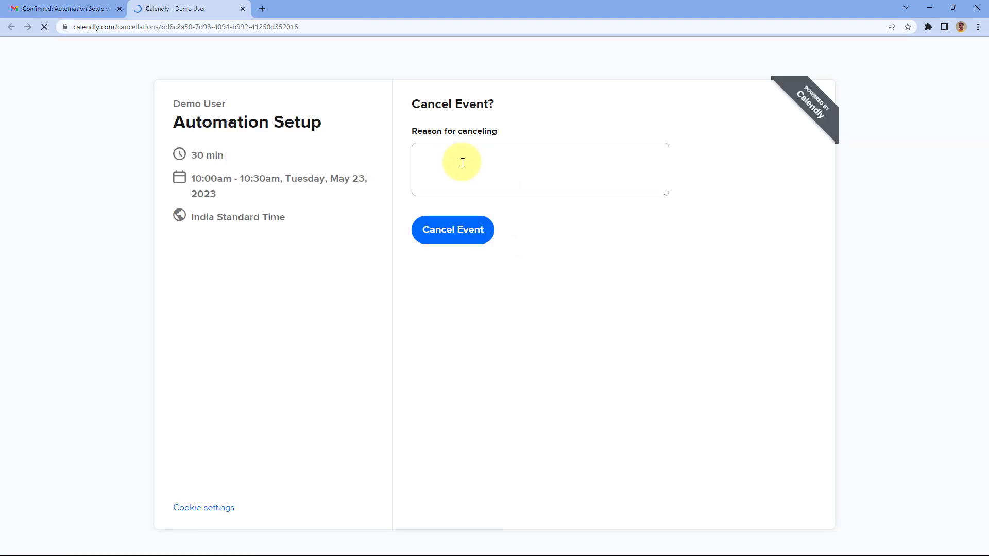
- Cancel the Automation Setup event with the reason "This is a test cancelation." and put the invitee's browser window away
left_click(462, 162)
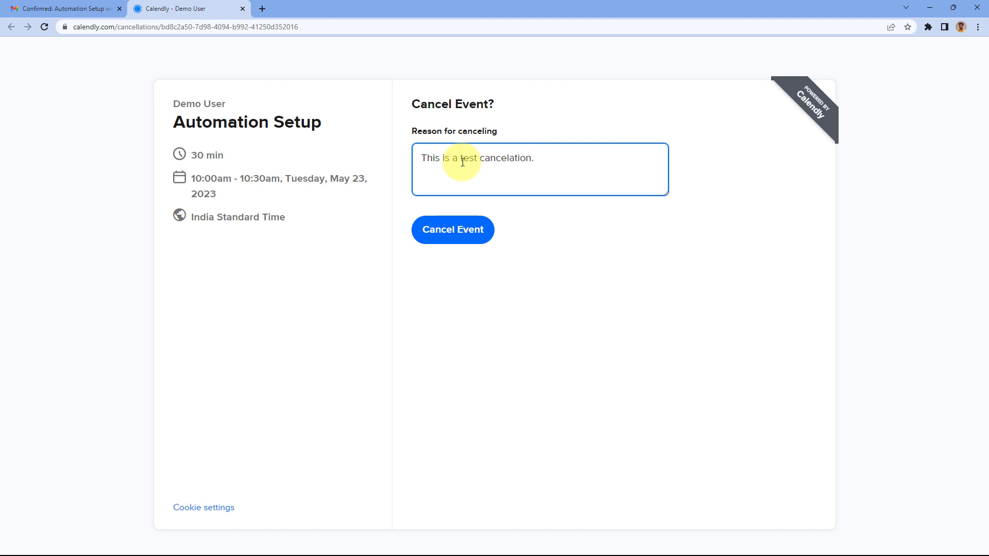
left_click(457, 229)
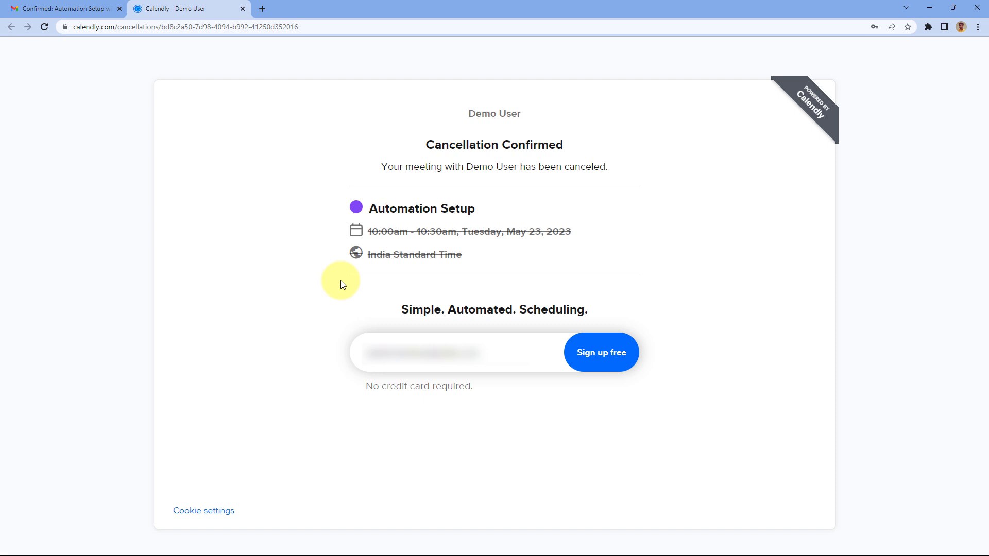
left_click(932, 9)
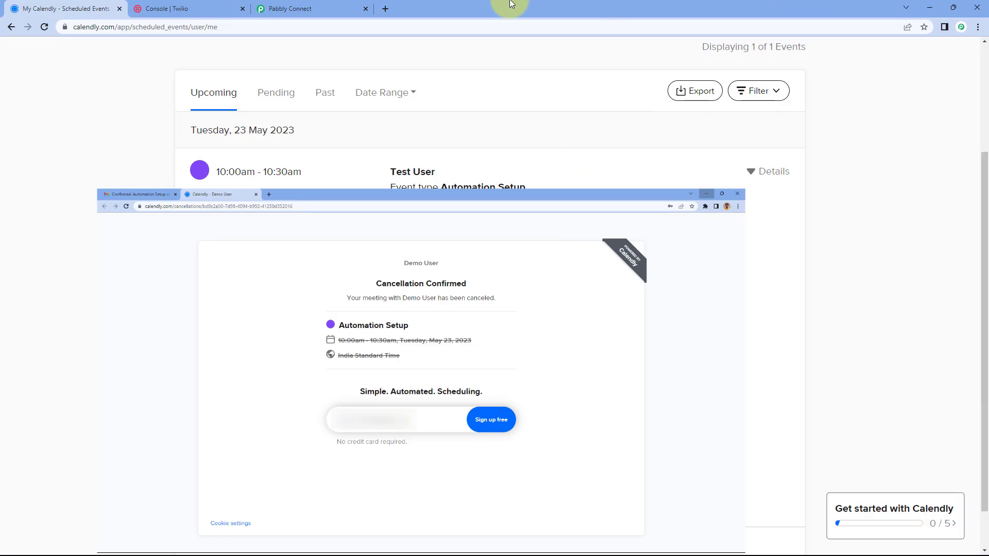
- Return to Pabbly Connect and check who canceled the event and the cancellation reason in the received webhook response
left_click(327, 5)
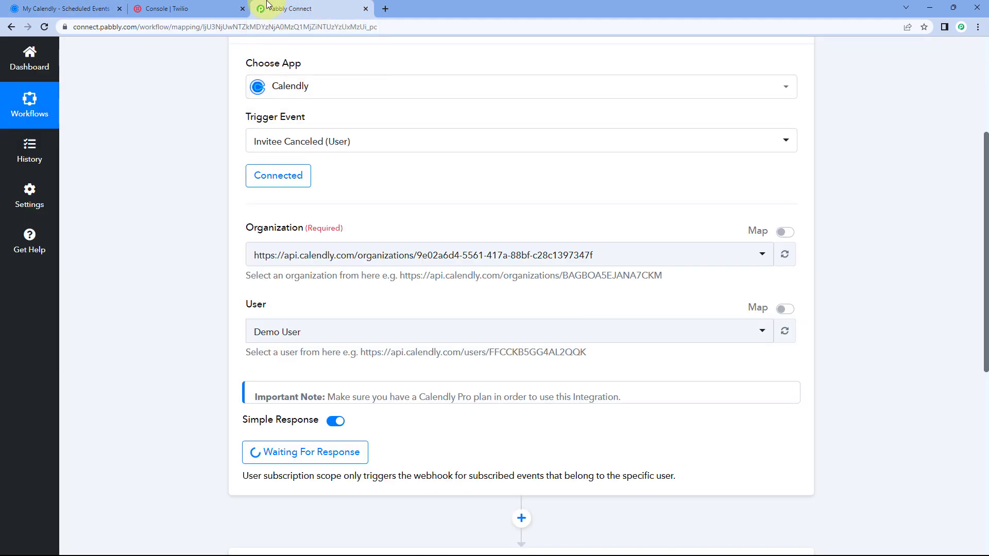
scroll(174, 239, "down", 6)
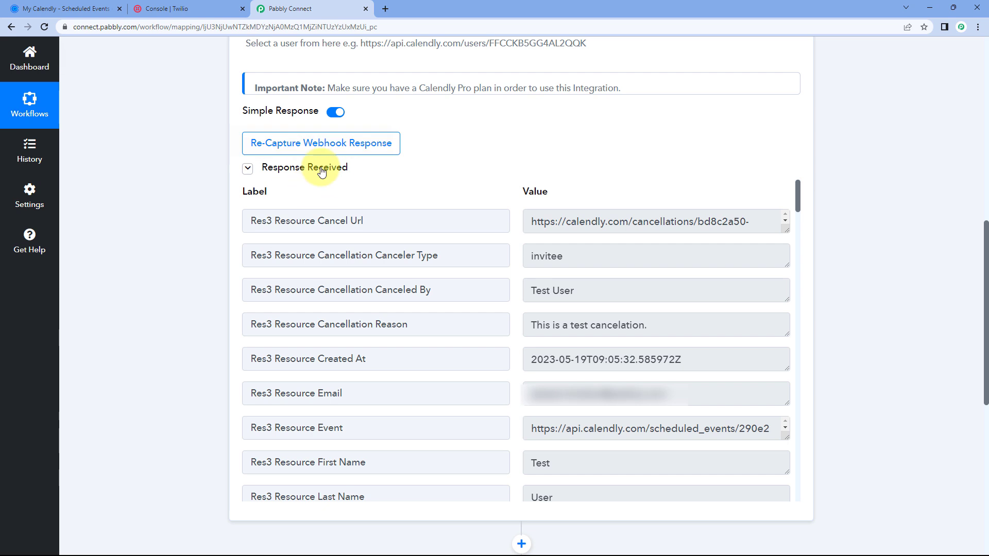
scroll(492, 235, "down", 1)
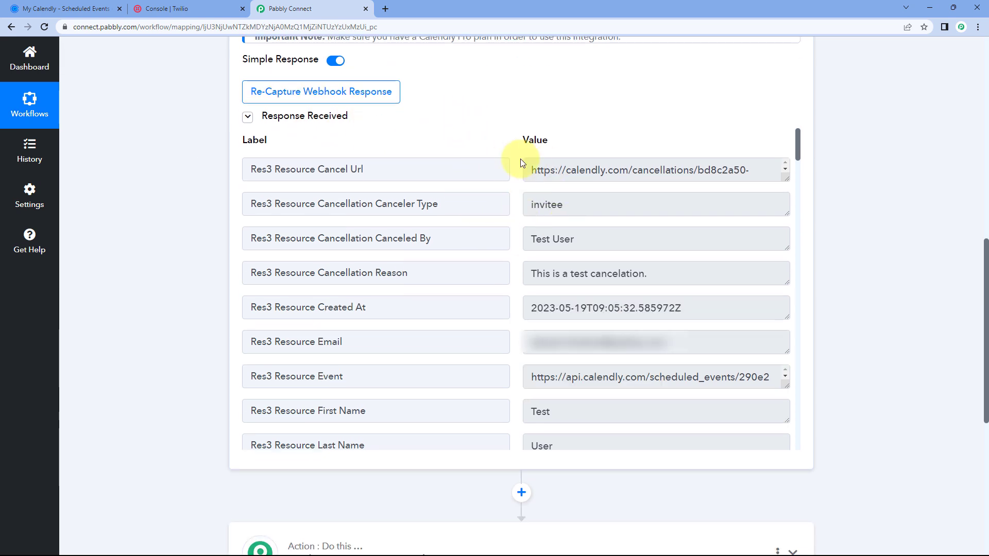
mouse_move(593, 240)
left_mouse_down()
mouse_move(533, 241)
mouse_move(585, 242)
left_mouse_up()
left_click(516, 238)
left_click(585, 242)
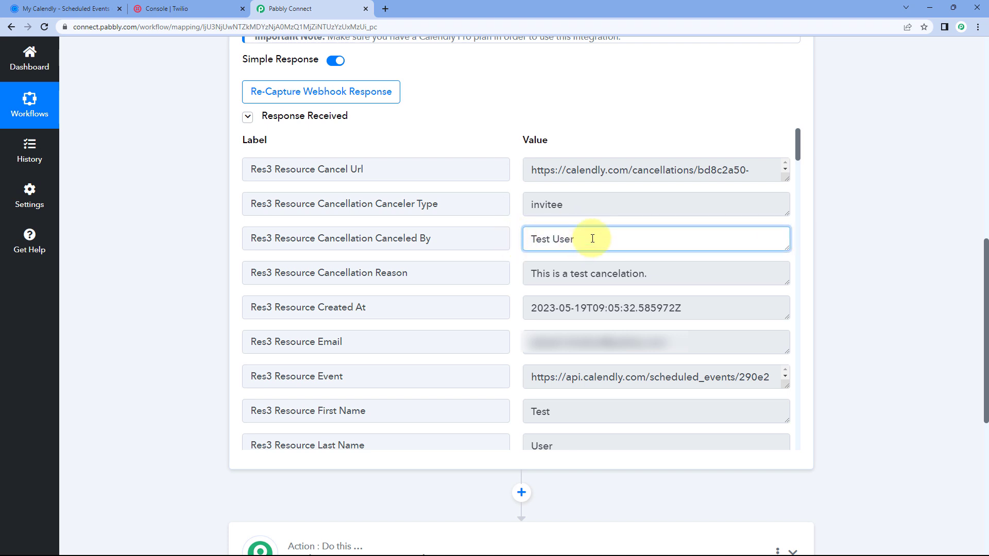
left_click(516, 236)
left_click_drag(533, 278, 670, 273)
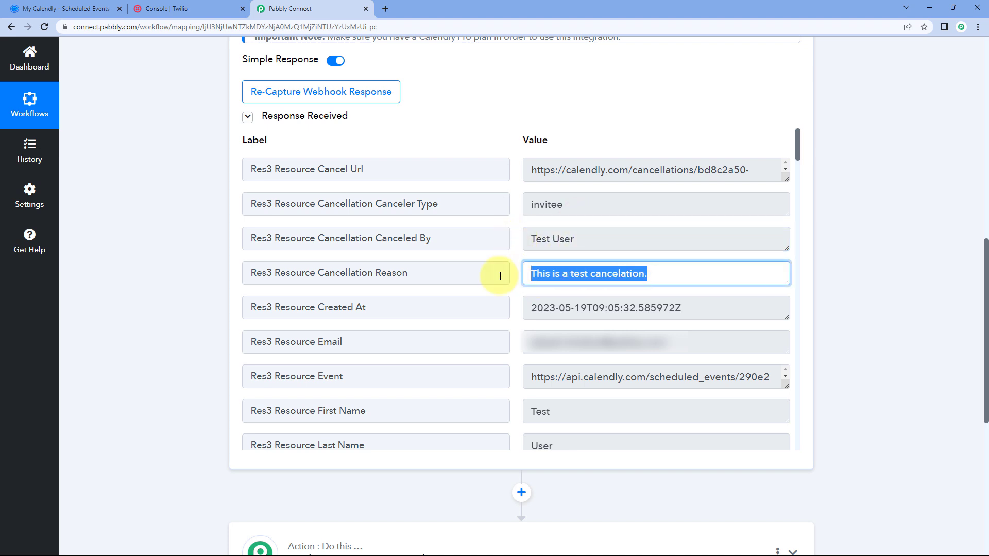
- Check the creation time, email, first name, last name and full name of the invitee in the response
scroll(515, 273, "down", 2)
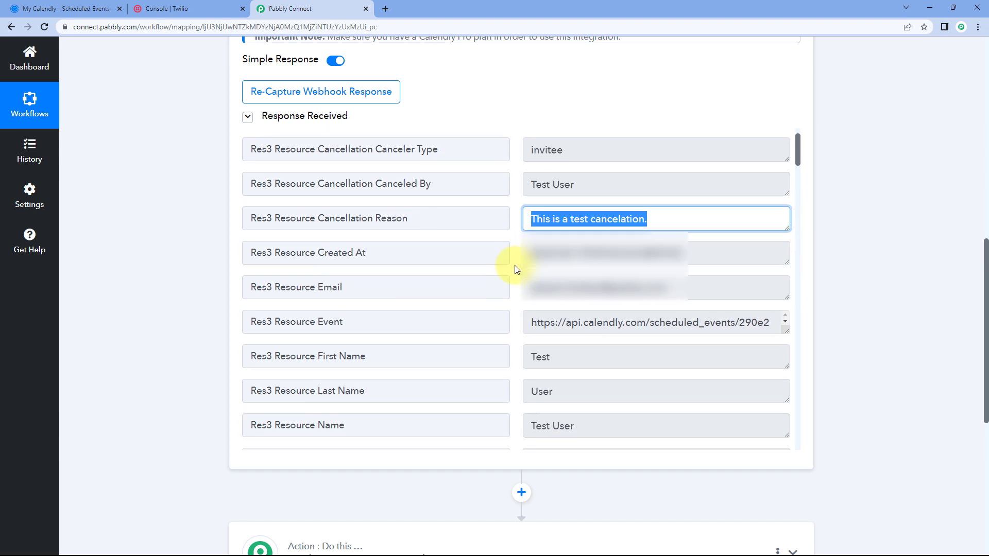
left_click_drag(680, 203, 534, 204)
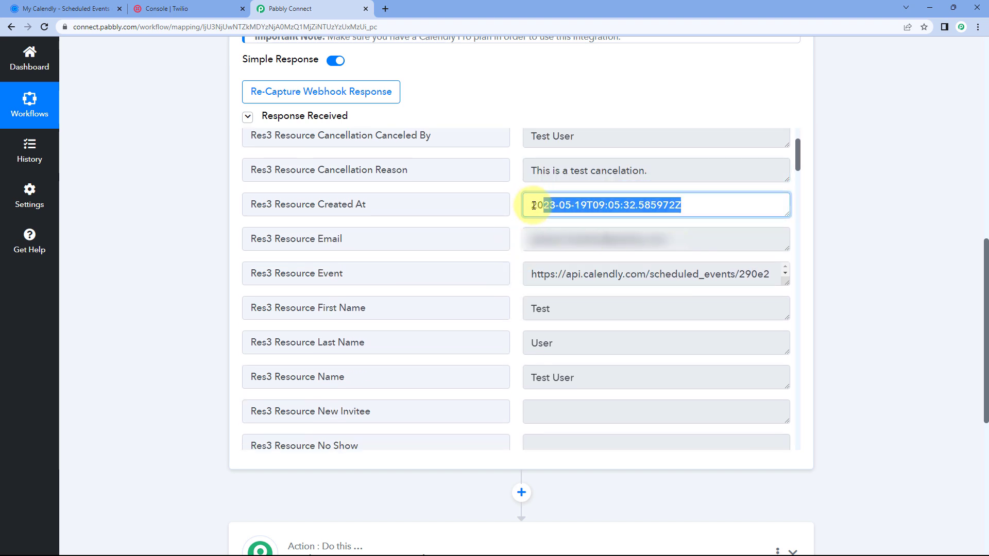
left_click(516, 205)
scroll(516, 209, "down", 1)
left_click_drag(695, 189, 517, 192)
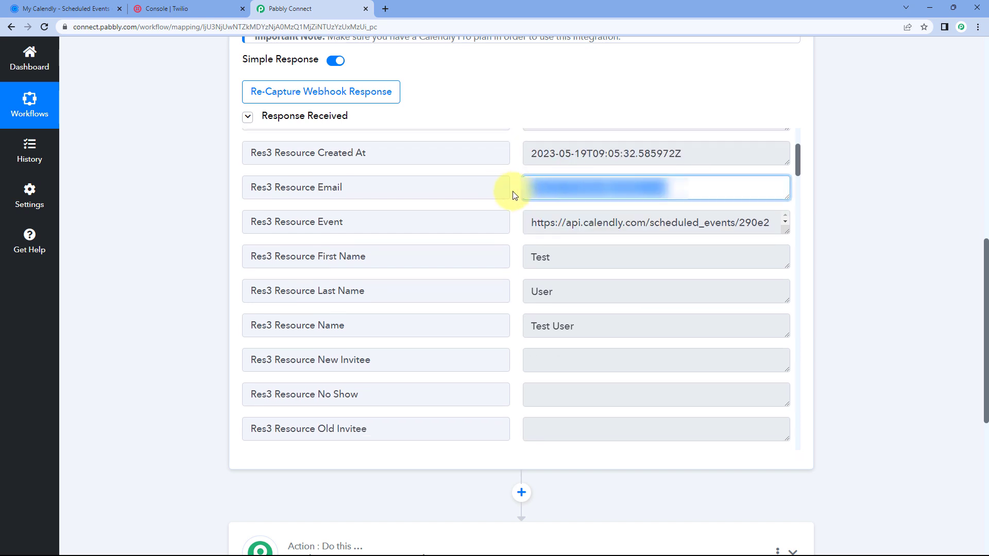
scroll(515, 190, "down", 3)
left_click_drag(557, 155, 512, 155)
left_click_drag(570, 191, 508, 187)
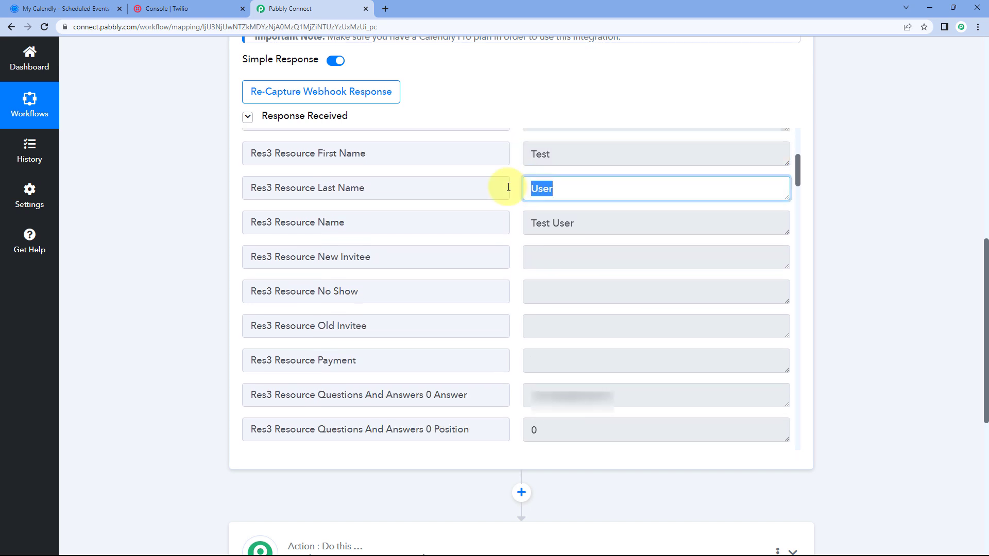
left_click_drag(596, 221, 503, 211)
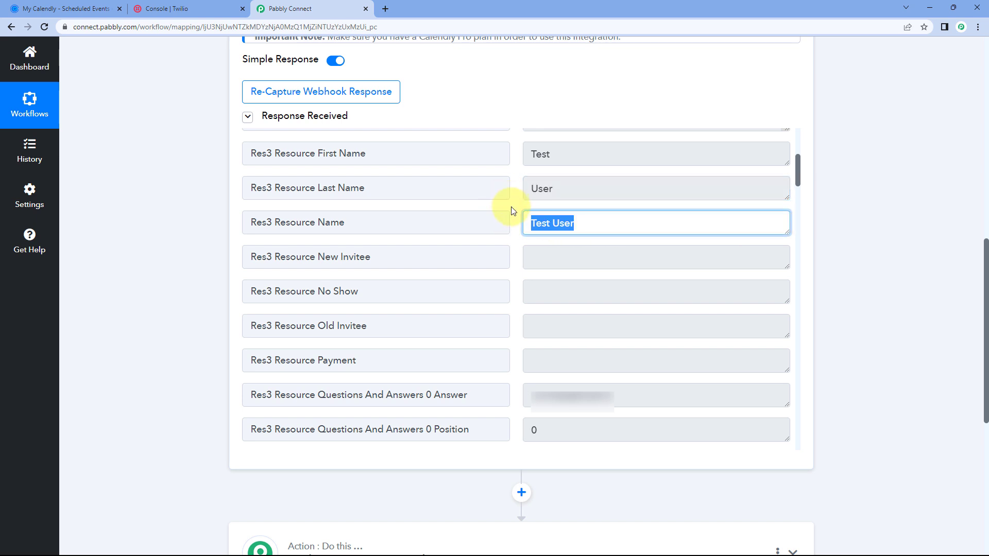
- Examine the booking form's questions and answers in the response, covering the mobile number and the applications used
scroll(515, 192, "down", 6)
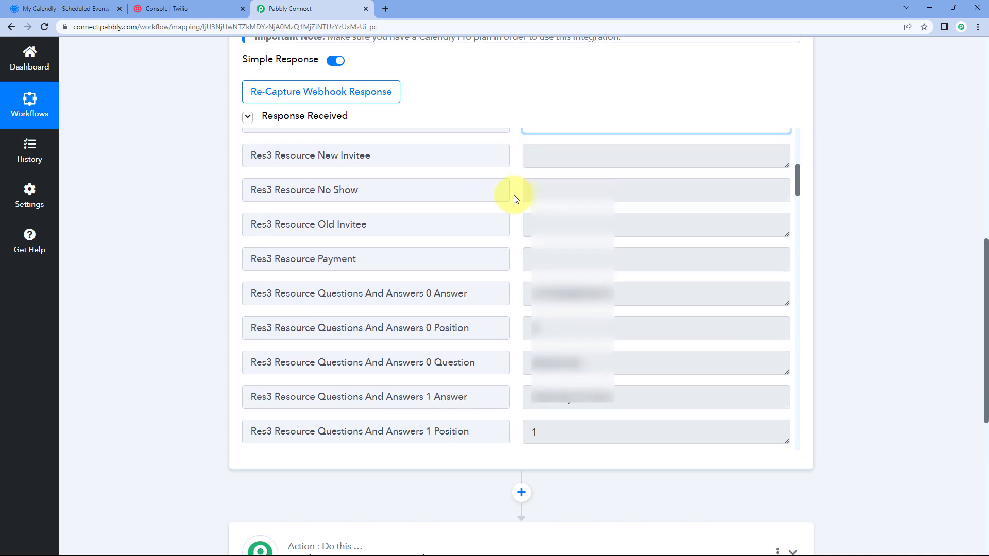
left_click_drag(627, 189, 503, 190)
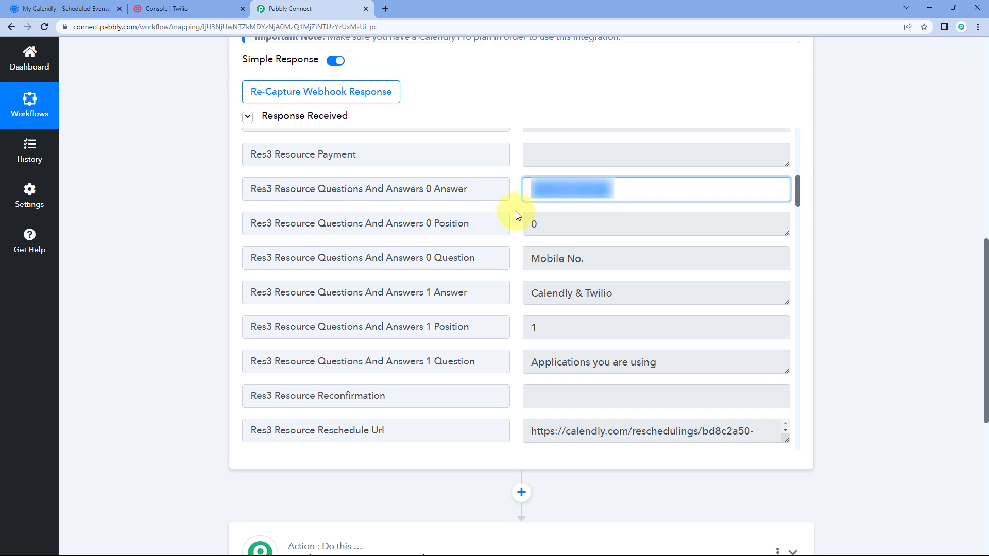
scroll(517, 216, "down", 1)
left_click_drag(677, 309, 526, 305)
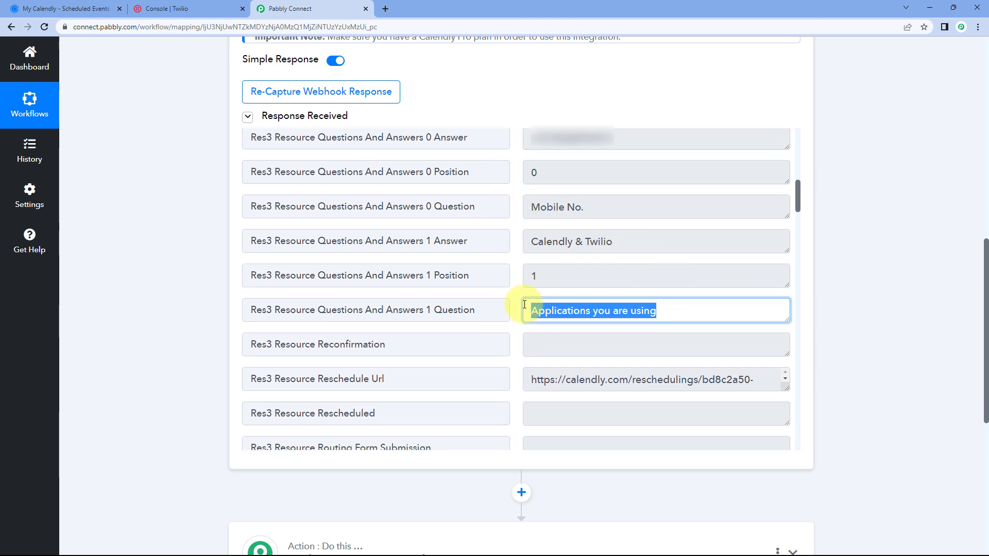
left_click_drag(626, 242, 520, 238)
left_click(515, 231)
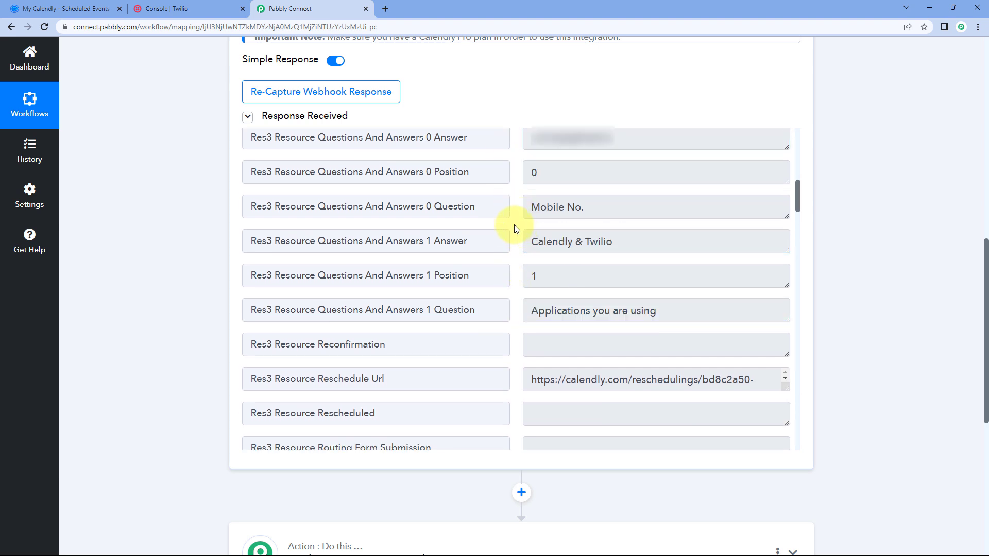
scroll(507, 224, "down", 2)
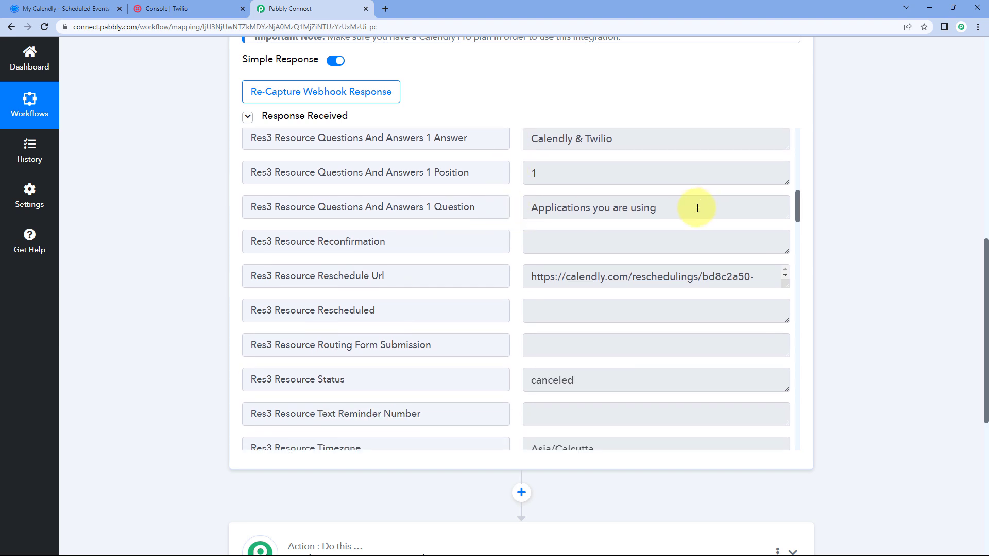
left_click_drag(688, 209, 528, 208)
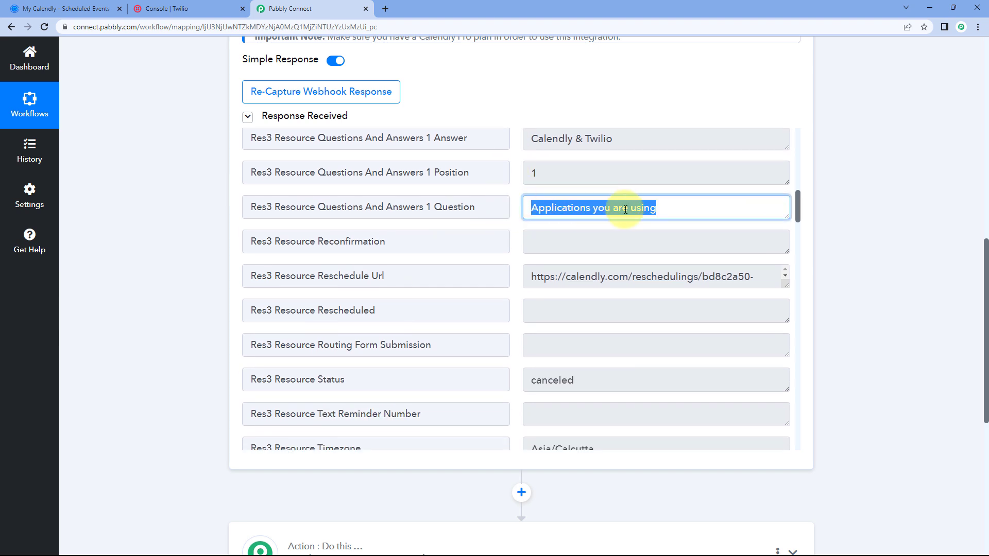
scroll(523, 206, "up", 1)
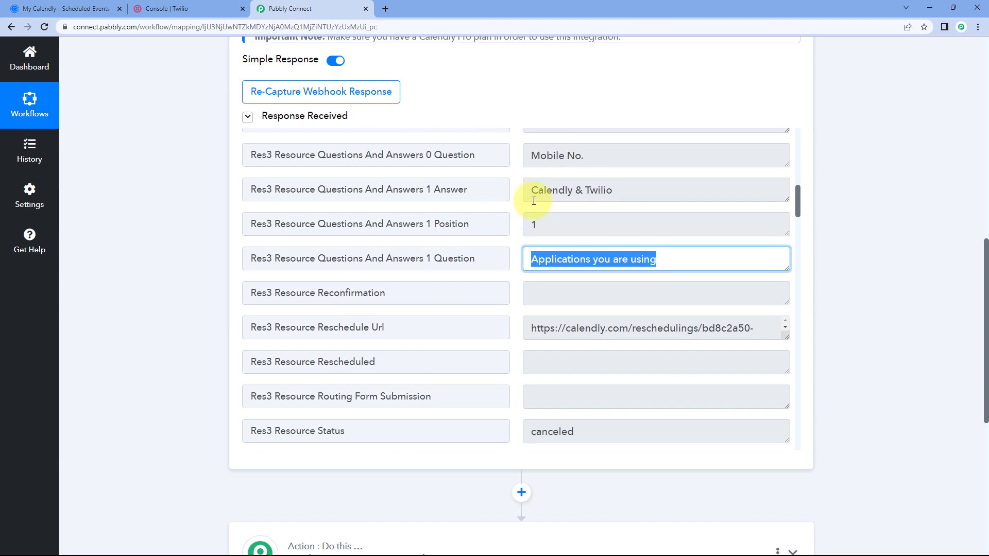
left_click_drag(634, 190, 434, 190)
left_click(513, 210)
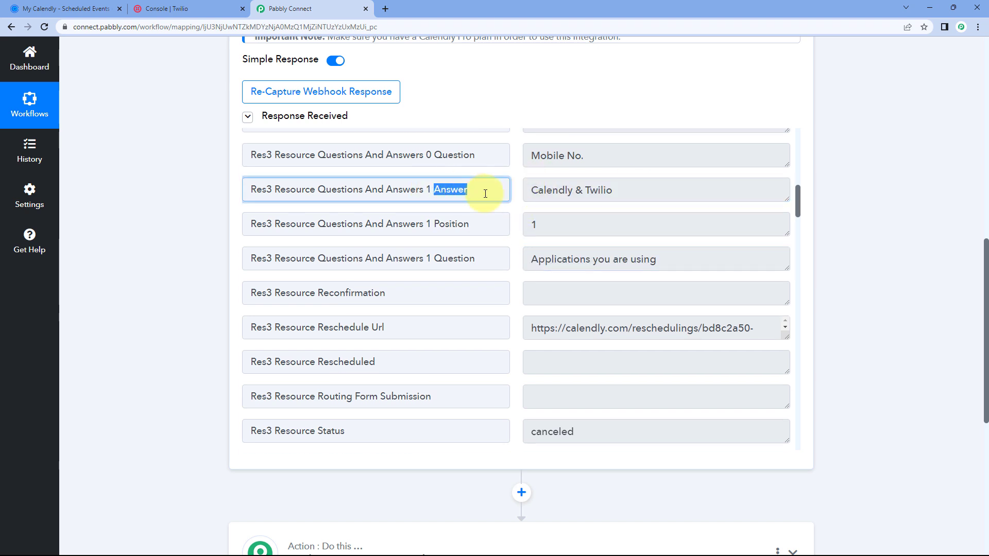
left_click(517, 210)
- Check the event's start time and name in the response, compare them with the event in Calendly and return to Pabbly Connect
scroll(517, 210, "down", 7)
scroll(518, 212, "down", 7)
scroll(517, 211, "down", 2)
left_click_drag(531, 160, 578, 170)
scroll(517, 218, "down", 1)
scroll(517, 218, "down", 4)
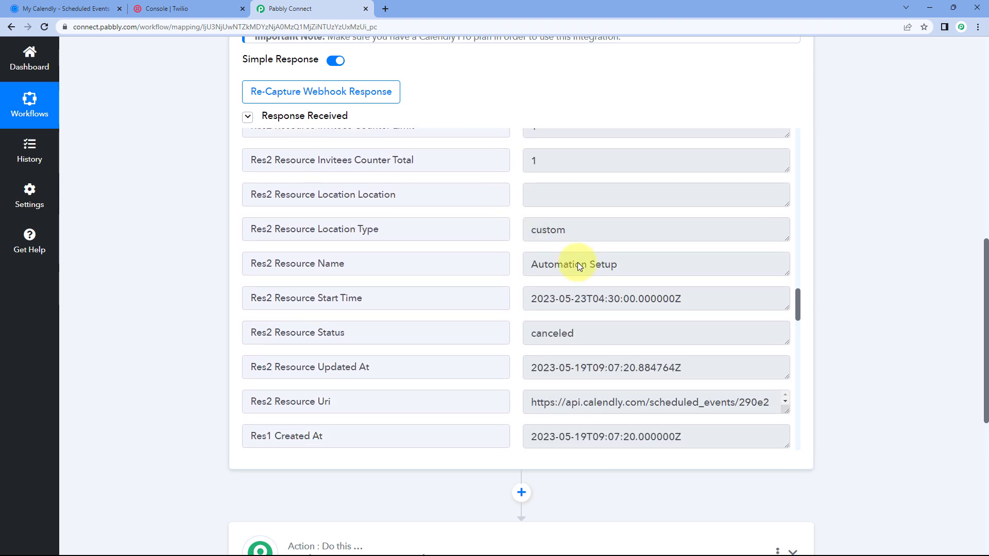
left_click_drag(702, 297, 502, 296)
left_click_drag(529, 263, 627, 260)
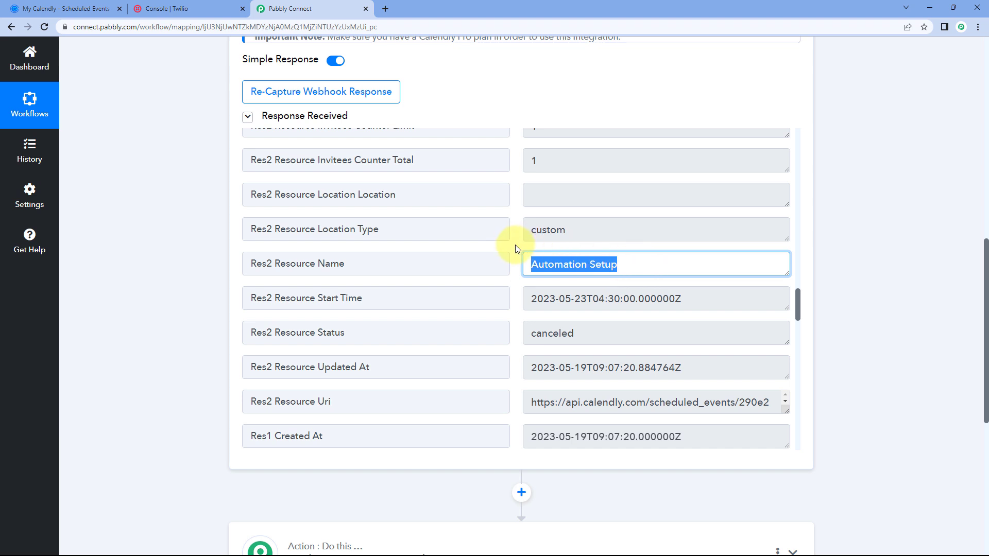
left_click(77, 9)
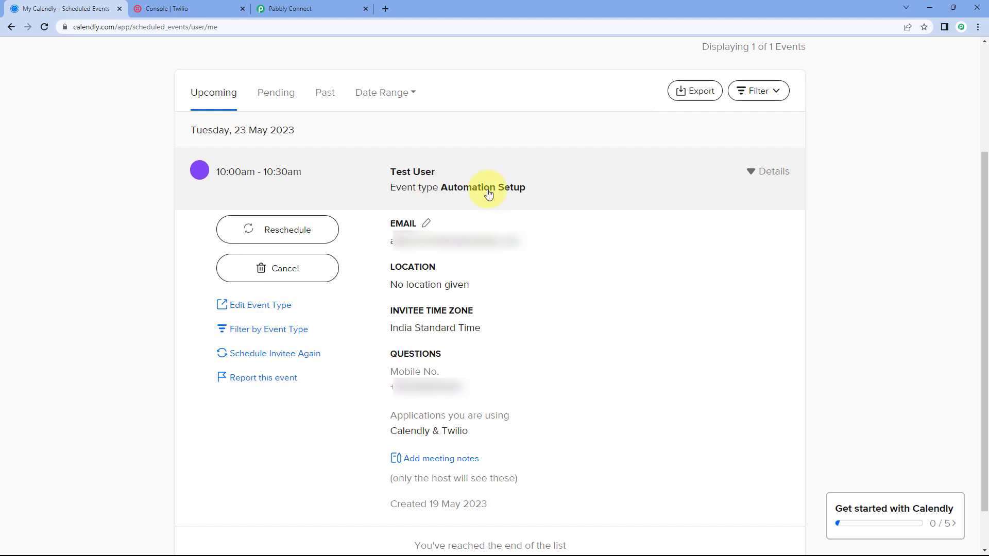
left_click(298, 9)
- Look through the remaining payload fields of the captured response and the trigger's settings
scroll(501, 302, "down", 8)
scroll(506, 294, "down", 10)
scroll(507, 292, "down", 3)
scroll(490, 206, "up", 8)
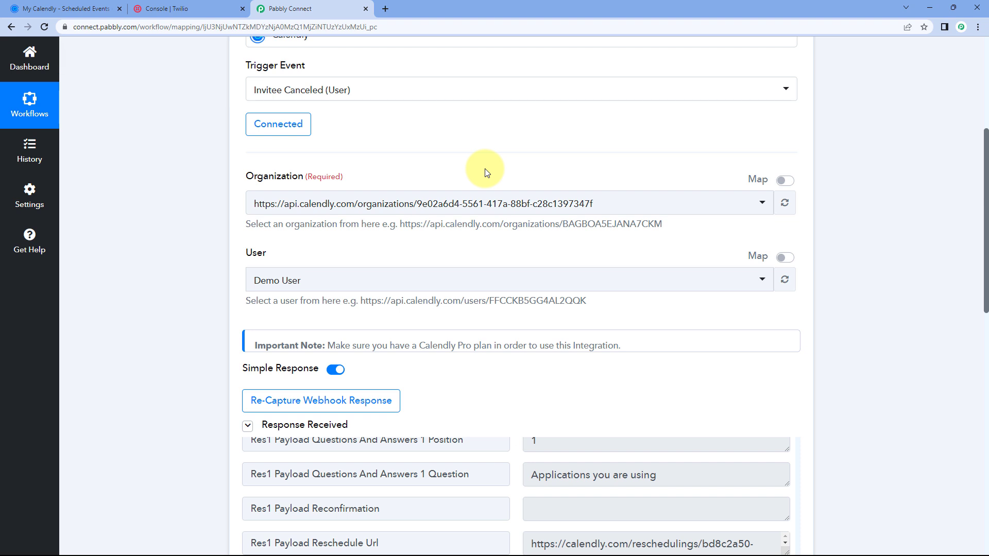
scroll(487, 173, "down", 5)
scroll(515, 293, "up", 9)
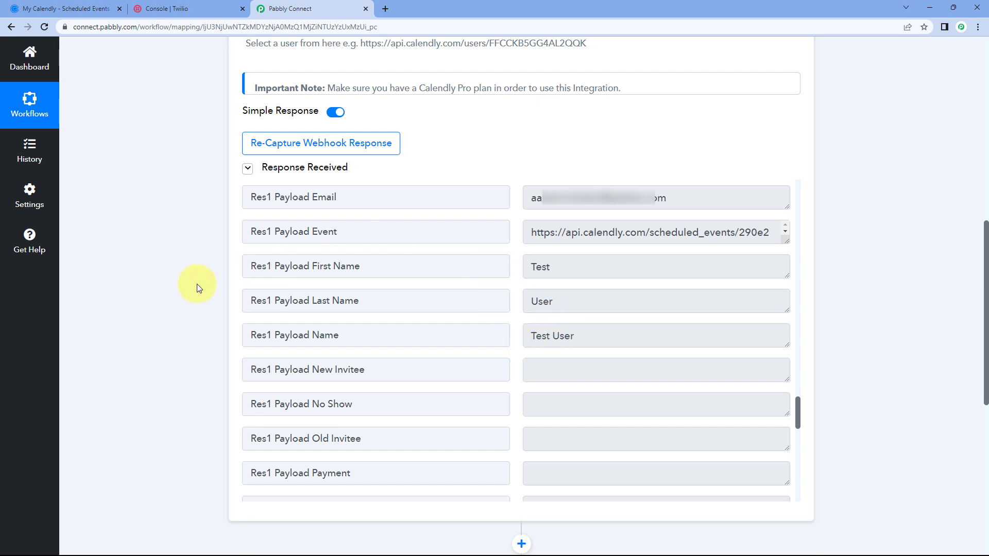
- Set Twilio as the app for the workflow's second step, searching the app list for "Twilio"
scroll(198, 284, "down", 8)
left_click(361, 169)
left_click(311, 260)
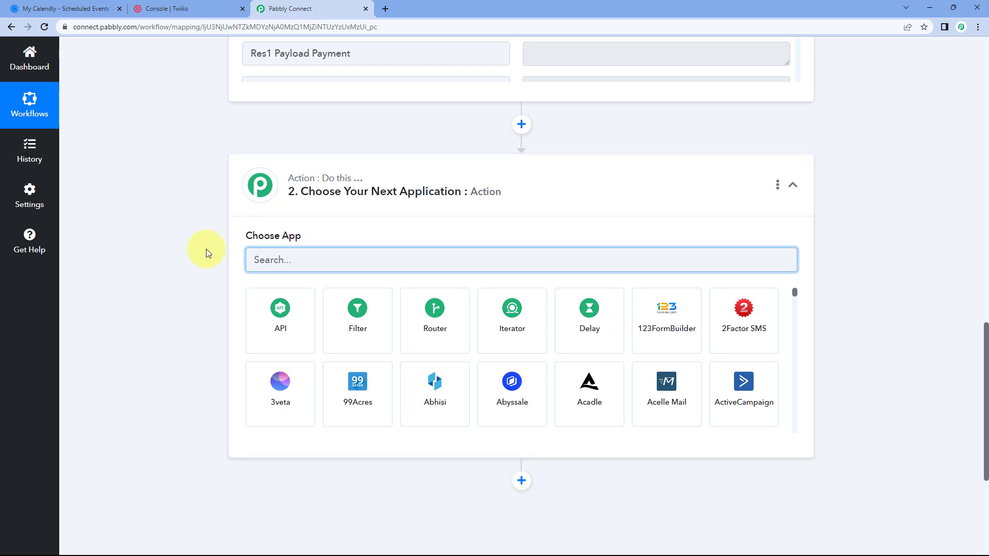
type("Twilio")
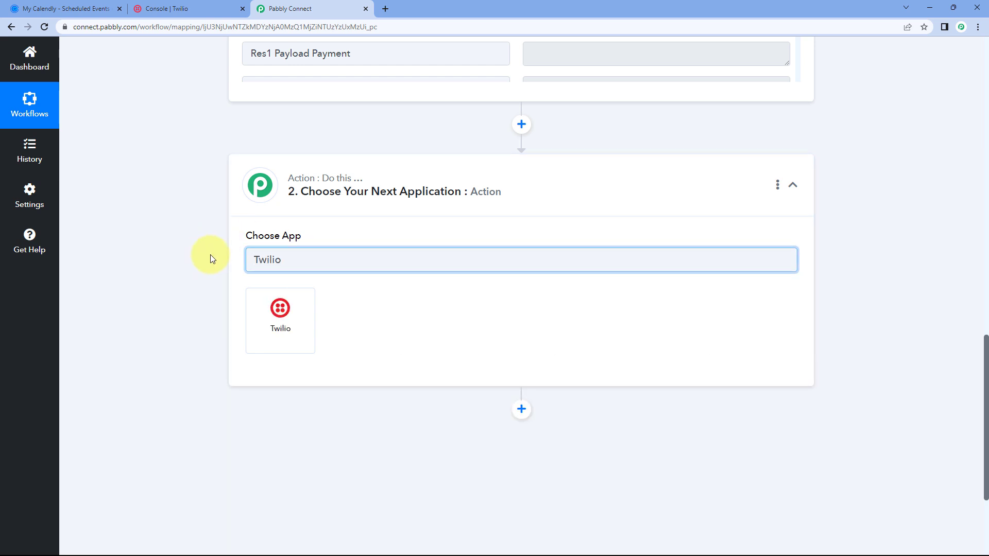
left_click(280, 315)
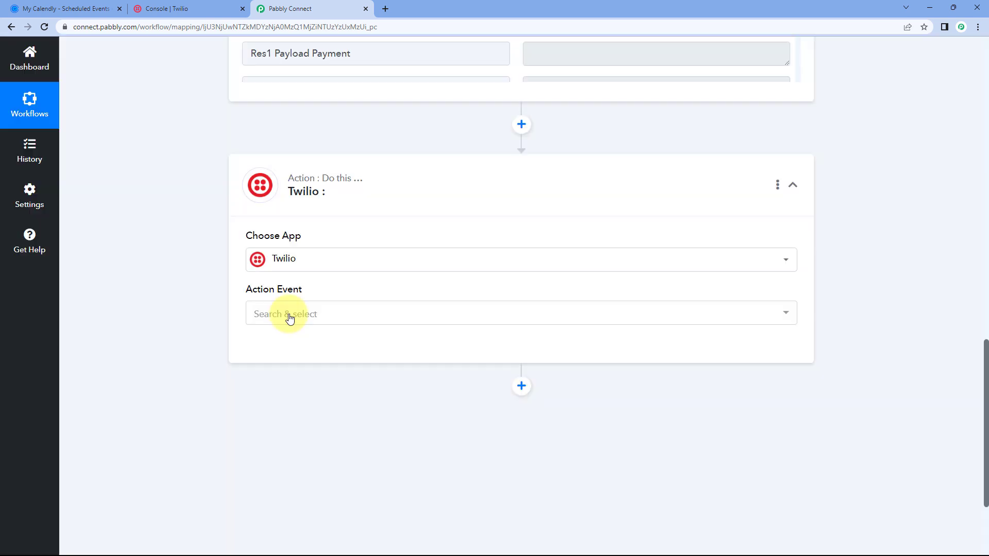
- Set the Twilio action event to Send SMS Message
scroll(232, 240, "down", 1)
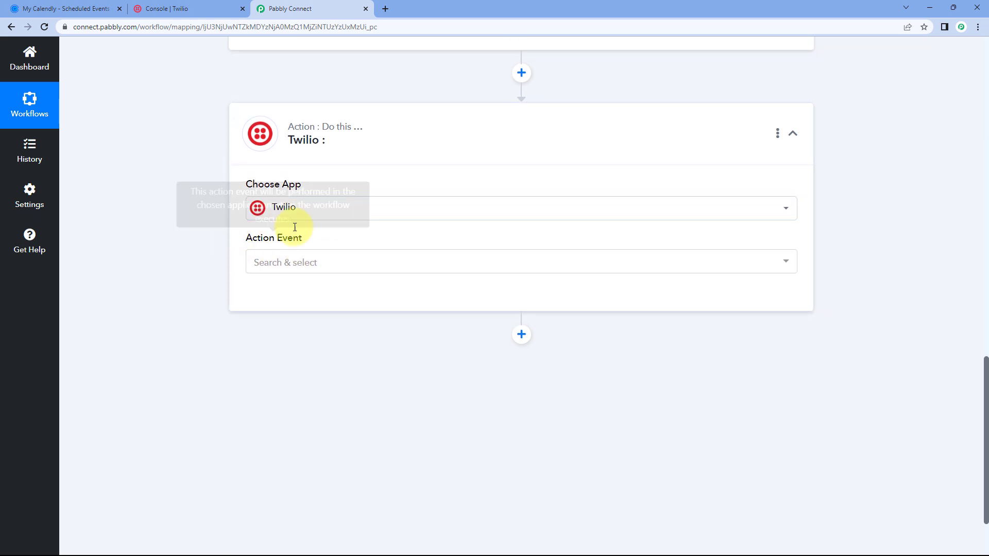
left_click(340, 260)
scroll(273, 219, "down", 1)
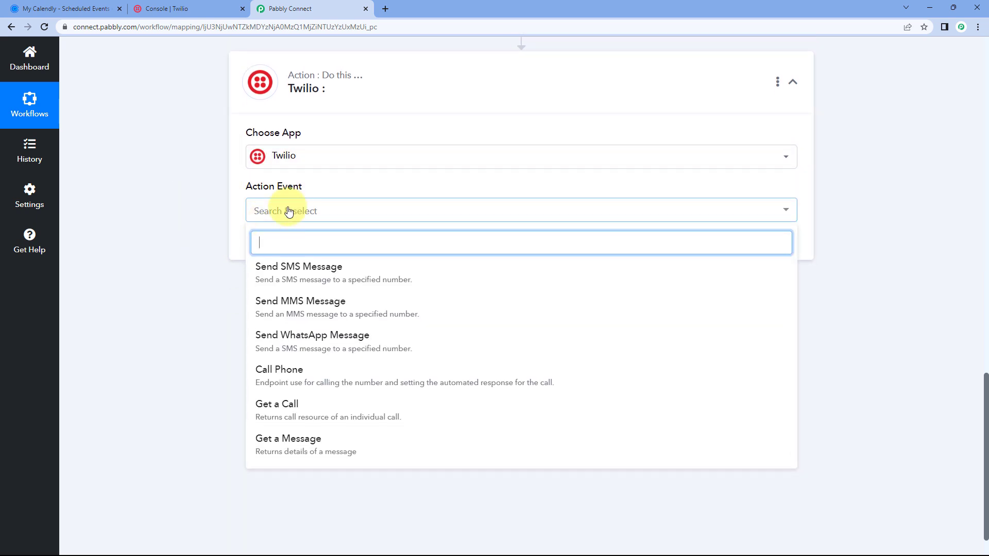
left_click(367, 272)
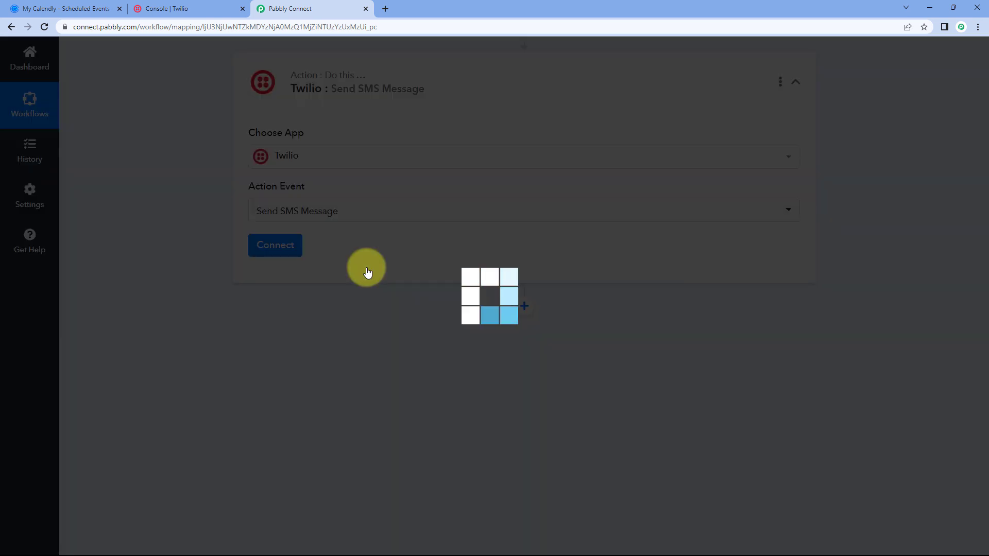
- Start adding a new Twilio connection for the Send SMS Message action
left_click(276, 245)
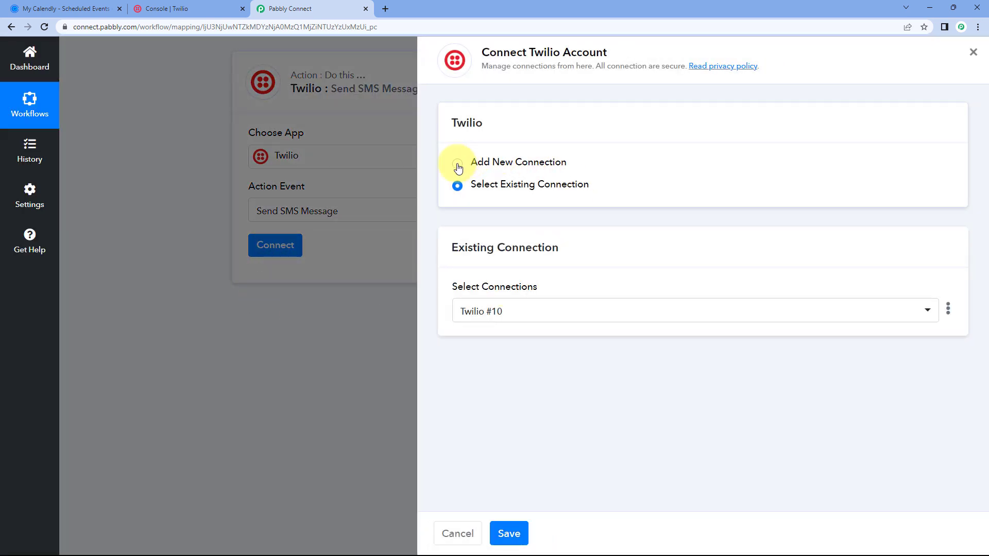
left_click(459, 168)
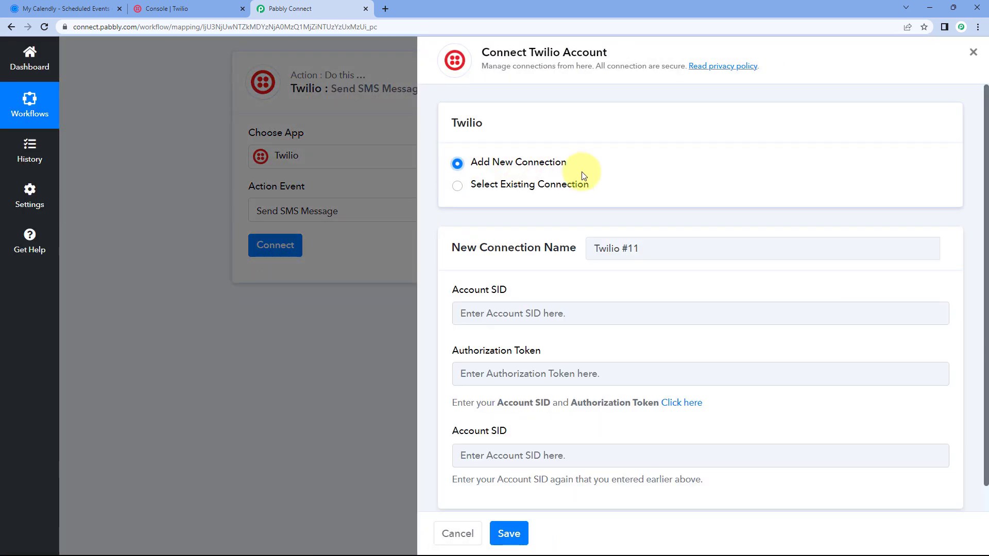
scroll(637, 170, "down", 1)
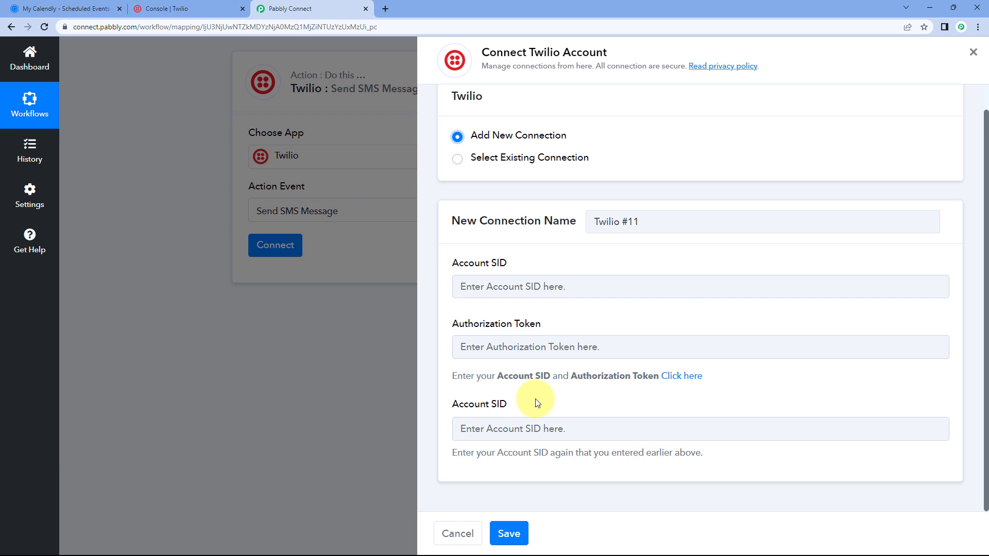
- Copy the Account SID from the Twilio console and paste it into both Account SID fields of the new connection in Pabbly Connect
left_click(211, 9)
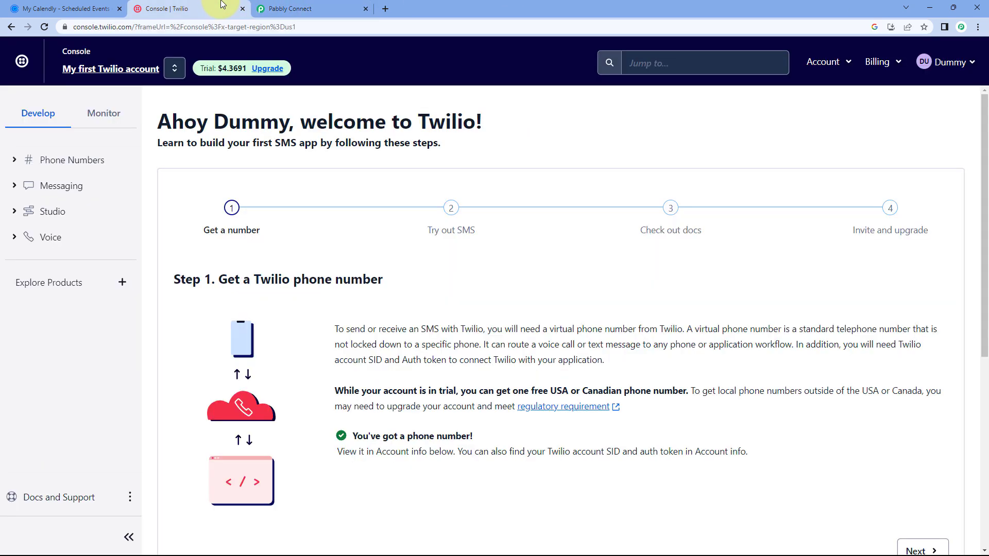
scroll(314, 197, "down", 6)
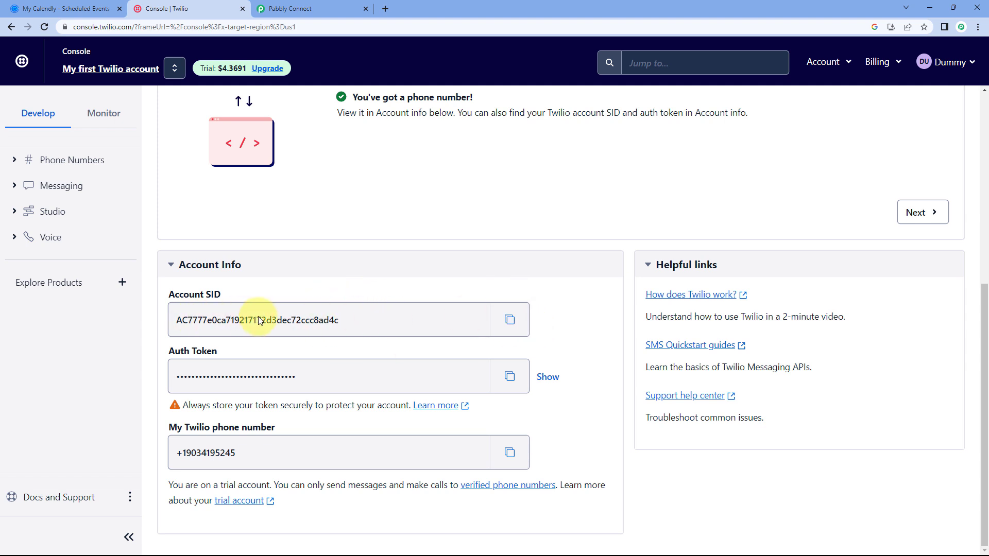
left_click(509, 320)
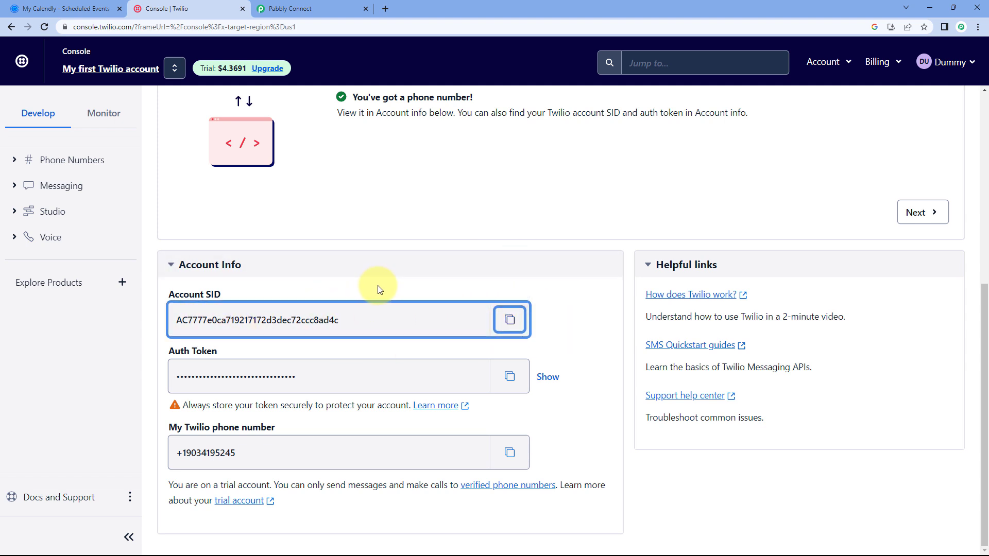
left_click(309, 8)
left_click(497, 287)
right_click(498, 289)
left_click(545, 372)
left_click(472, 427)
right_click(472, 426)
left_click(505, 330)
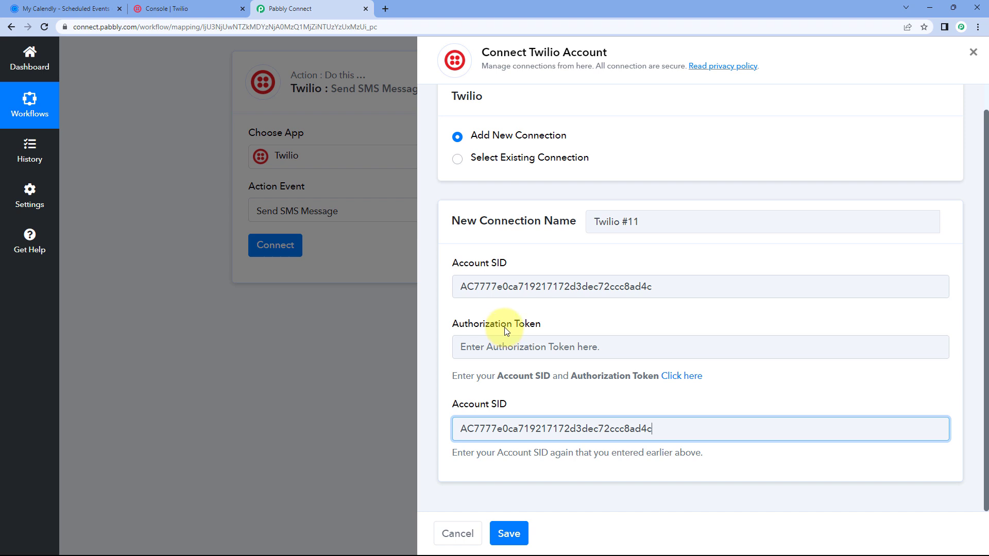
- Copy the auth token from the Twilio console into the connection's Authorization Token field in Pabbly Connect and save the connection
left_click(198, 6)
left_click(508, 377)
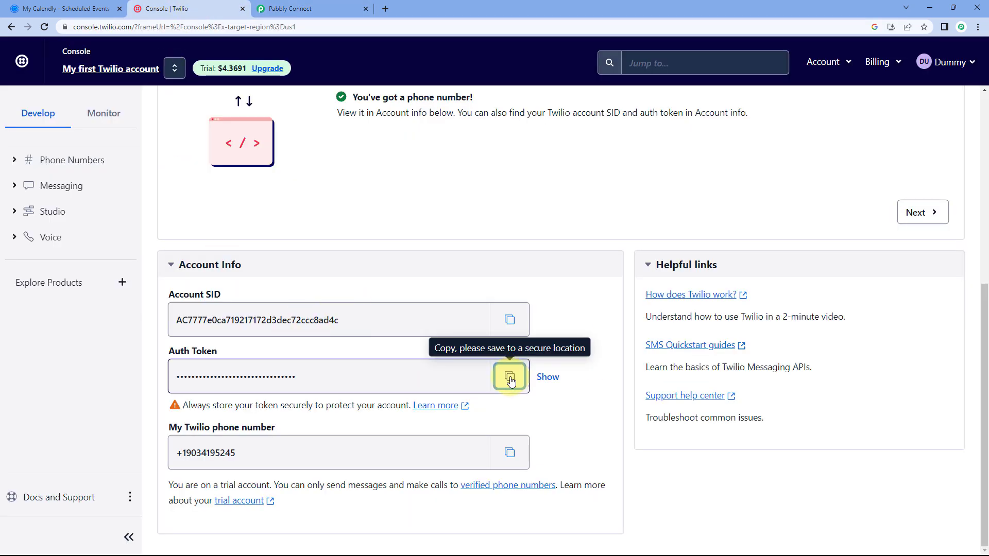
left_click(308, 9)
right_click(513, 345)
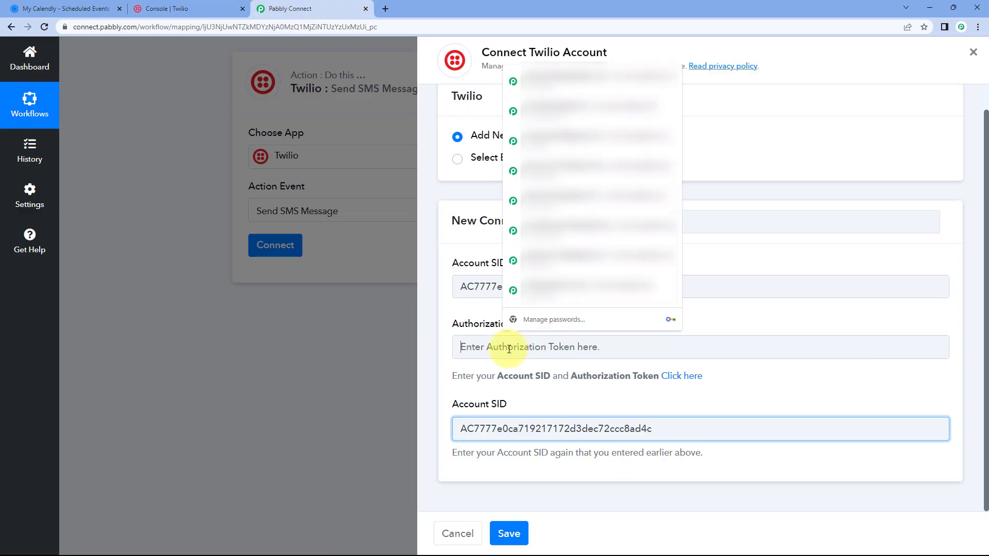
left_click(544, 247)
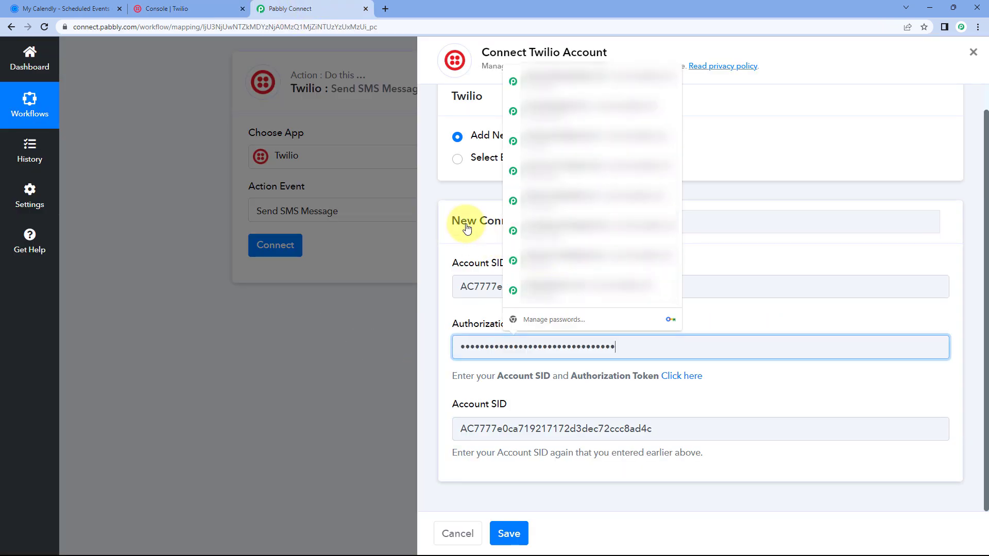
left_click(463, 219)
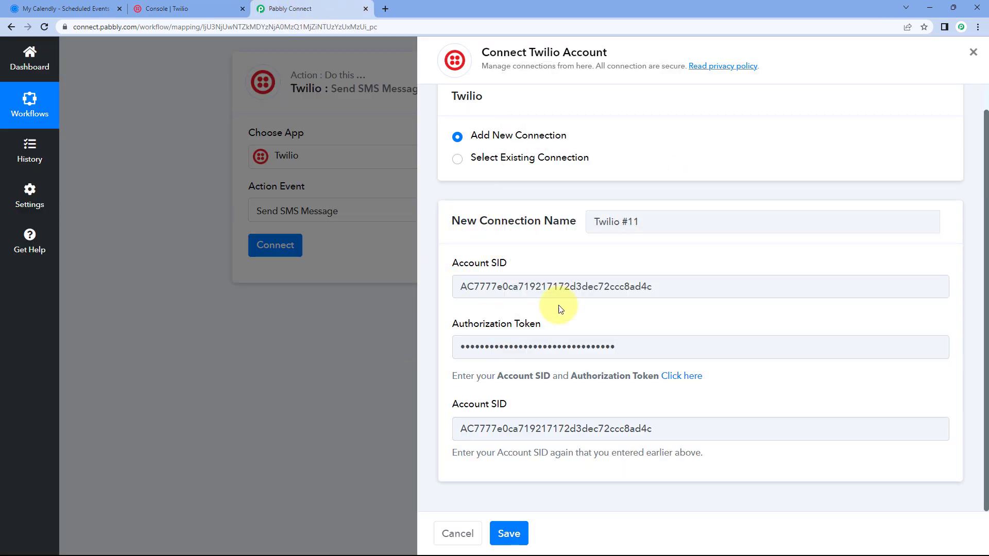
left_click(509, 533)
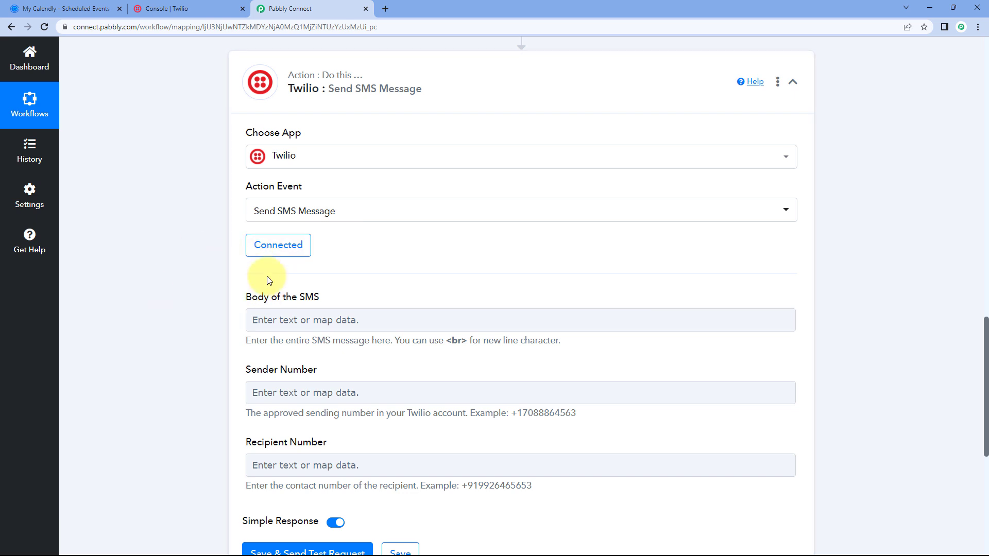
- Begin the body of the SMS with the greeting "Hello"
scroll(210, 259, "down", 1)
left_click(274, 254)
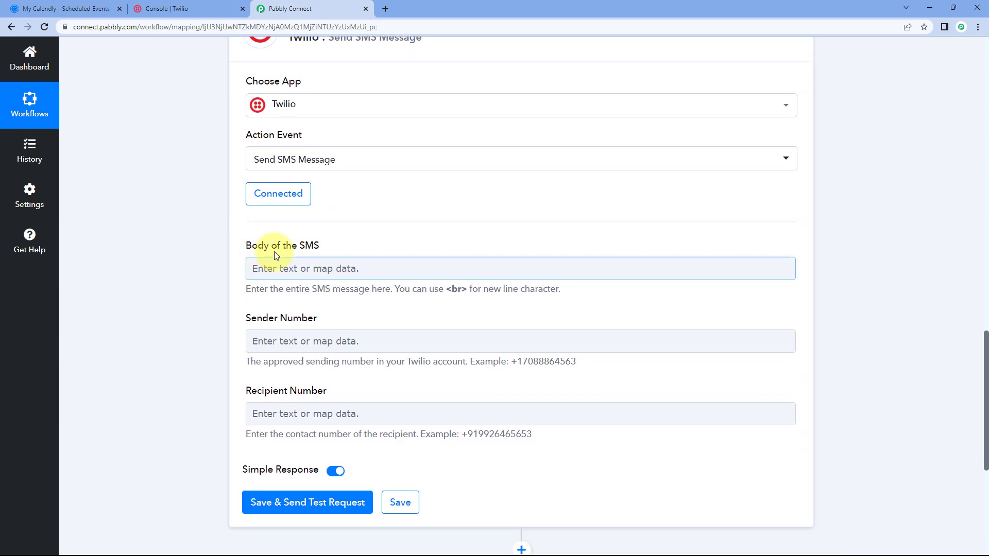
left_click(345, 270)
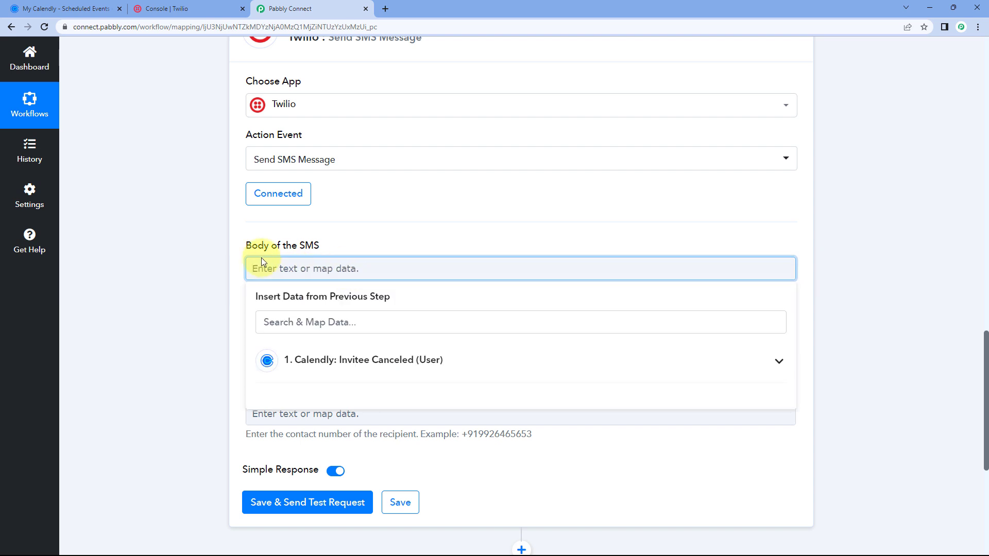
type("Hello")
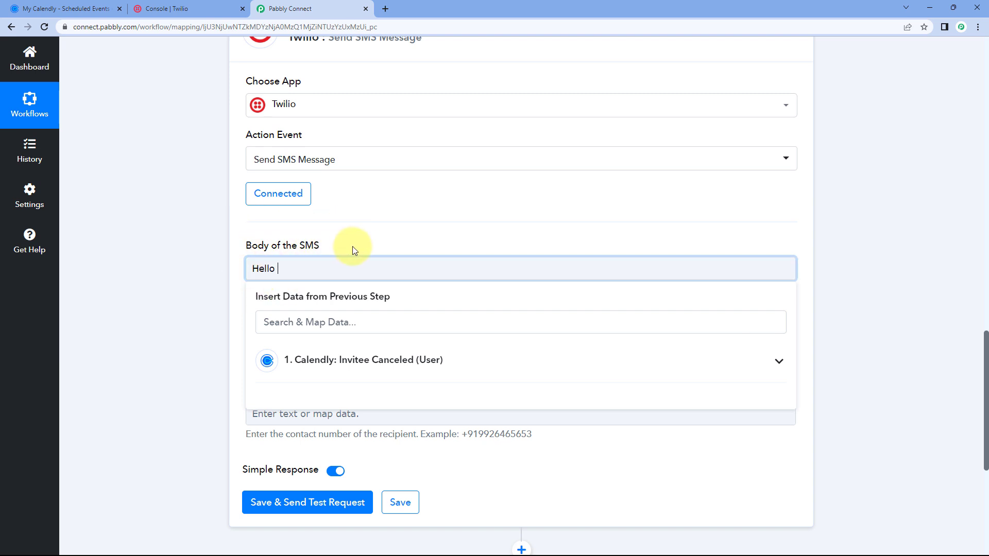
- Locate the invitee's first name in the captured Calendly response and map Res3 Resource First Name after "Hello" in the SMS body
scroll(352, 251, "up", 10)
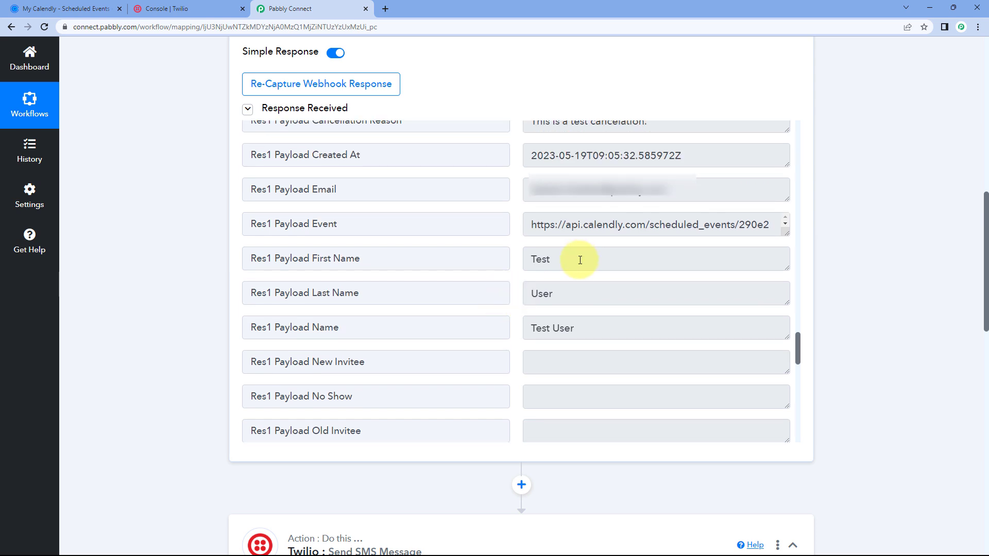
left_click_drag(580, 260, 526, 259)
left_click(516, 262)
left_click(515, 258)
left_click(505, 261)
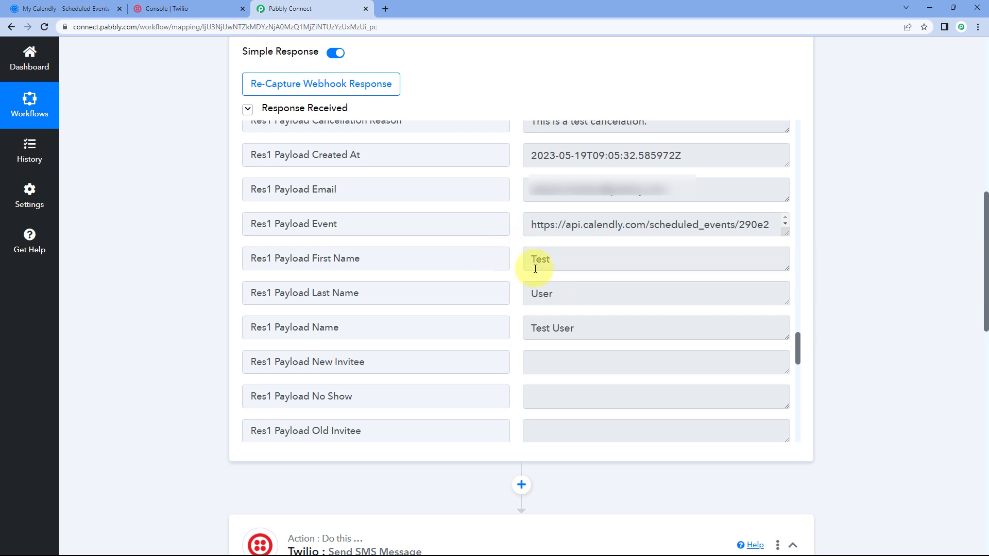
scroll(161, 273, "down", 5)
scroll(166, 270, "down", 8)
scroll(169, 269, "up", 2)
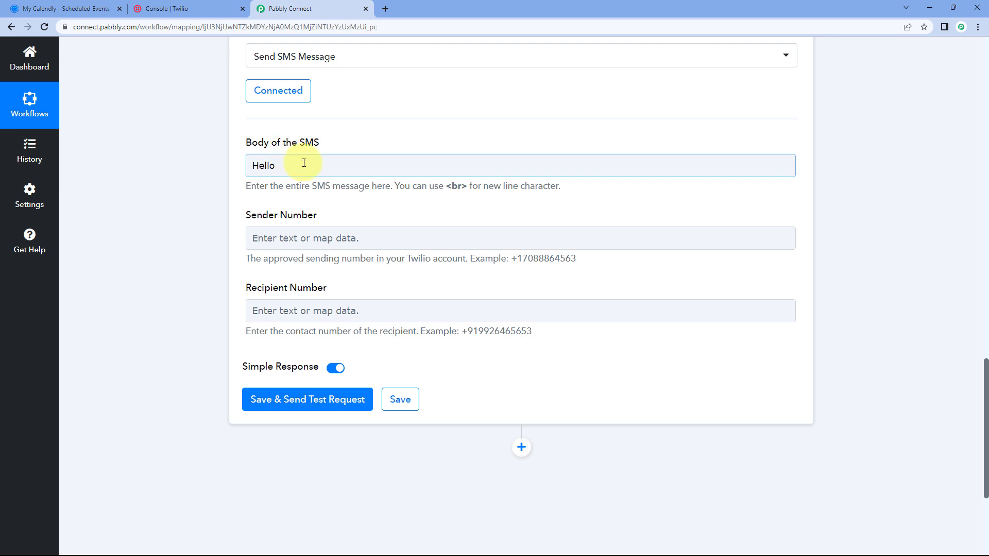
left_click(302, 163)
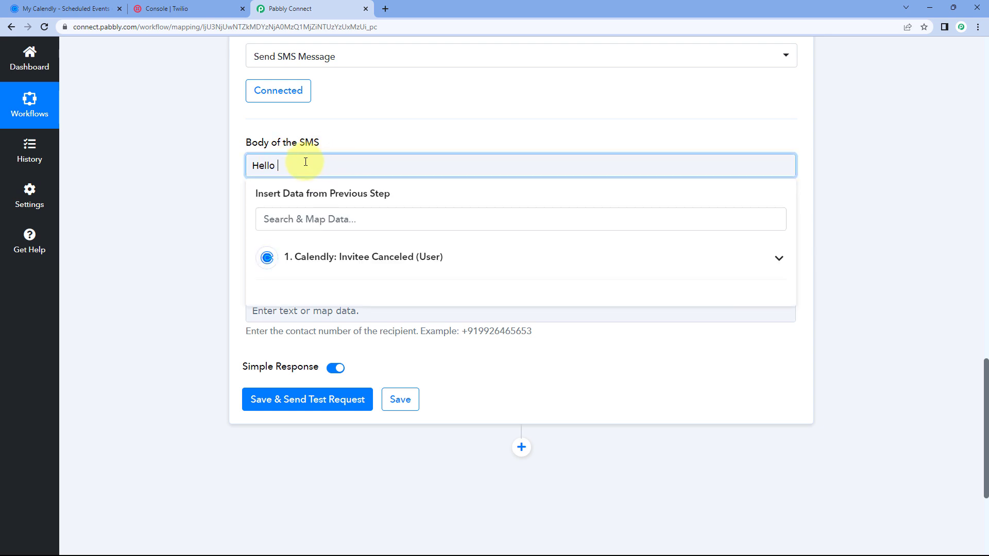
left_click(379, 255)
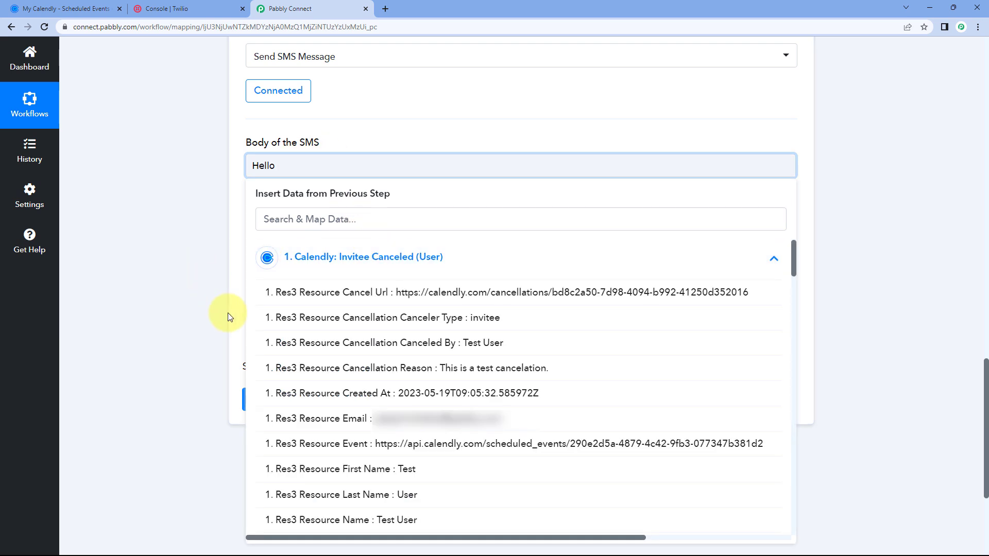
scroll(381, 327, "down", 3)
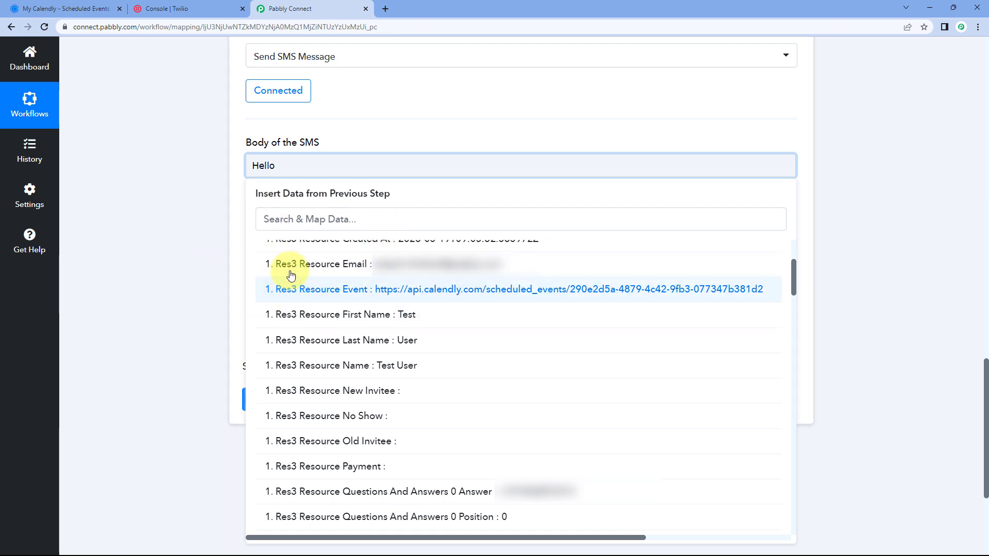
left_click(361, 320)
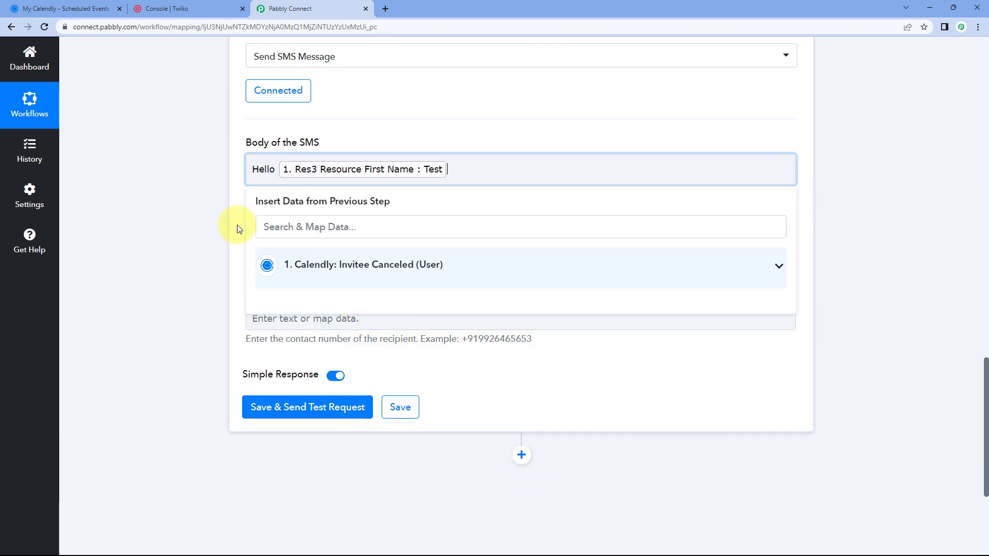
- Add a comma after the mapped name and, below it, "I hope you're doing well. This is to confirm that your appointment scheduled for"
left_click(461, 174)
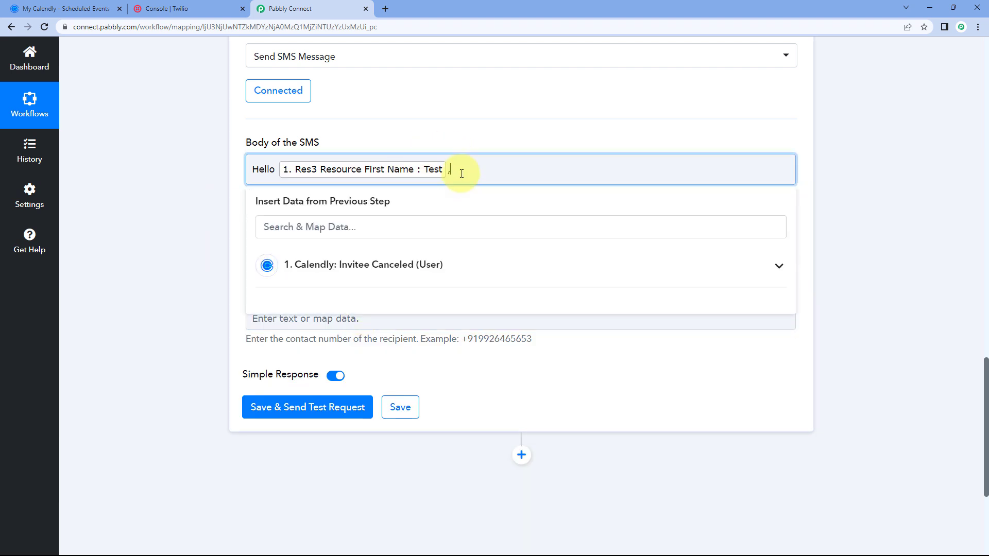
type(",")
key("Return")
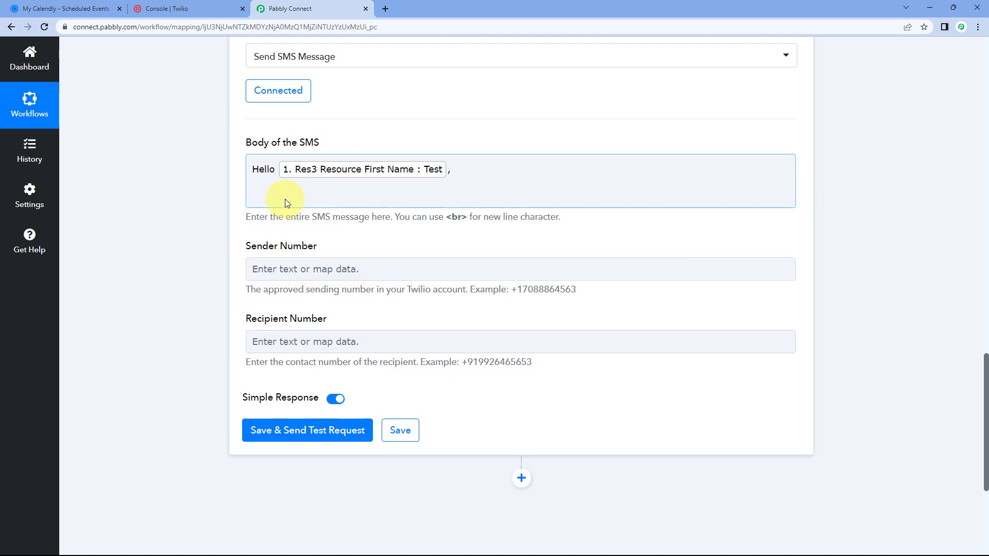
left_click(285, 199)
key("ctrl+v")
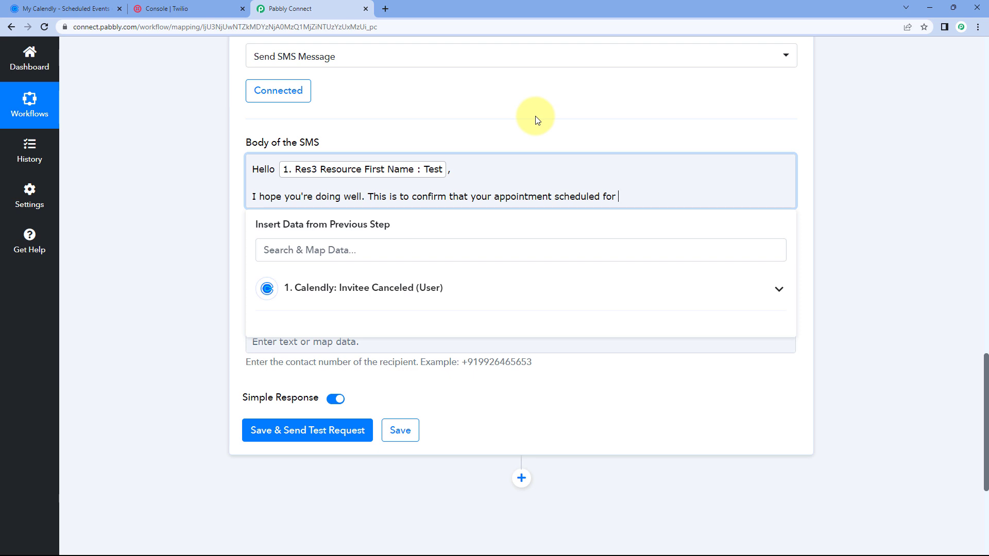
- Locate the canceled event's start time, Res2 Resource Start Time, in the captured Calendly response
scroll(515, 170, "up", 10)
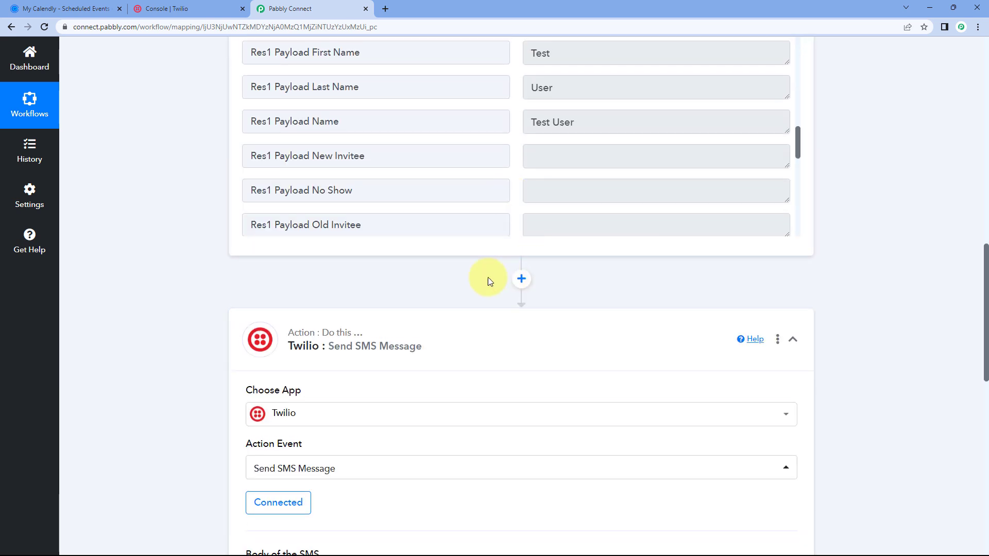
scroll(485, 194, "down", 9)
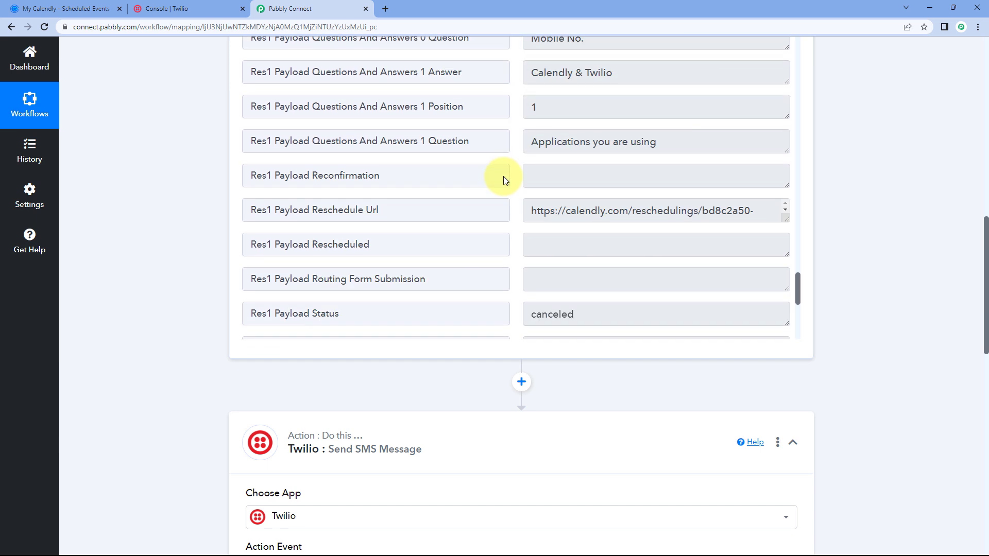
scroll(505, 169, "down", 4)
scroll(504, 170, "up", 3)
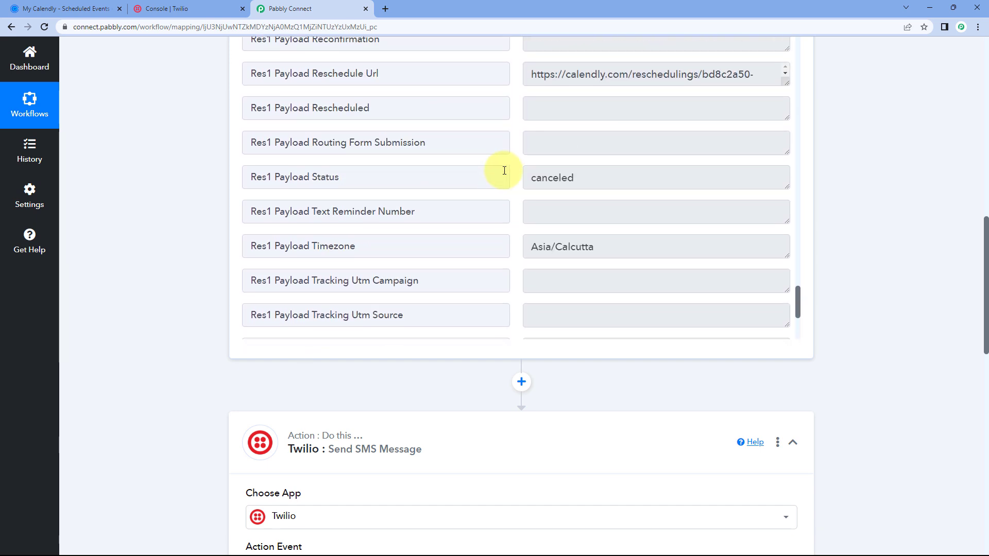
scroll(506, 191, "up", 12)
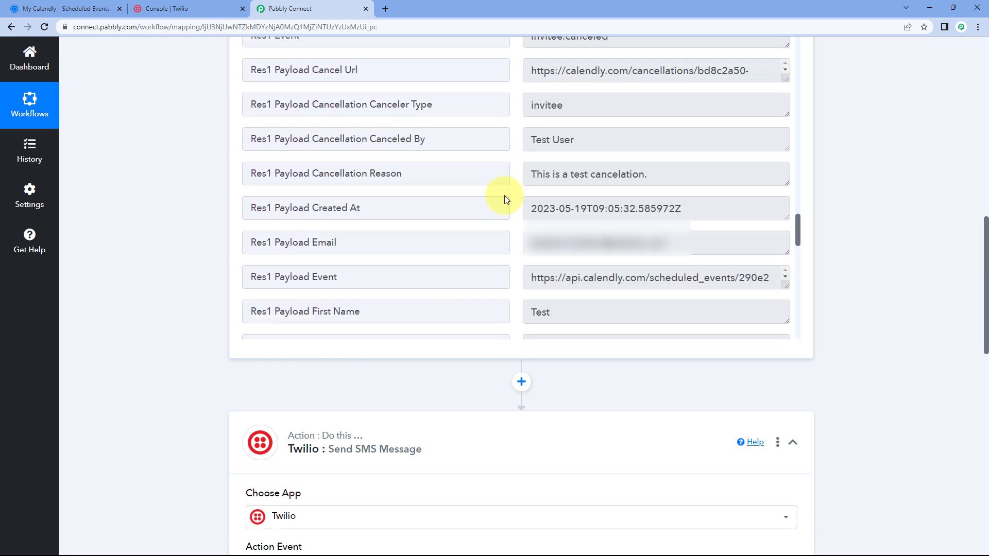
scroll(463, 206, "up", 4)
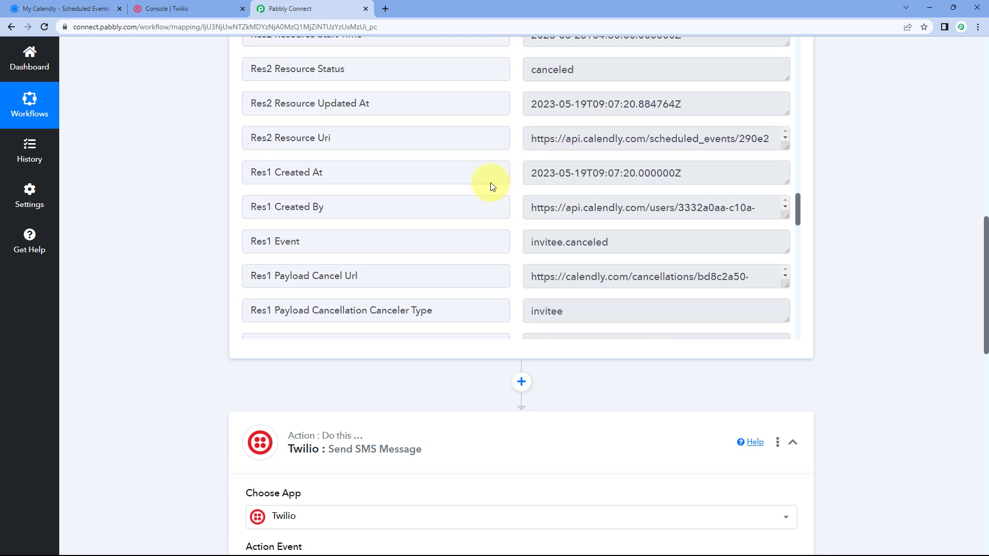
scroll(504, 190, "up", 3)
left_click_drag(701, 190, 517, 184)
left_click(563, 202)
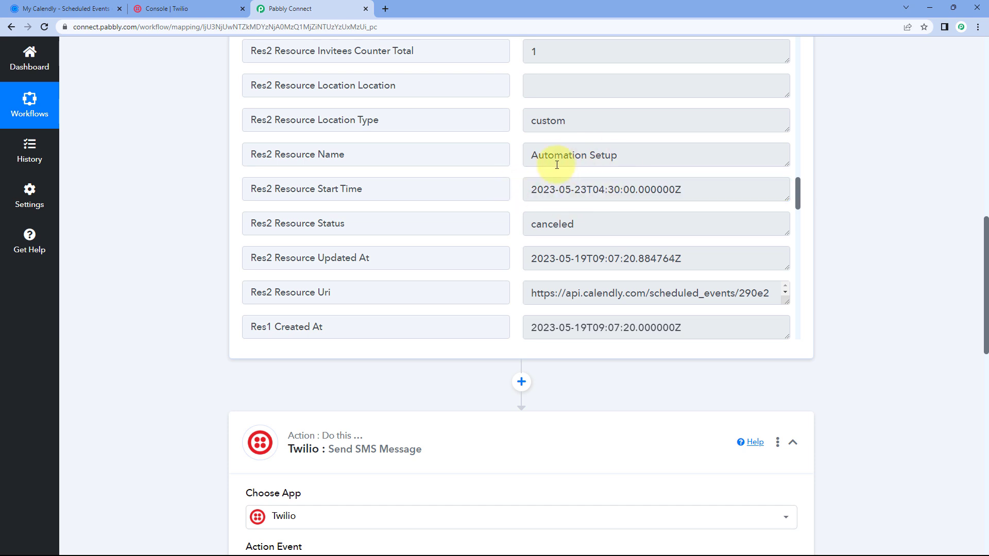
- Compare the date and time portions of Res2 Resource Start Time with the scheduled event shown in Calendly
left_click(30, 9)
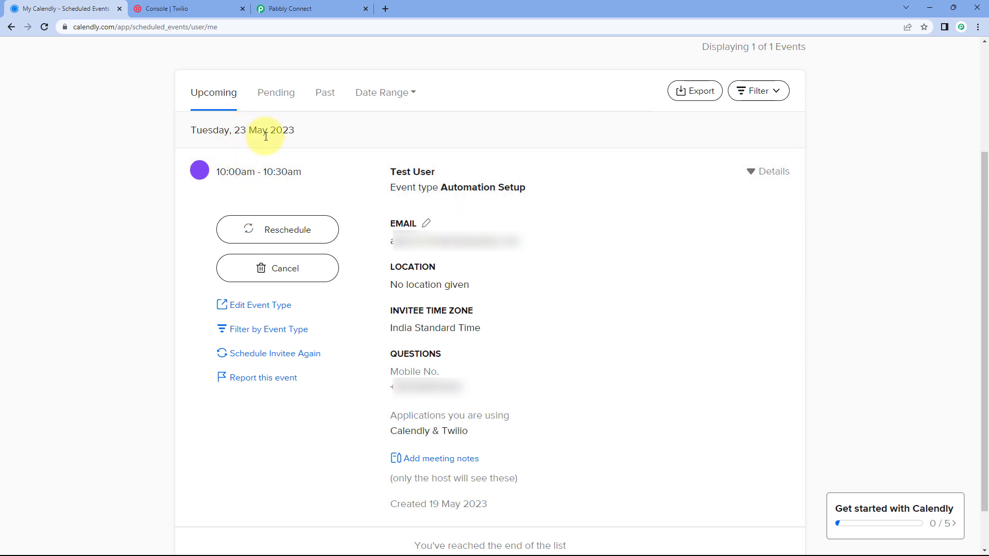
left_click(298, 8)
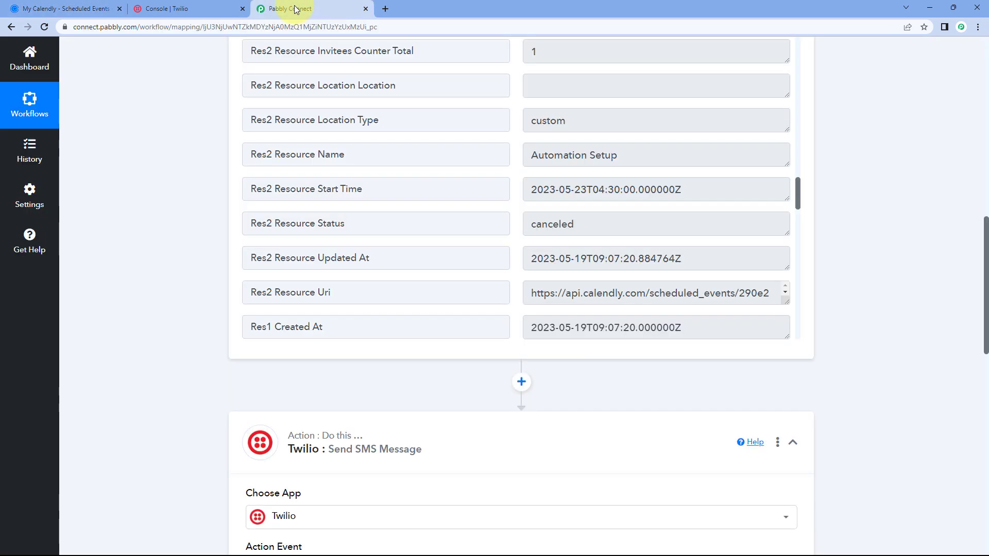
left_click(592, 189)
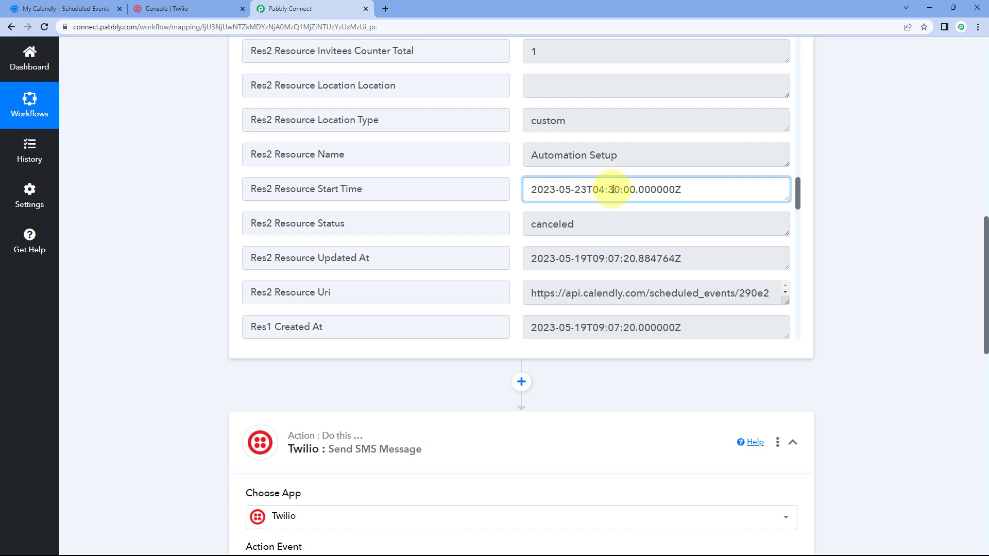
left_click_drag(588, 192, 515, 196)
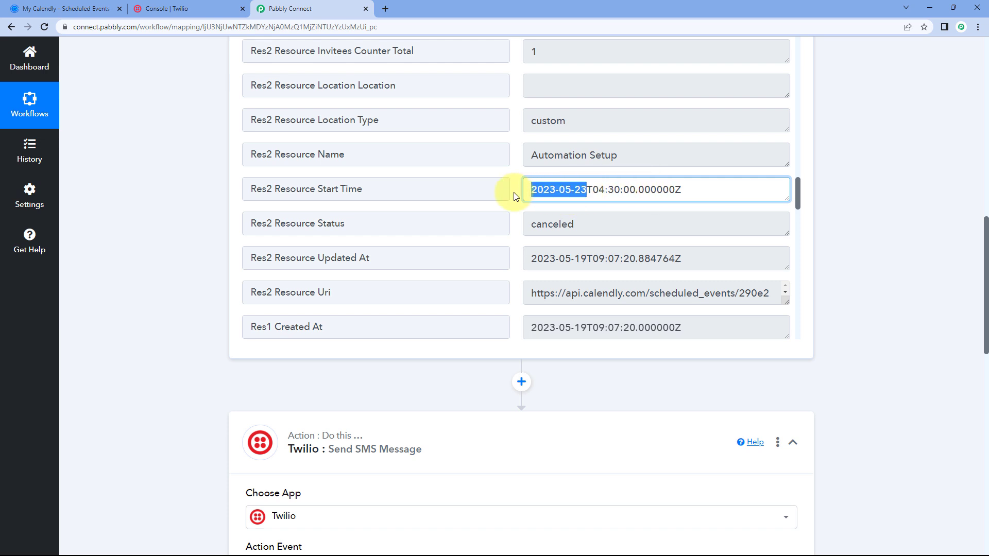
left_click(514, 190)
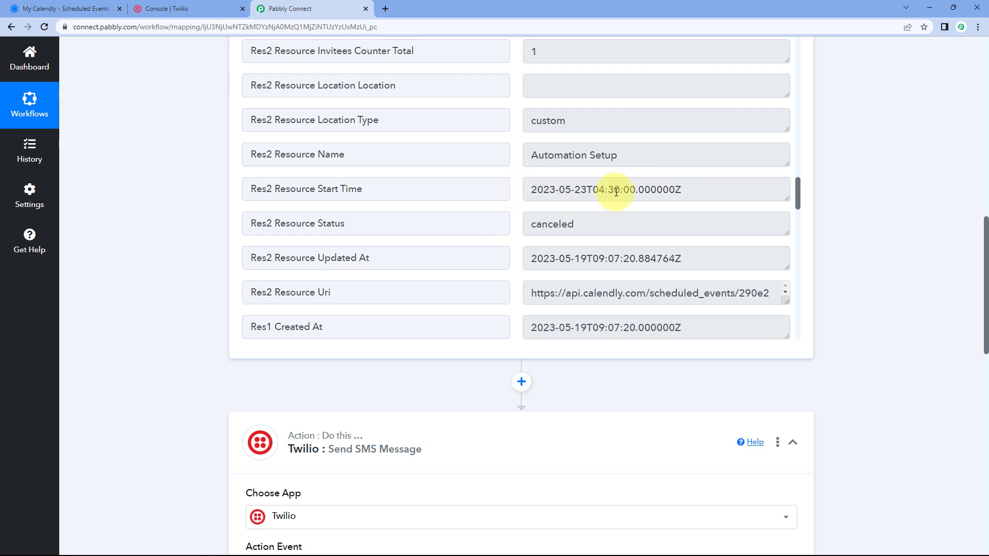
left_click_drag(593, 190, 622, 190)
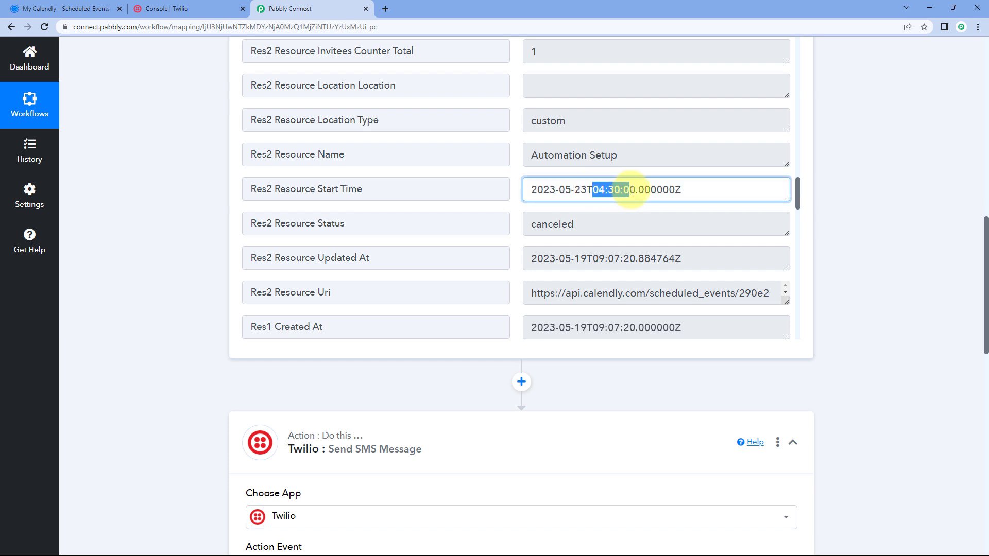
left_click(561, 190)
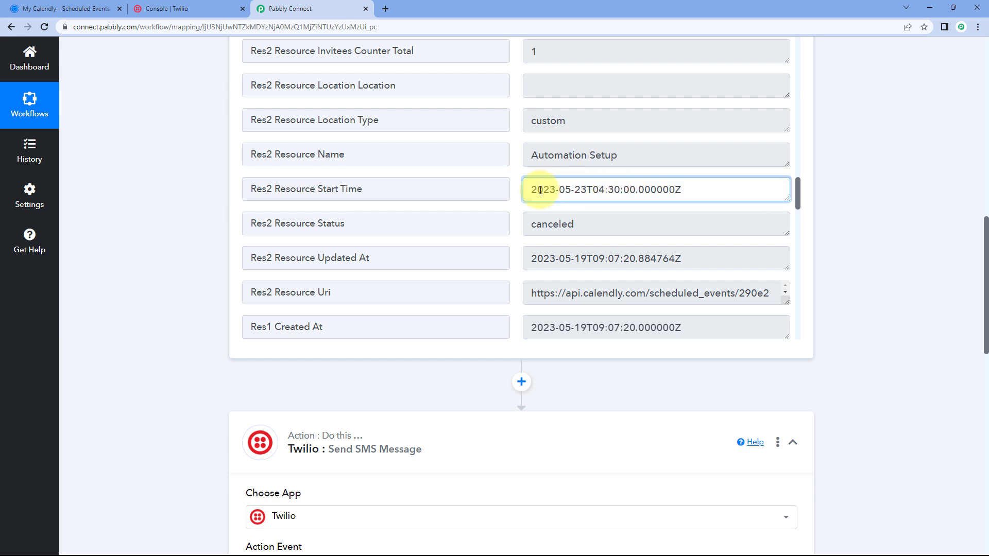
left_click_drag(531, 189, 684, 187)
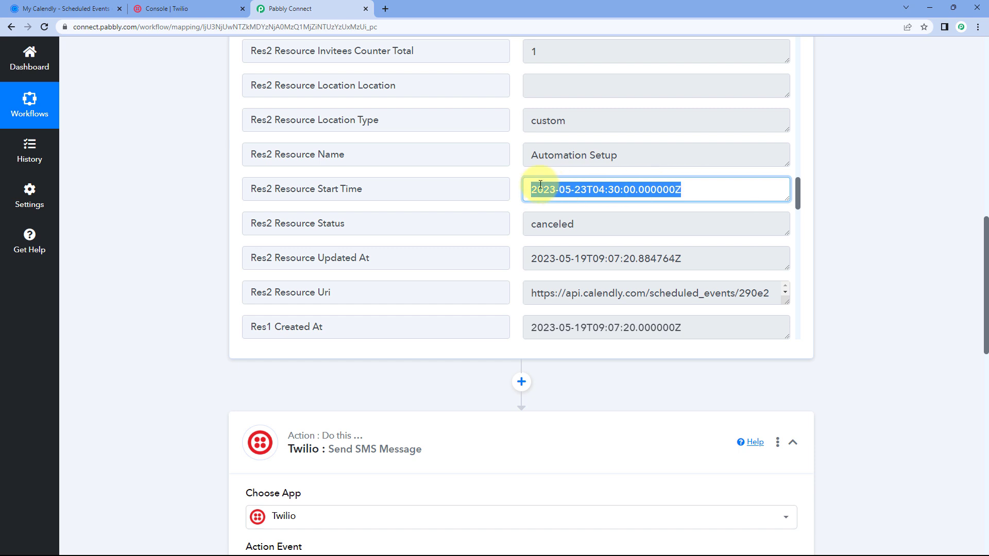
left_click(517, 180)
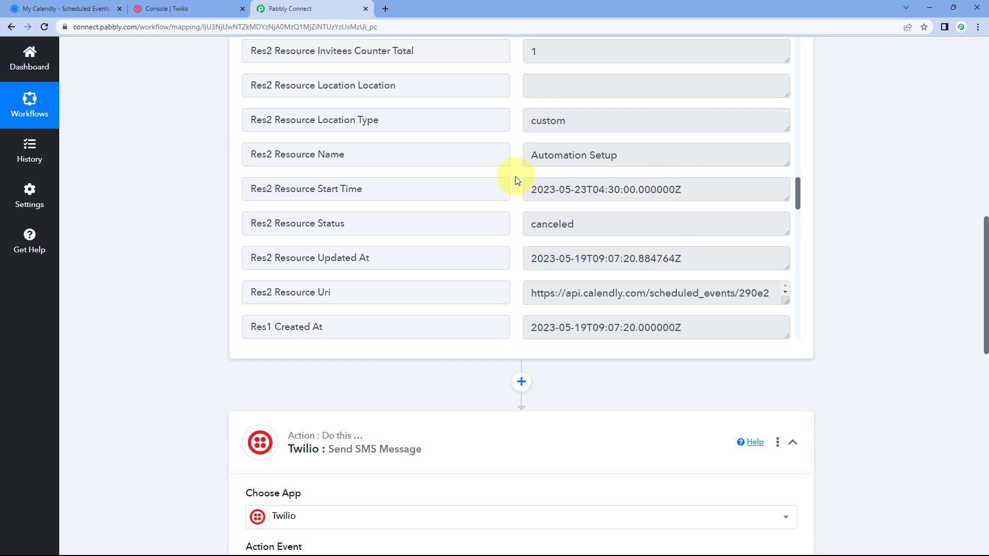
- Check the event's time slot and invitee time zone in Calendly against the full start time value in the Pabbly Connect response
left_click(67, 9)
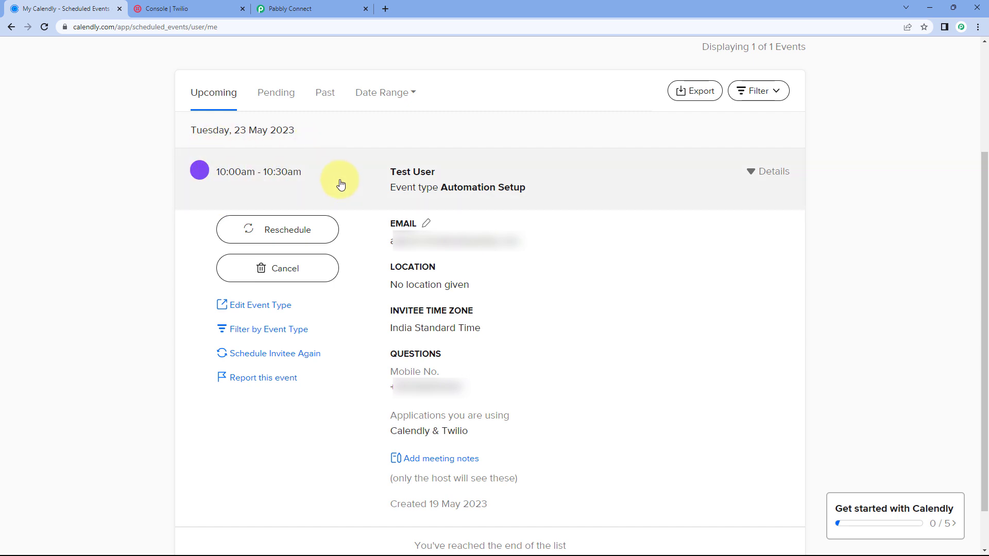
left_click(297, 9)
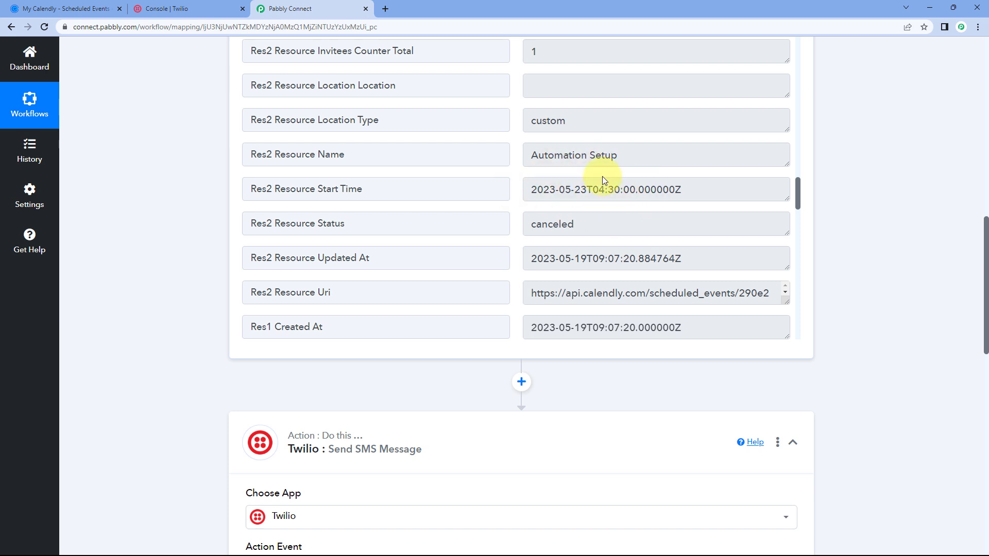
left_click(56, 9)
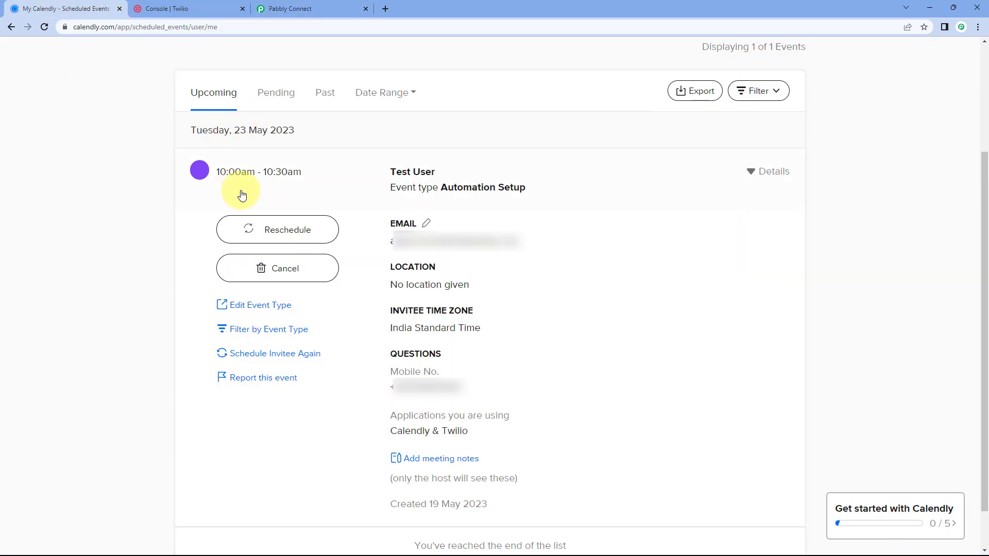
left_click(287, 7)
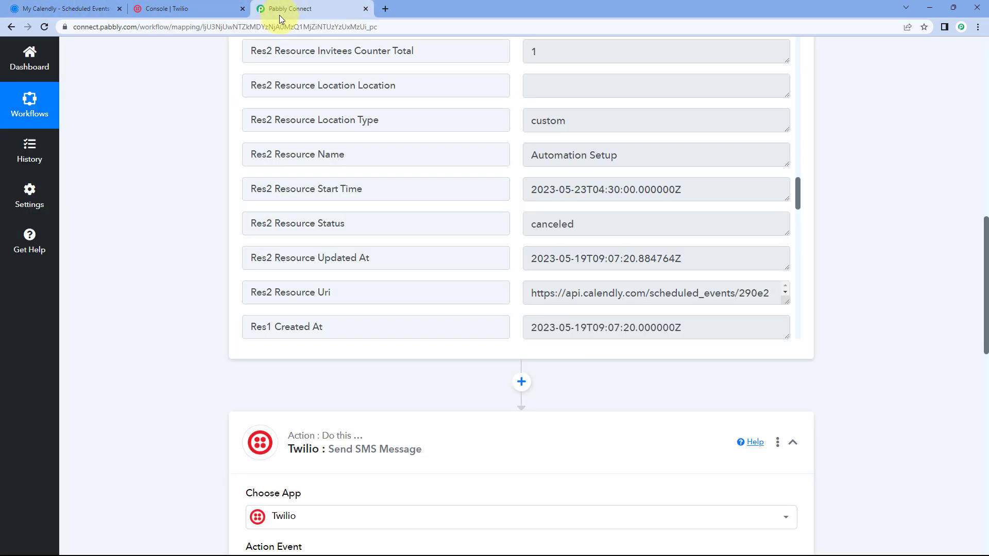
left_click_drag(530, 189, 688, 187)
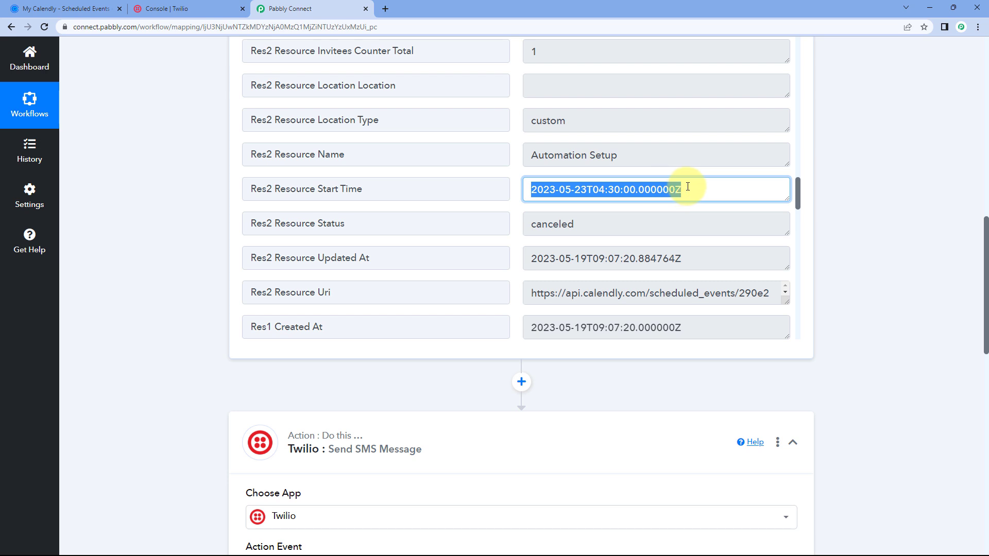
left_click(512, 186)
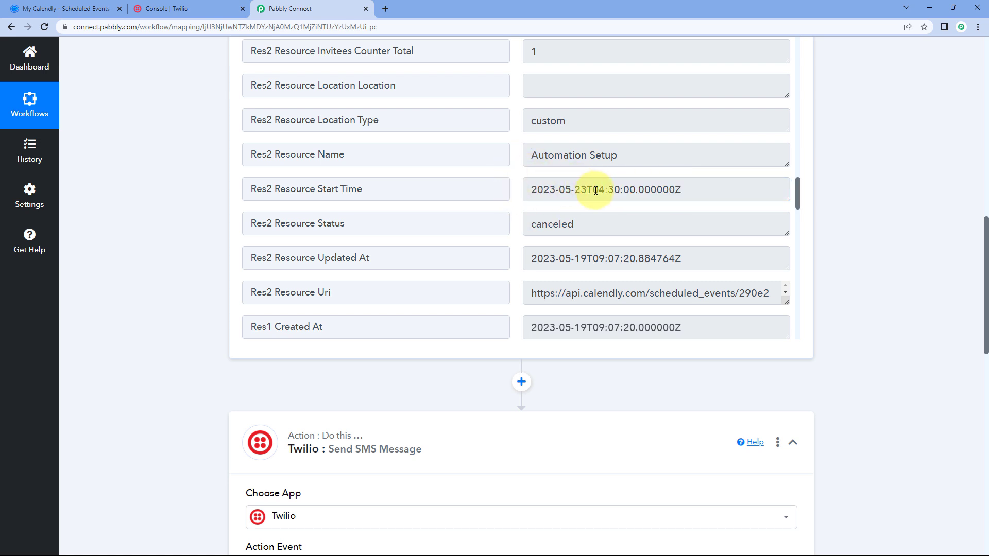
left_click_drag(524, 189, 582, 160)
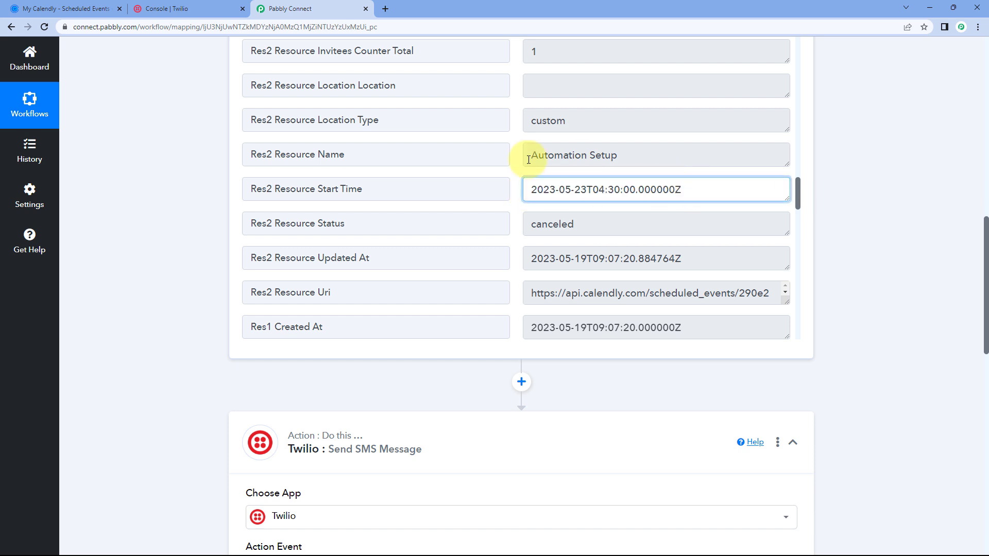
- Insert a Date/Time Formatter action between the Calendly trigger and the Twilio Send SMS Message action
scroll(209, 206, "down", 2)
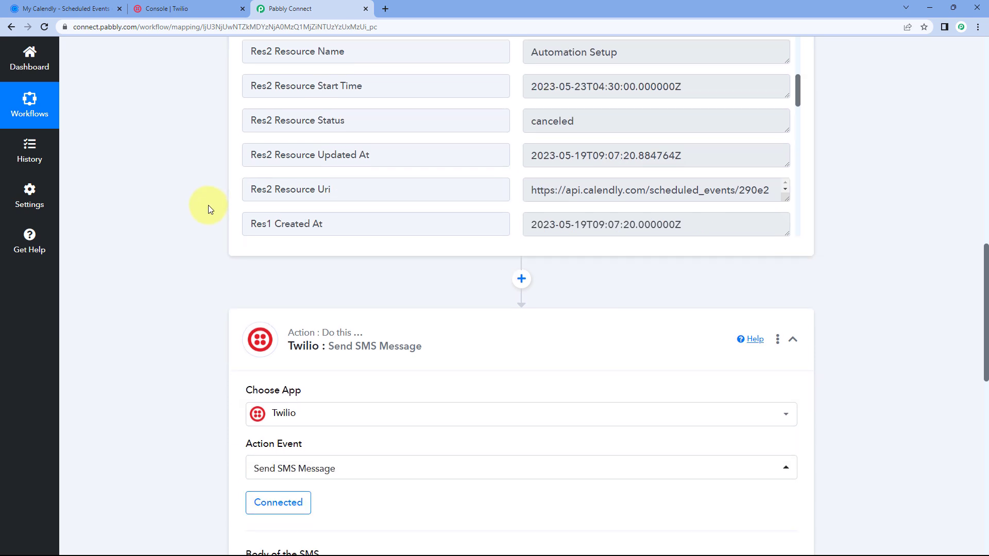
scroll(208, 206, "down", 1)
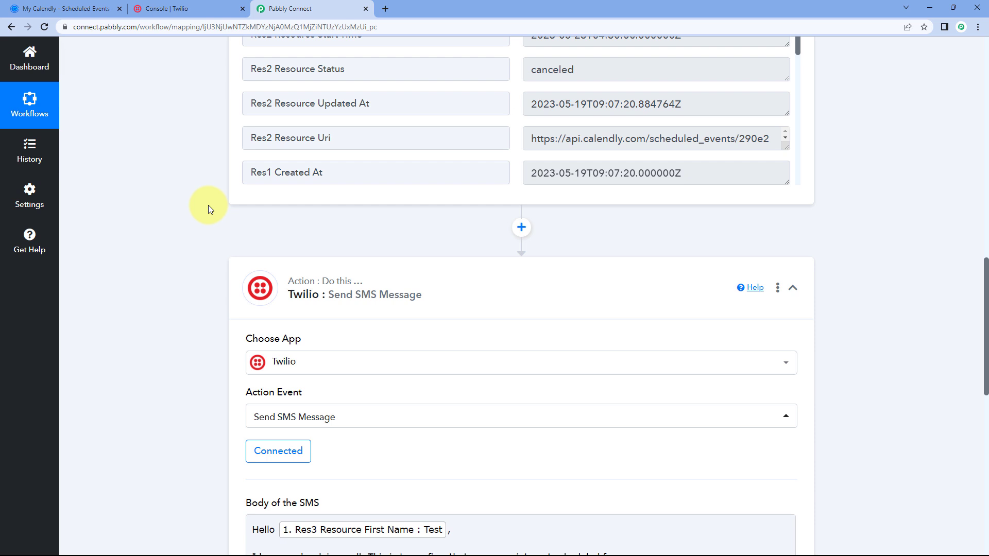
left_click(521, 229)
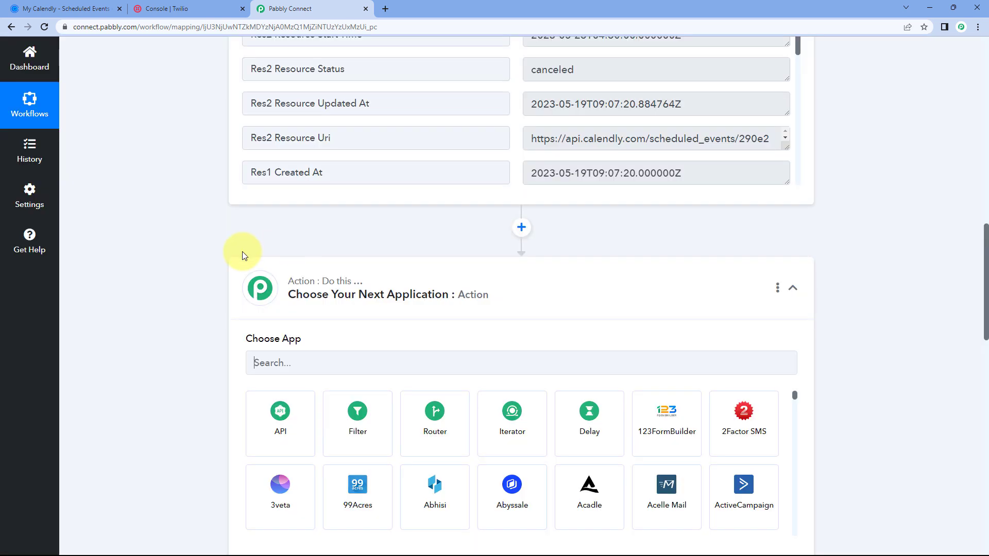
scroll(226, 251, "down", 2)
left_click(255, 260)
type("Date")
left_click(283, 307)
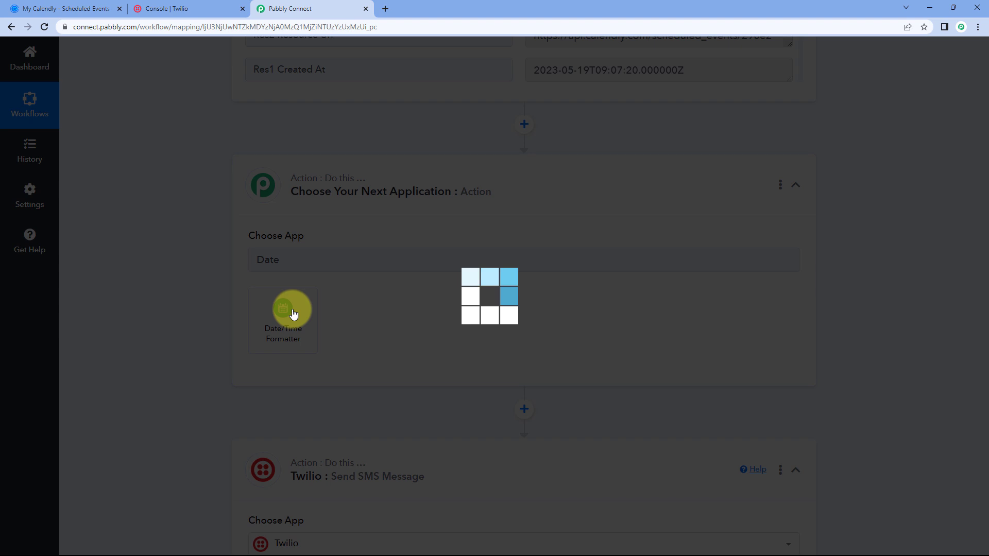
- Set the Date/Time Formatter's action event to Format Date with Time Zone and connect it
scroll(257, 252, "down", 1)
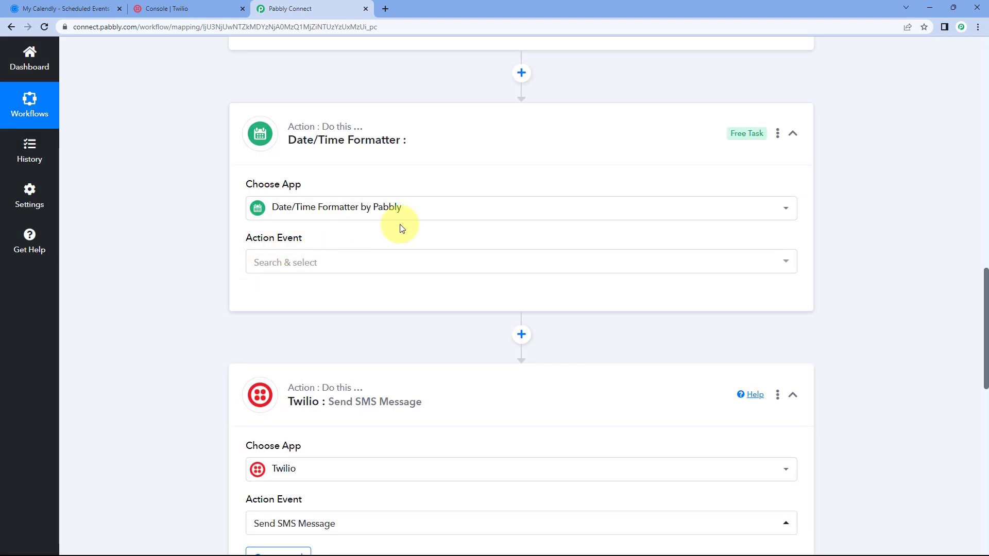
left_click(327, 261)
scroll(190, 258, "down", 1)
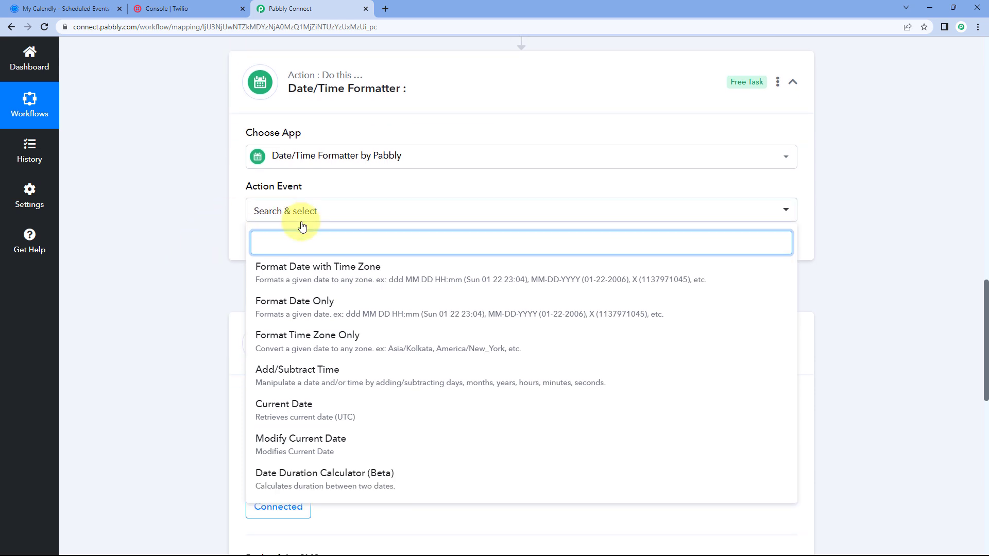
left_click(359, 275)
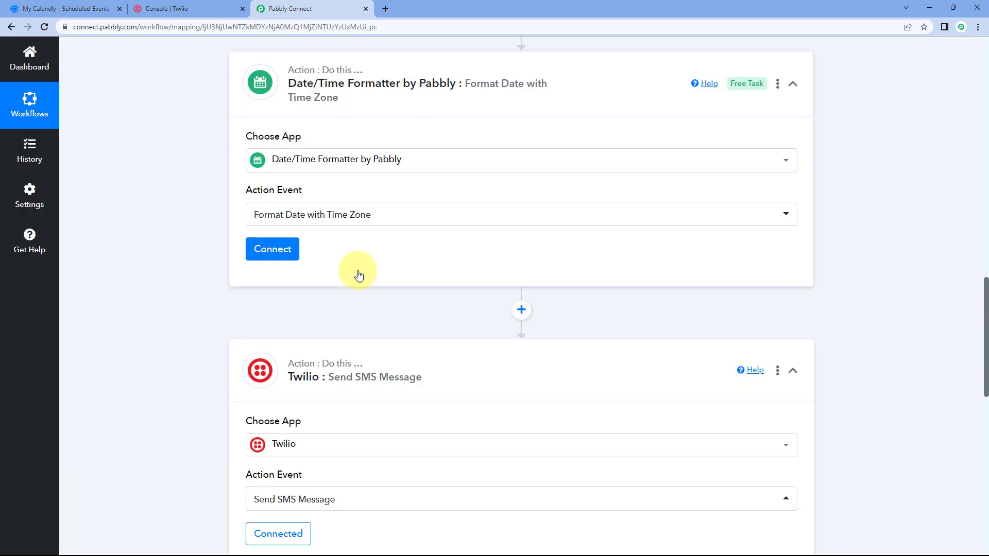
left_click(267, 247)
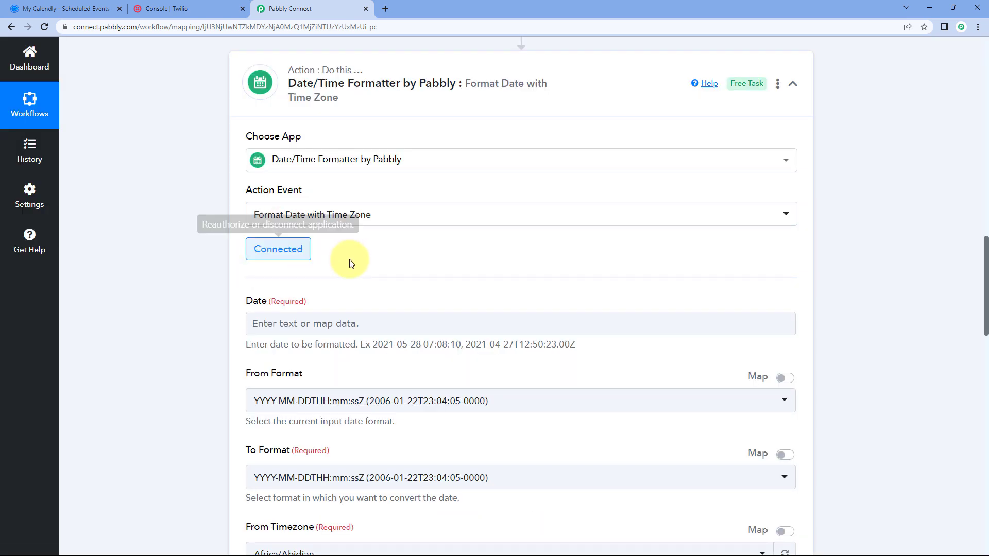
- Review the Res2 Resource Start Time value in the Calendly trigger response against the Date/Time Formatter's date field
scroll(352, 262, "down", 2)
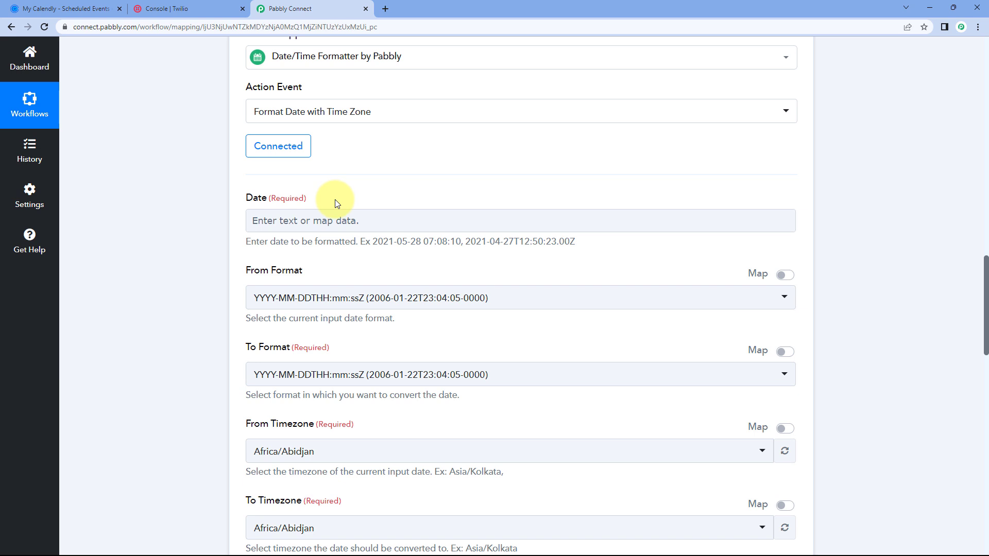
scroll(515, 214, "up", 6)
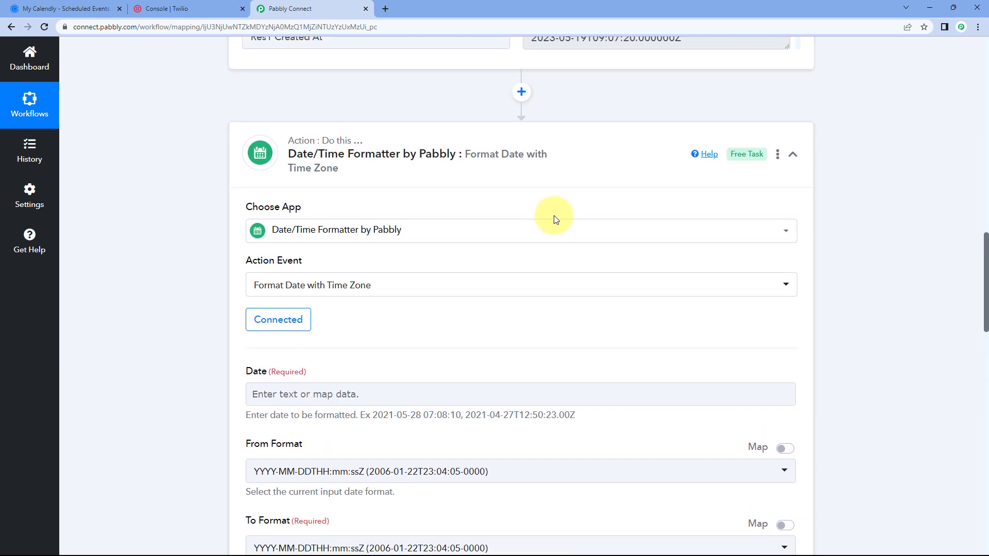
scroll(555, 239, "up", 3)
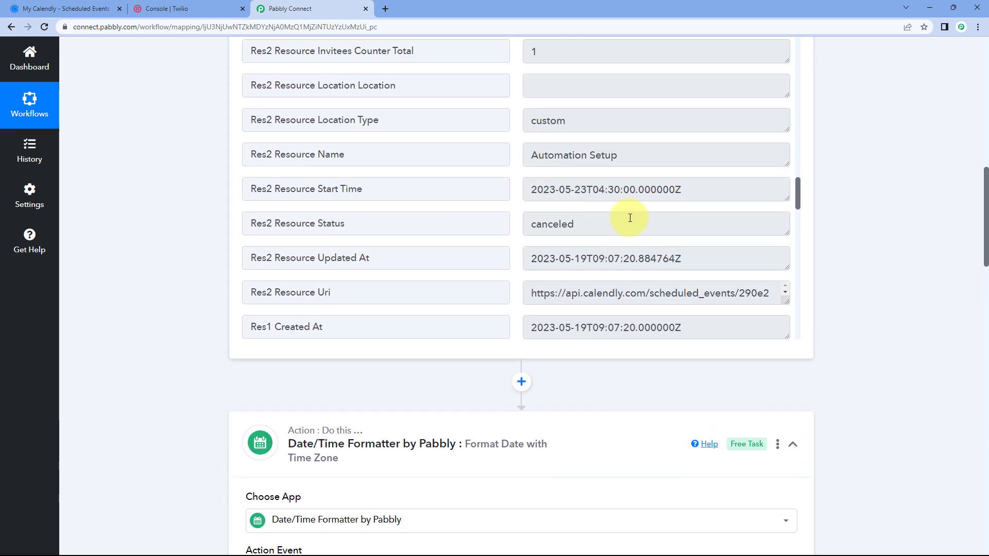
left_click_drag(689, 188, 505, 189)
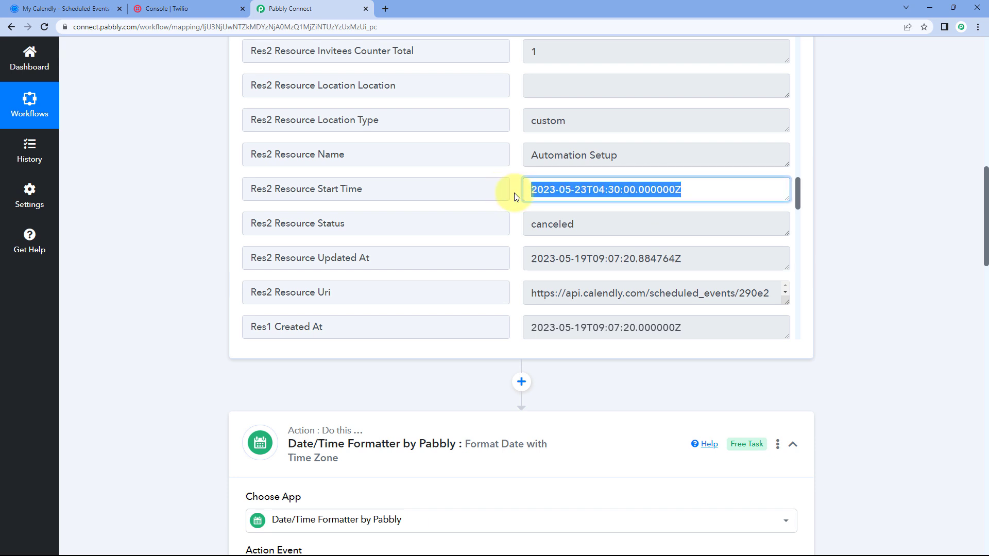
left_click(515, 198)
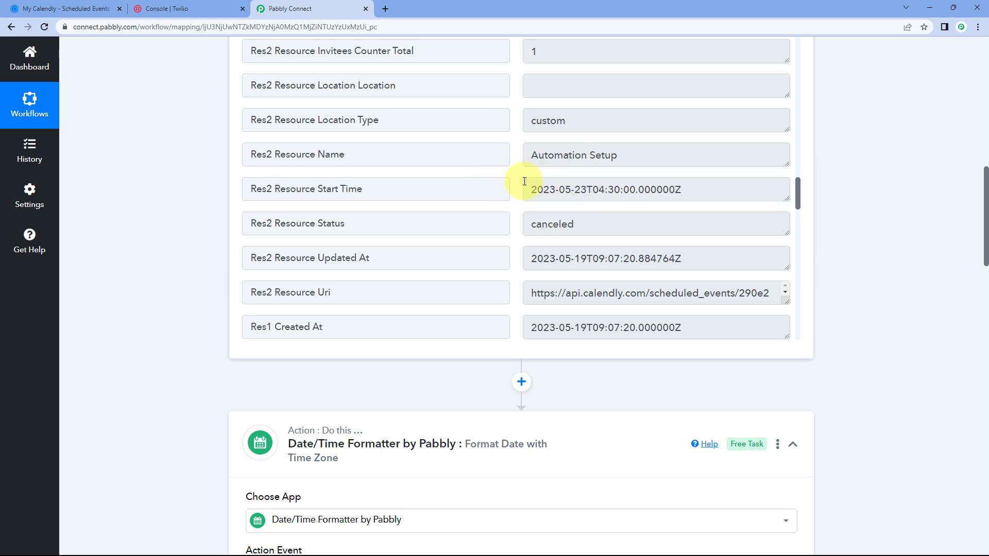
left_click_drag(684, 189, 514, 193)
left_click(514, 192)
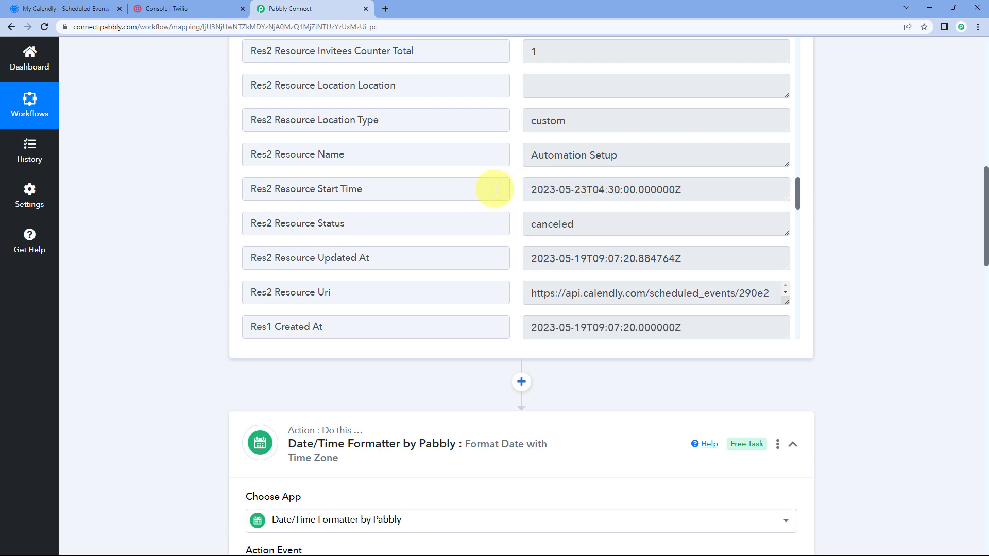
- Map Res2 Resource Start Time from the Calendly Invitee Canceled trigger into the Date/Time Formatter's Date field
scroll(169, 255, "down", 9)
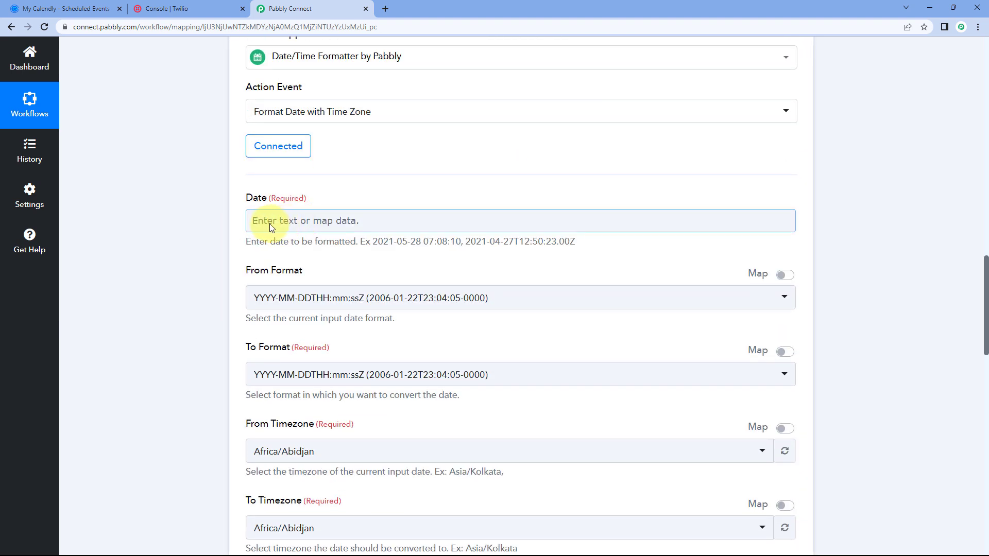
scroll(270, 227, "down", 1)
left_click(314, 169)
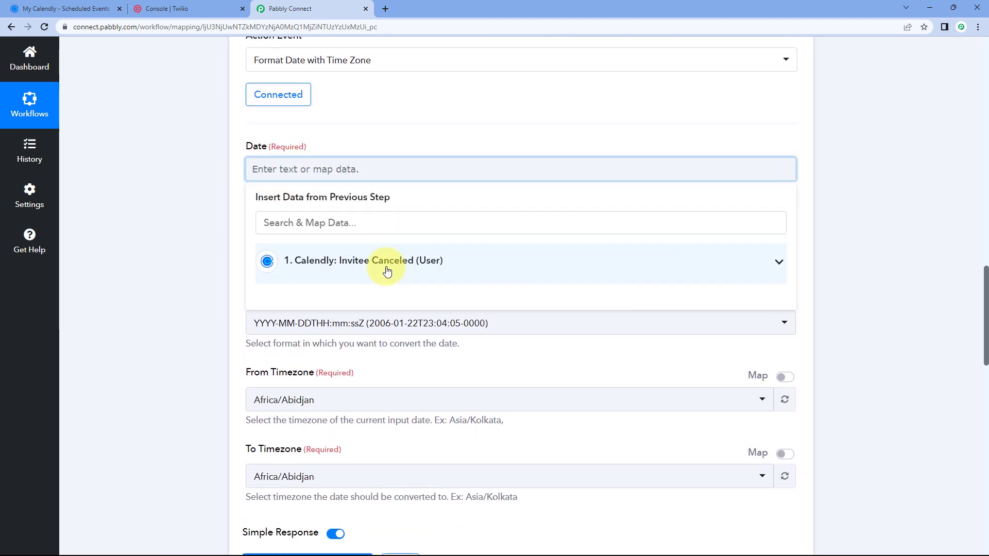
left_click(411, 265)
scroll(209, 246, "down", 2)
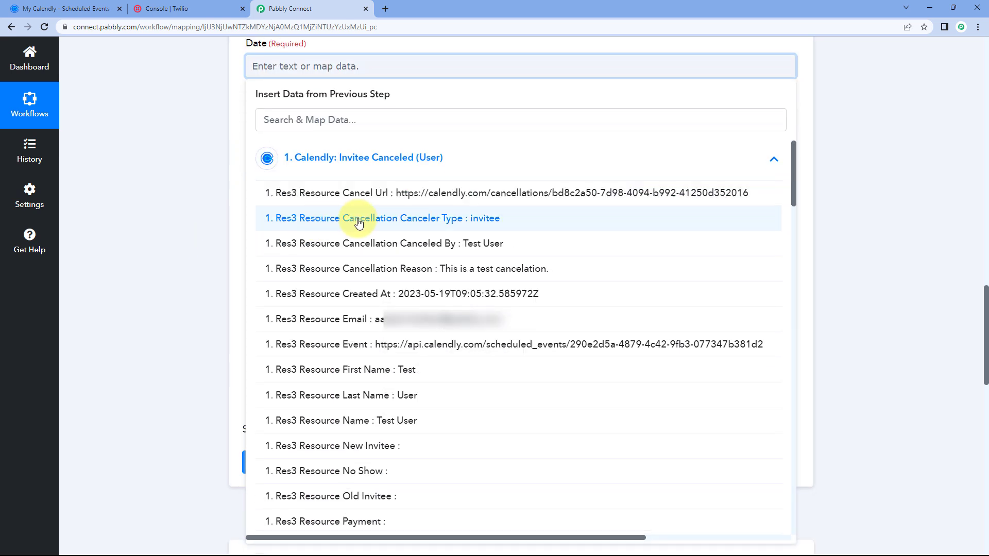
scroll(363, 226, "down", 5)
scroll(372, 230, "down", 5)
scroll(373, 231, "down", 9)
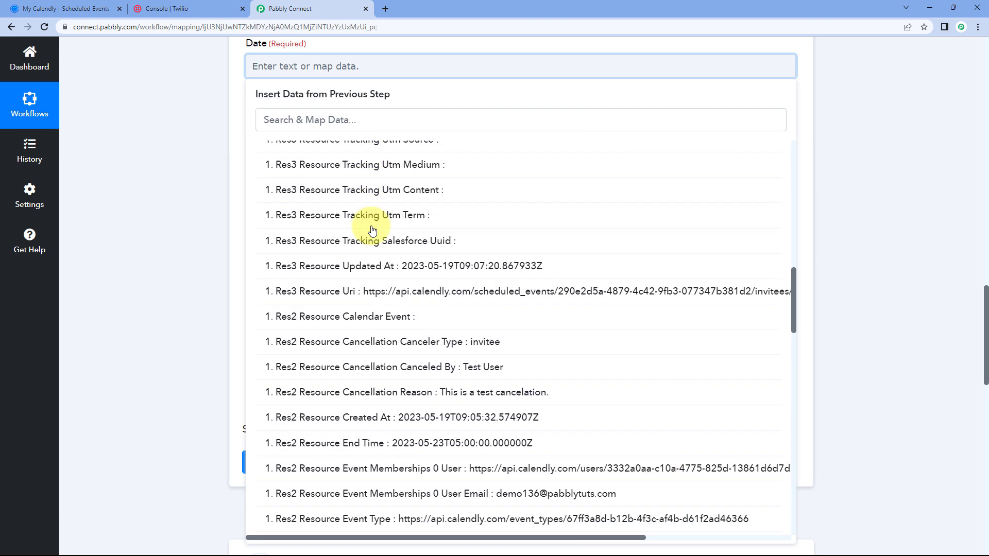
scroll(373, 231, "down", 2)
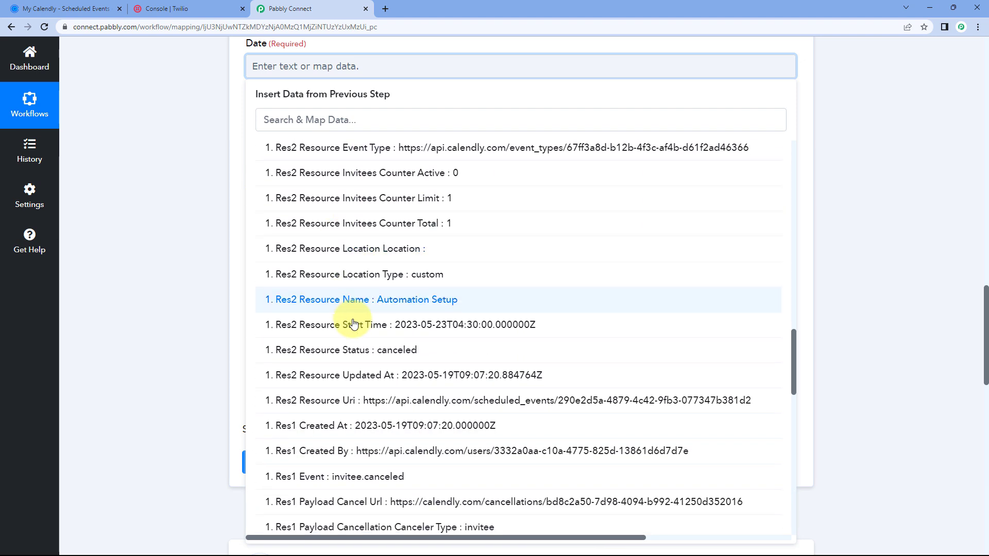
left_click(347, 325)
left_click(242, 217)
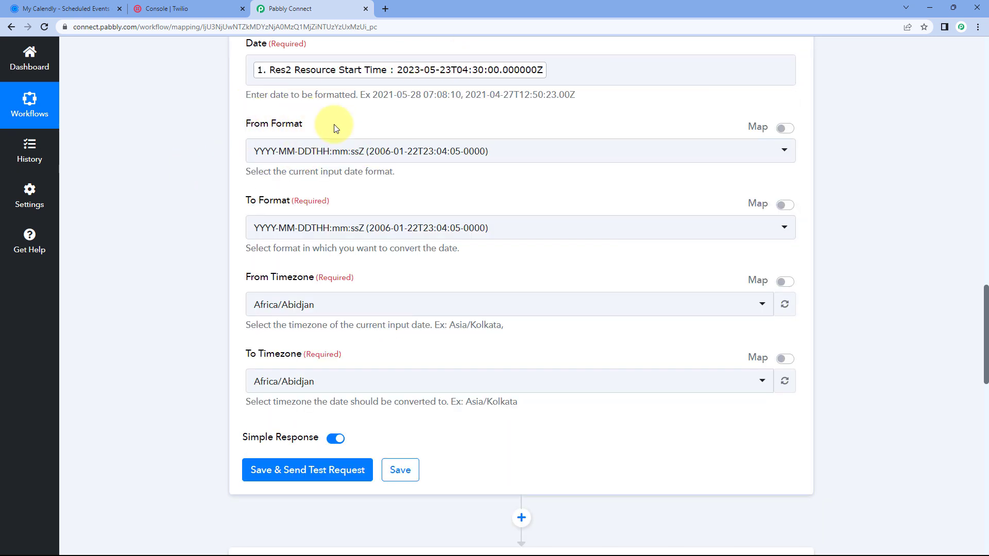
- Choose YYYY-MM-DDTHH:mm:ssZ as the From Format, matching the pattern of the mapped start time
left_click(459, 150)
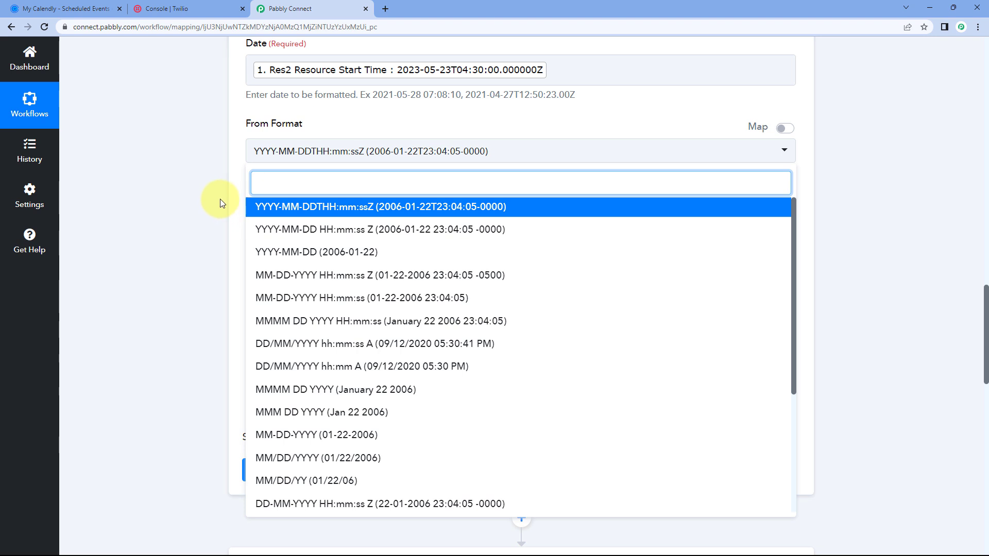
scroll(217, 190, "down", 1)
scroll(309, 196, "down", 3)
scroll(330, 203, "up", 3)
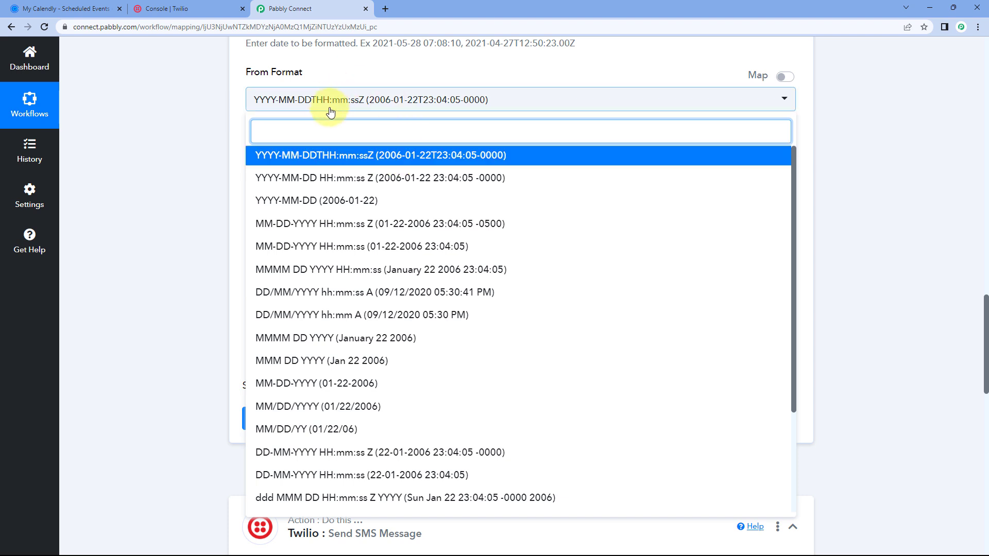
scroll(350, 98, "up", 2)
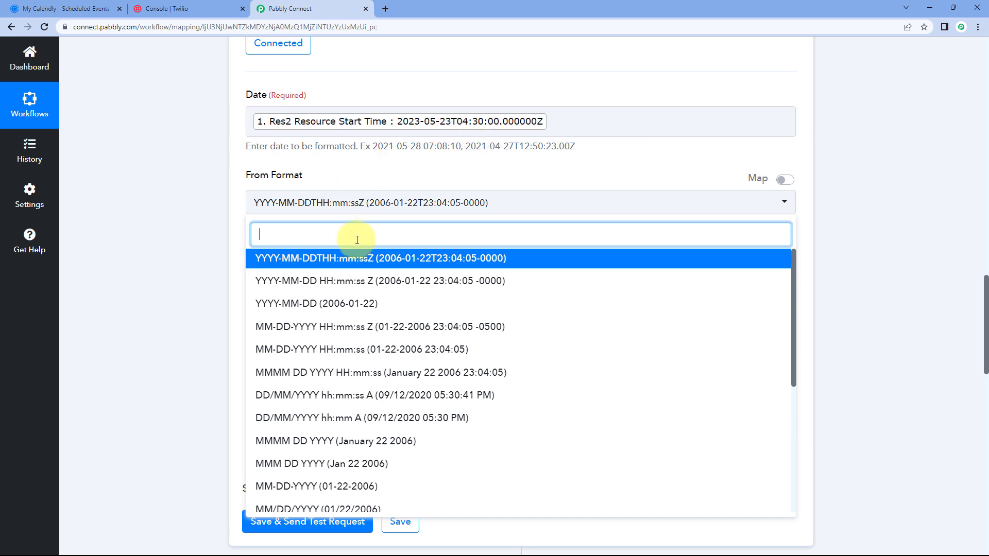
left_click(354, 261)
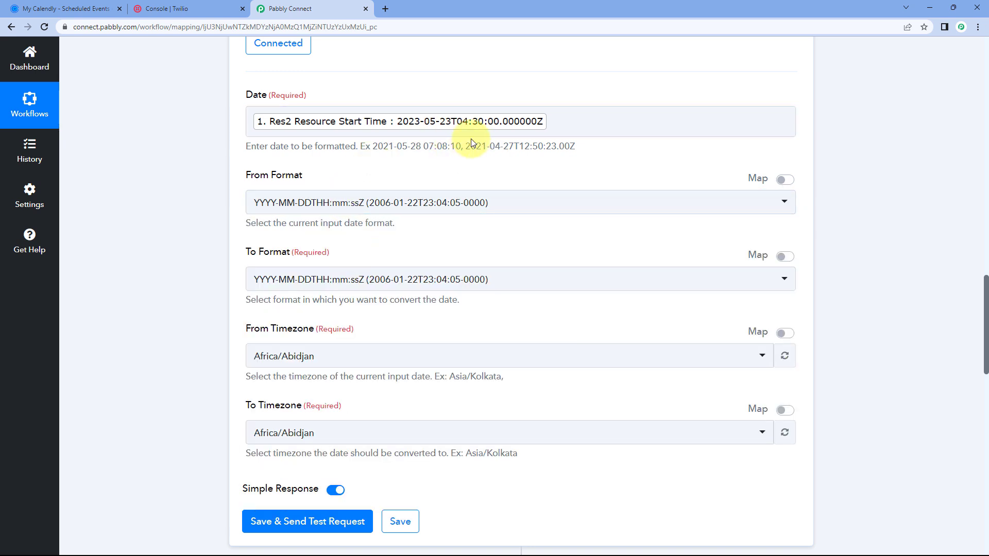
- Set the Date/Time Formatter's To Format to DD/MM/YYYY hh:mm:ss A
scroll(523, 150, "down", 2)
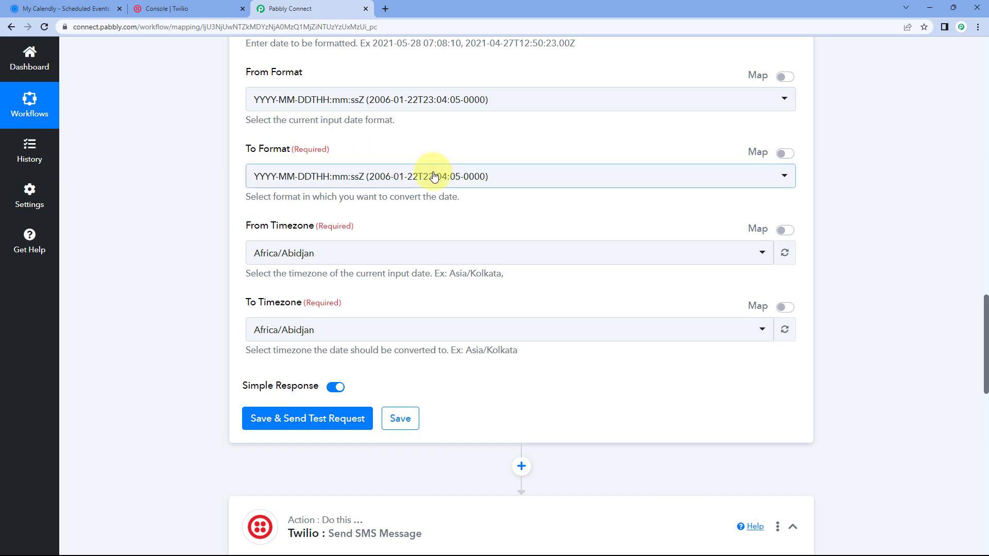
left_click(529, 175)
scroll(202, 201, "down", 2)
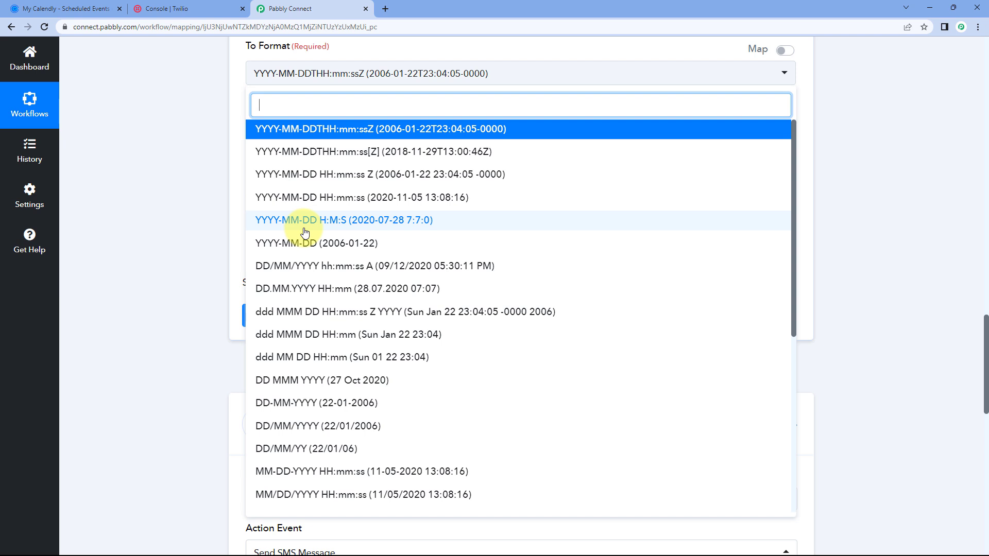
left_click(309, 269)
scroll(319, 272, "up", 1)
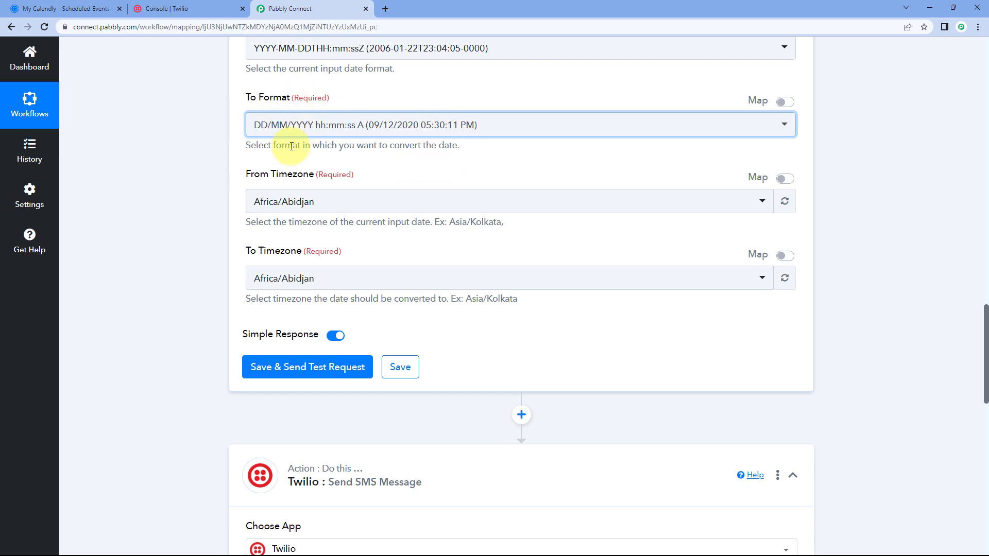
- Set the Date/Time Formatter's From Timezone to Etc/UTC
scroll(426, 172, "up", 2)
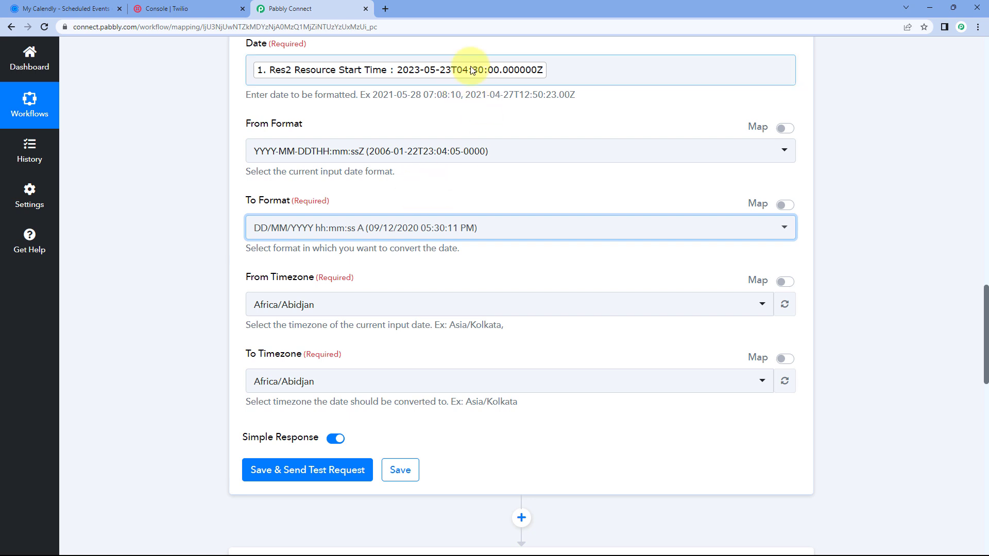
left_click(369, 307)
scroll(208, 294, "down", 2)
type("UTC")
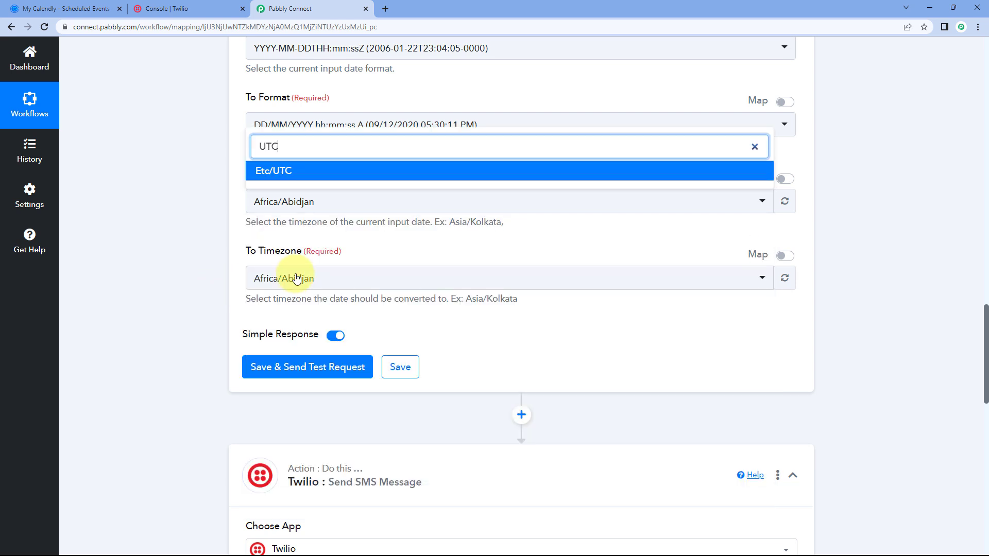
left_click(311, 172)
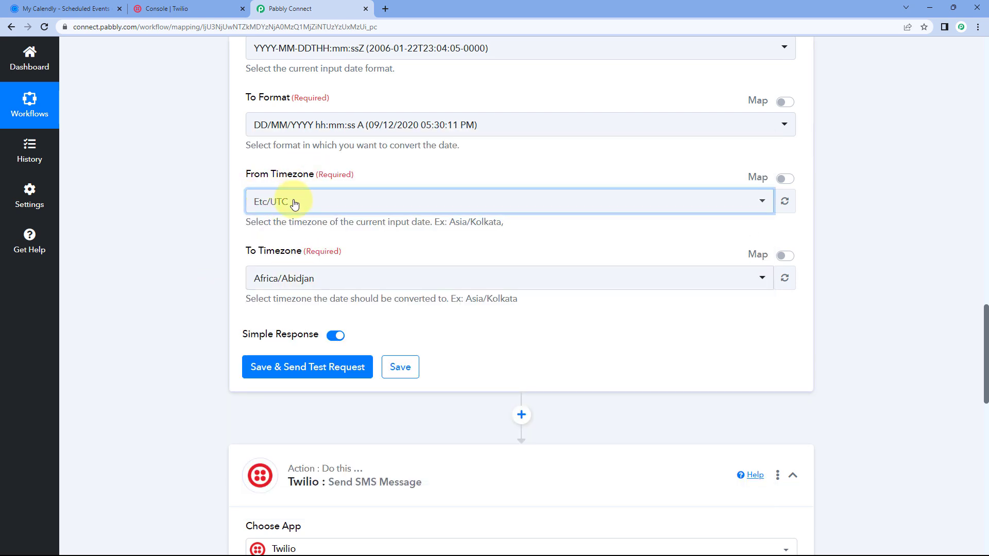
- Set the Date/Time Formatter's To Timezone to Asia/Kolkata
scroll(366, 202, "down", 2)
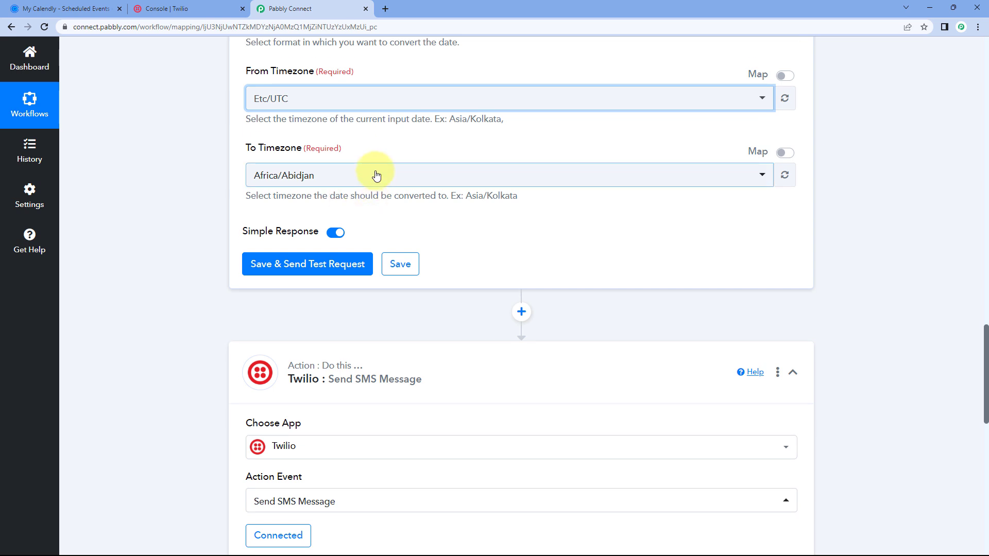
left_click(376, 175)
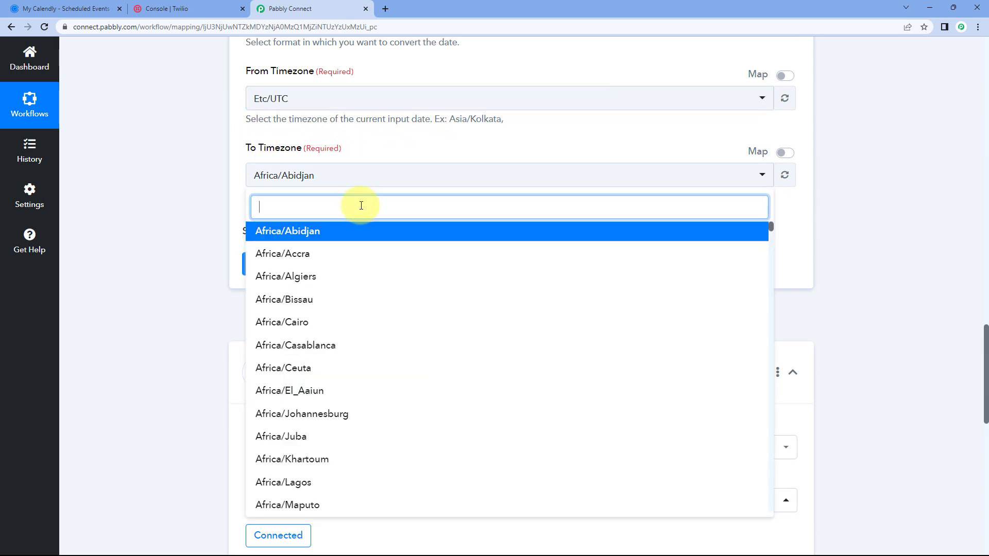
type("Kol")
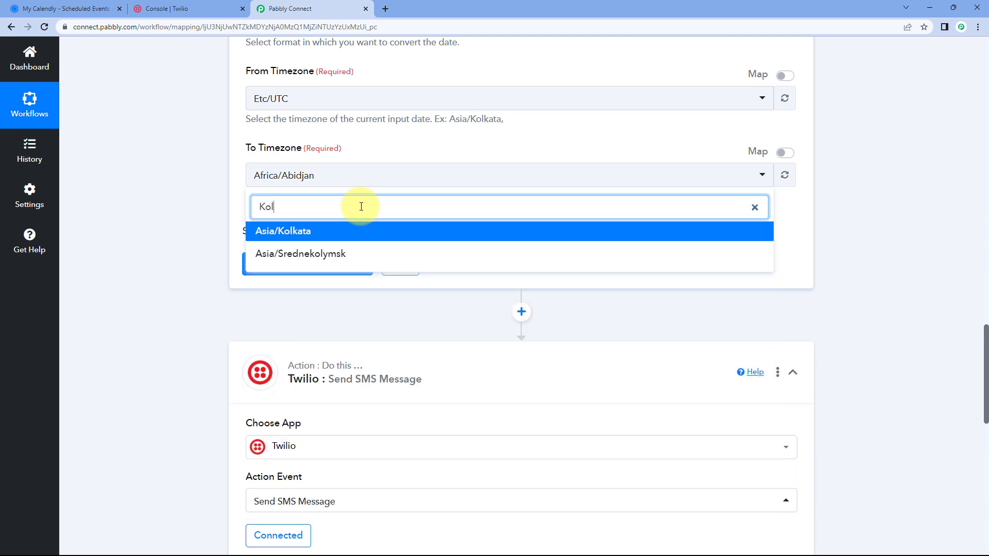
left_click(304, 229)
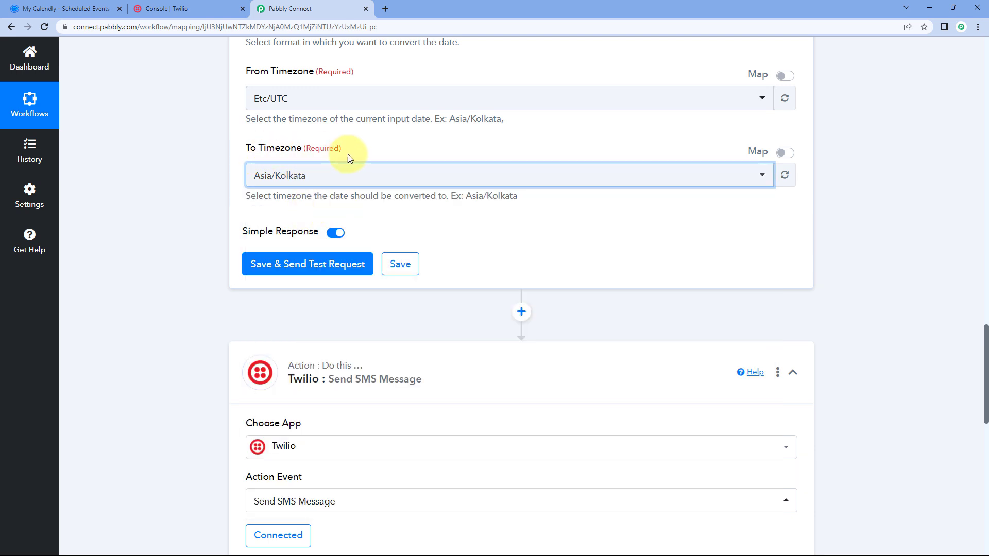
- Save the Date/Time Formatter action with a test request and review its response against the configured formats and time zones
scroll(320, 165, "up", 2)
scroll(227, 247, "down", 2)
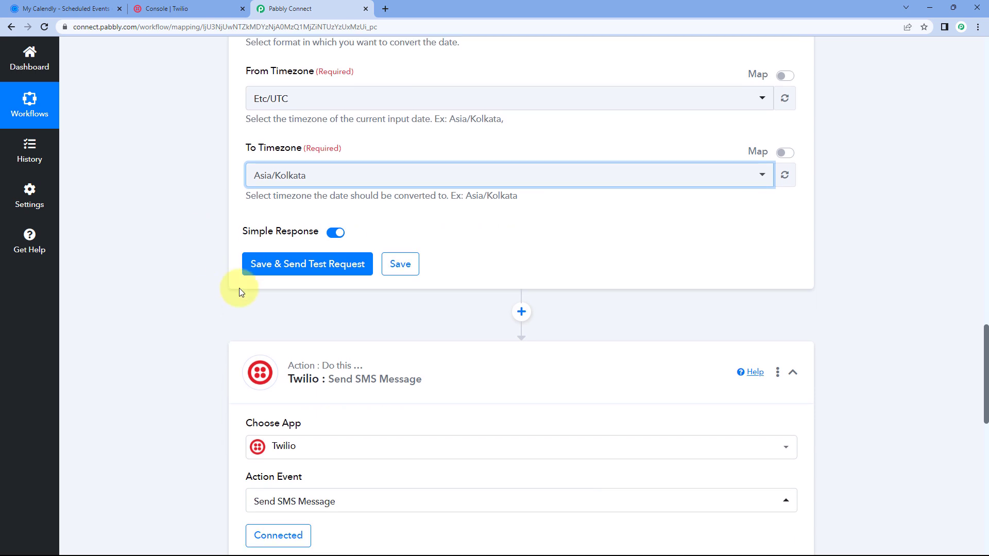
left_click(308, 265)
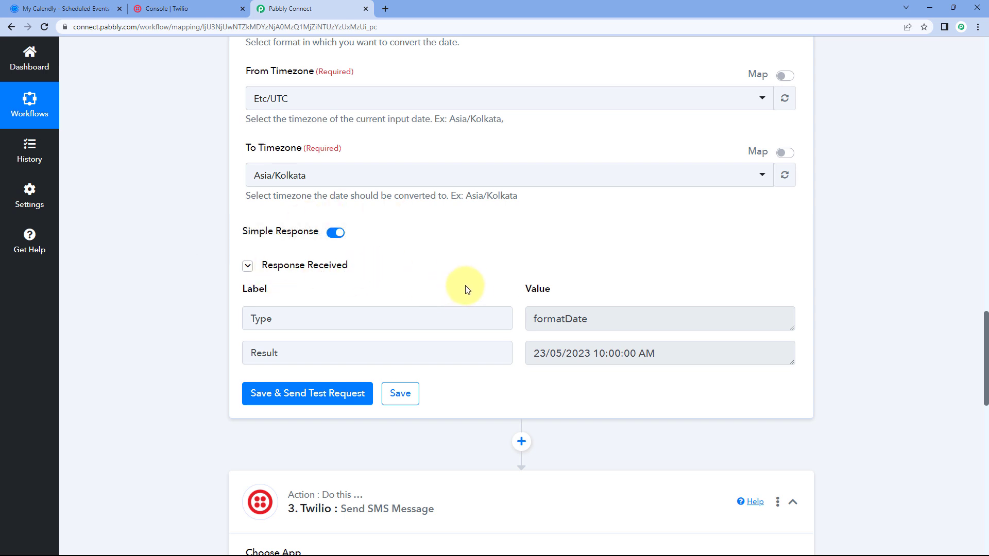
scroll(487, 274, "down", 2)
scroll(592, 235, "up", 6)
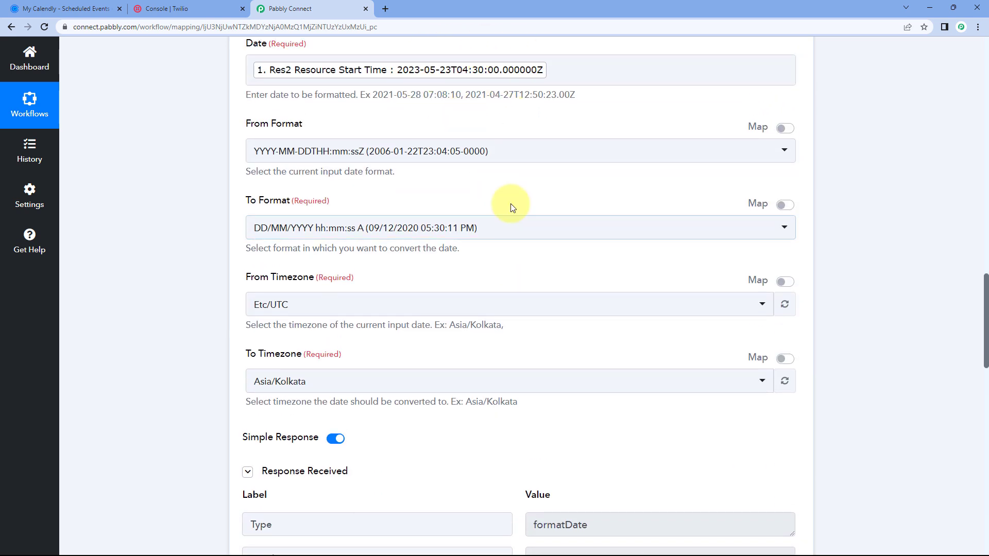
scroll(515, 216, "down", 5)
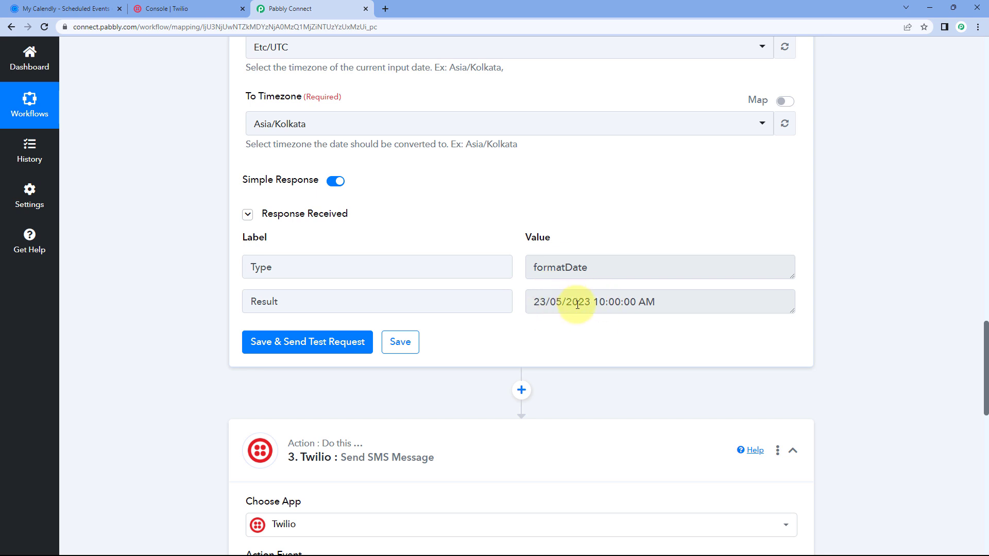
- Compare the formatter's Result value with the time slot of the scheduled event in Calendly, then return to Pabbly Connect
mouse_move(534, 305)
left_mouse_down()
mouse_move(657, 301)
mouse_move(579, 267)
mouse_move(543, 295)
left_mouse_up()
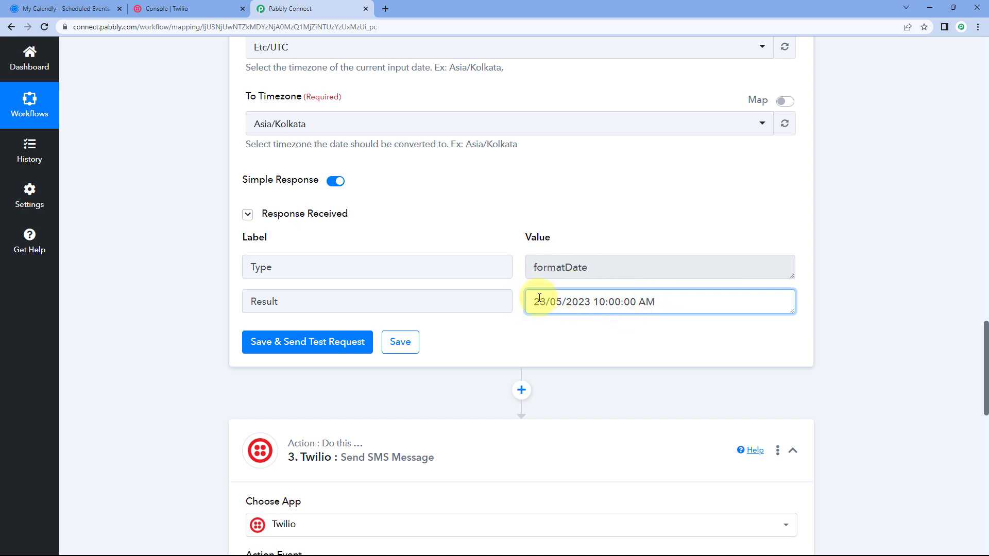
left_click(89, 6)
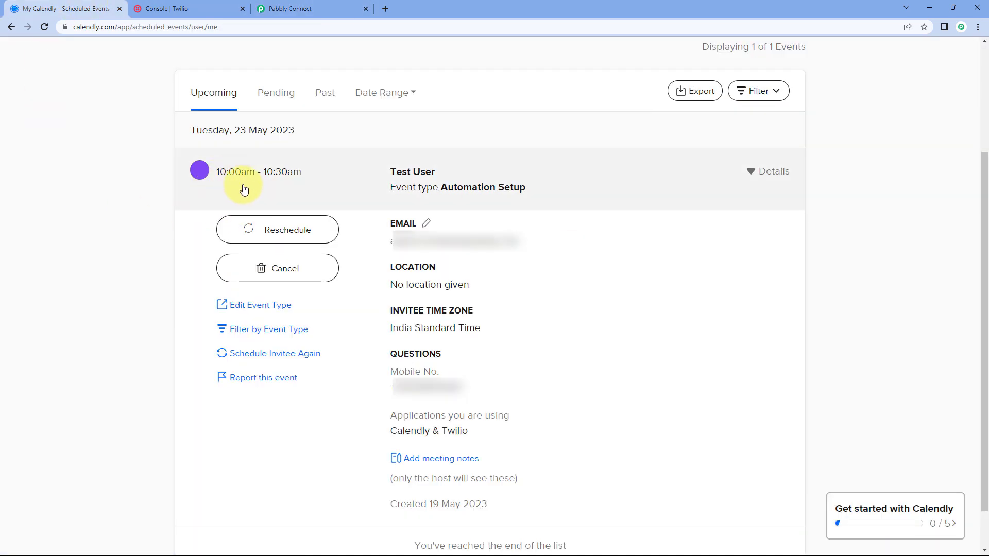
left_click(290, 8)
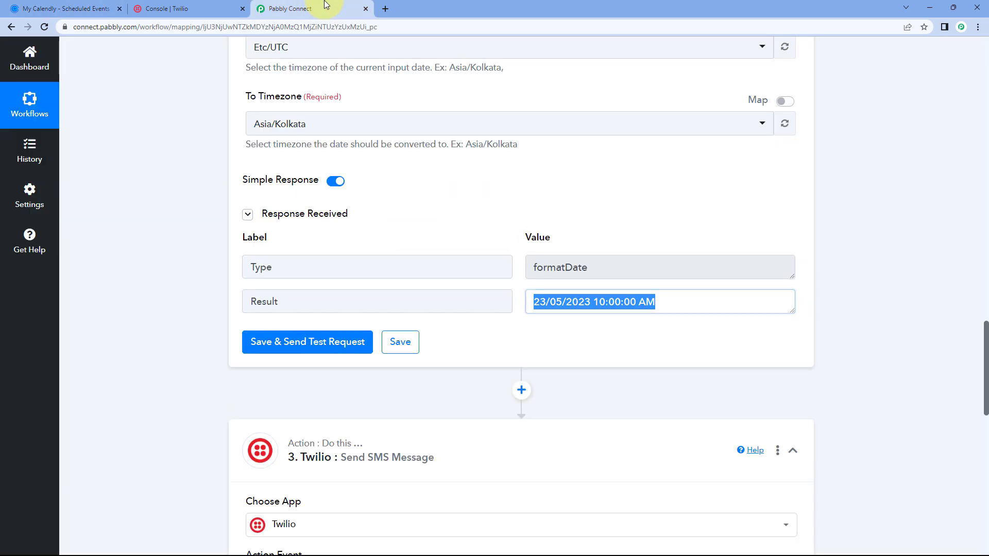
left_click(452, 250)
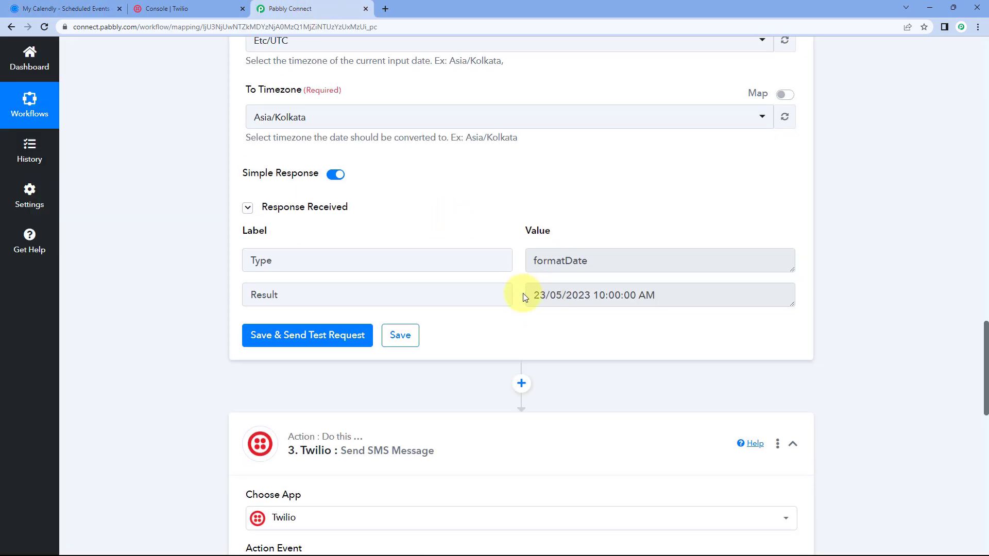
- Save the Twilio Send SMS Message action's account connection using the existing connection Twilio #11
scroll(521, 278, "down", 8)
scroll(510, 265, "down", 2)
left_click(628, 203)
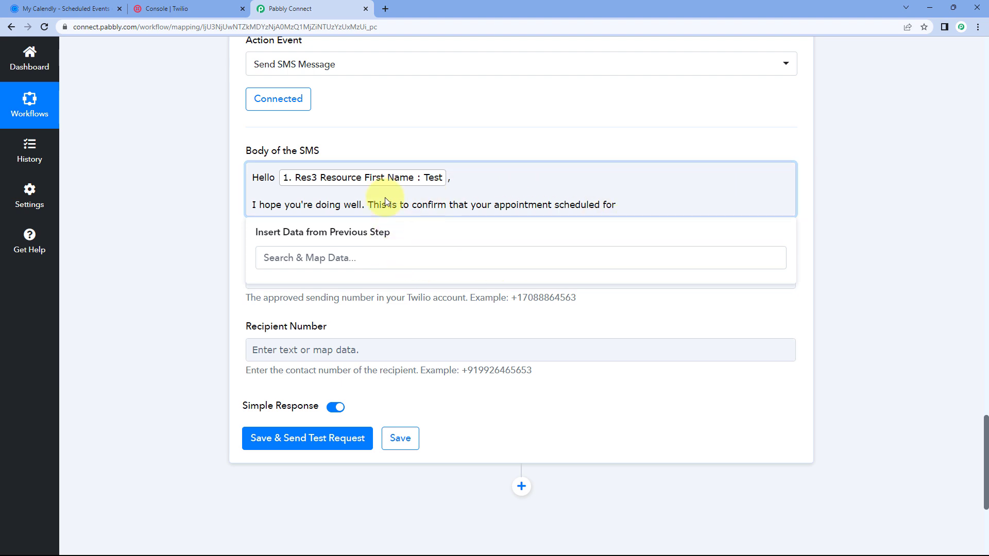
left_click(218, 162)
scroll(199, 238, "up", 4)
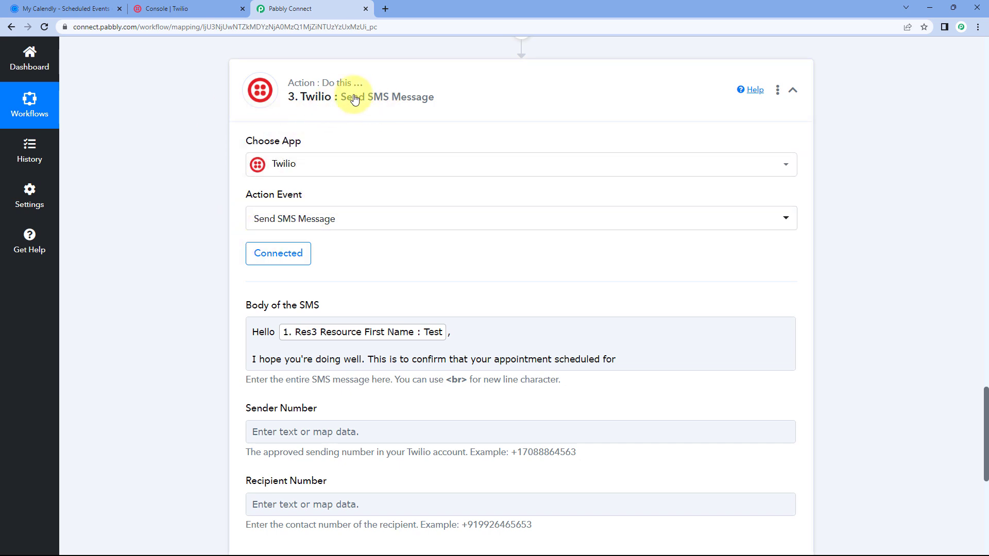
scroll(272, 129, "down", 1)
left_click(283, 211)
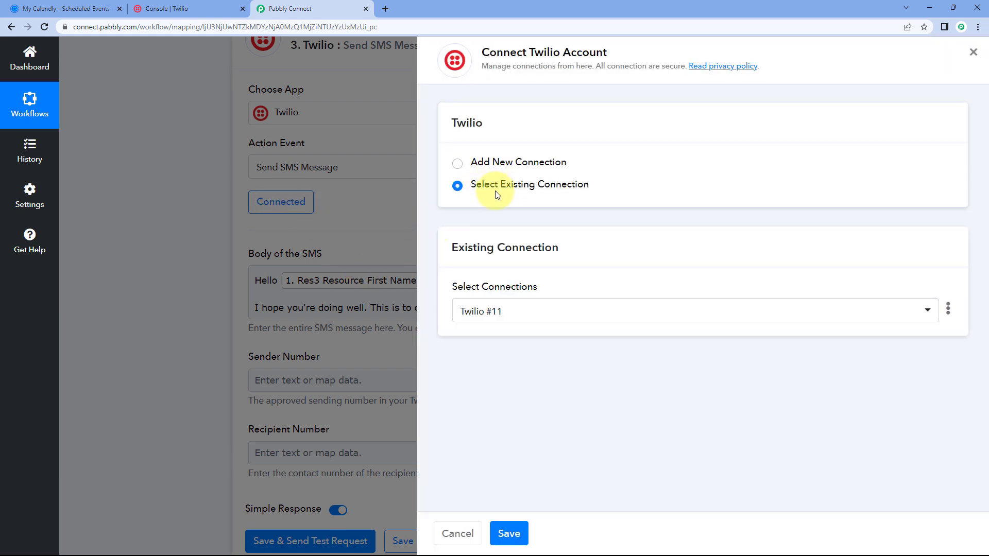
left_click(516, 532)
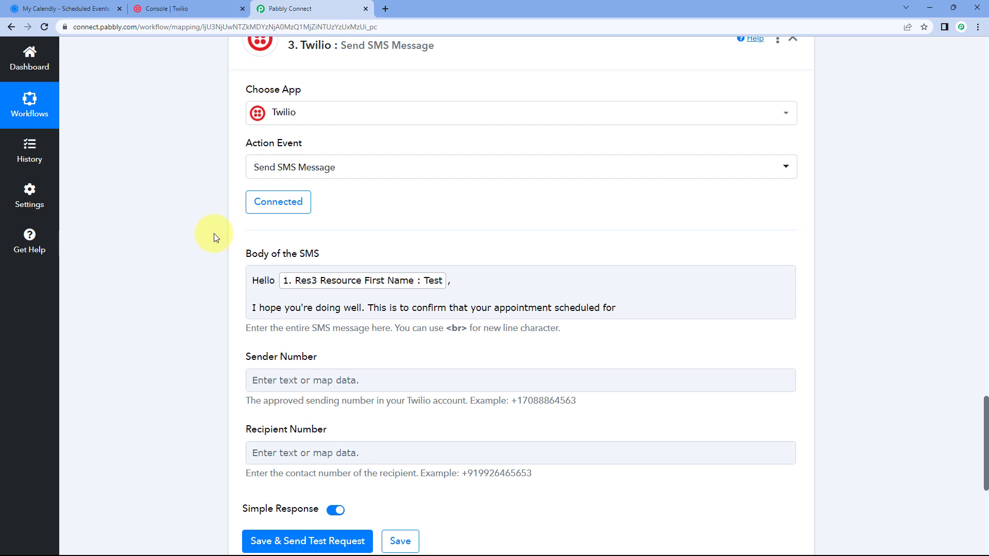
- Complete the SMS body with the DateTime Formatter's Result, the words "is cancelled successfully." and a closing thank-you line
left_click(636, 304)
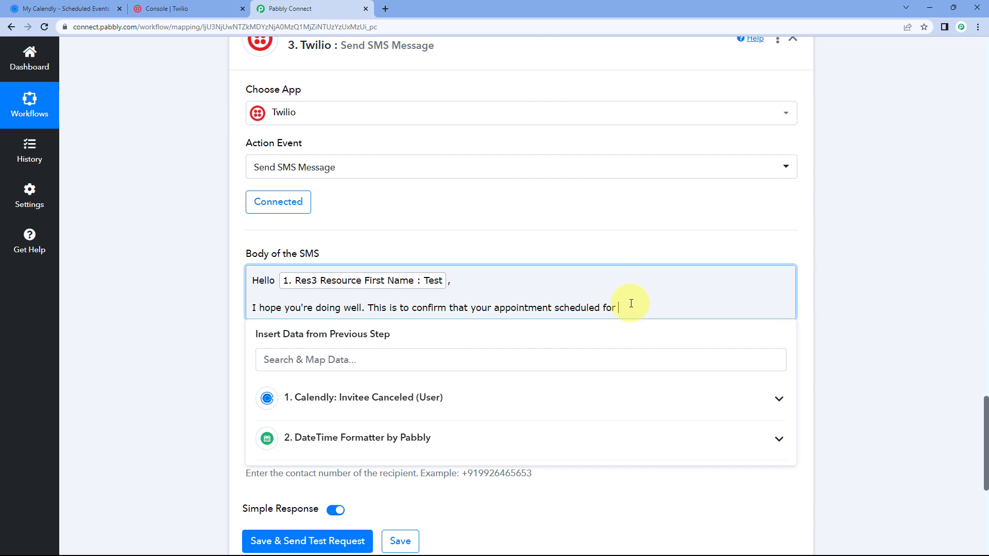
left_click(382, 444)
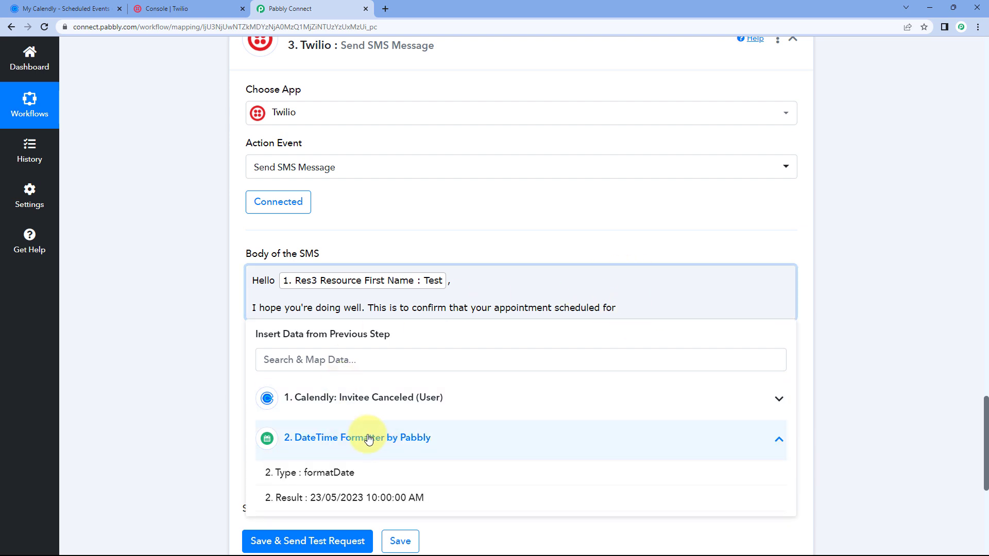
left_click(352, 497)
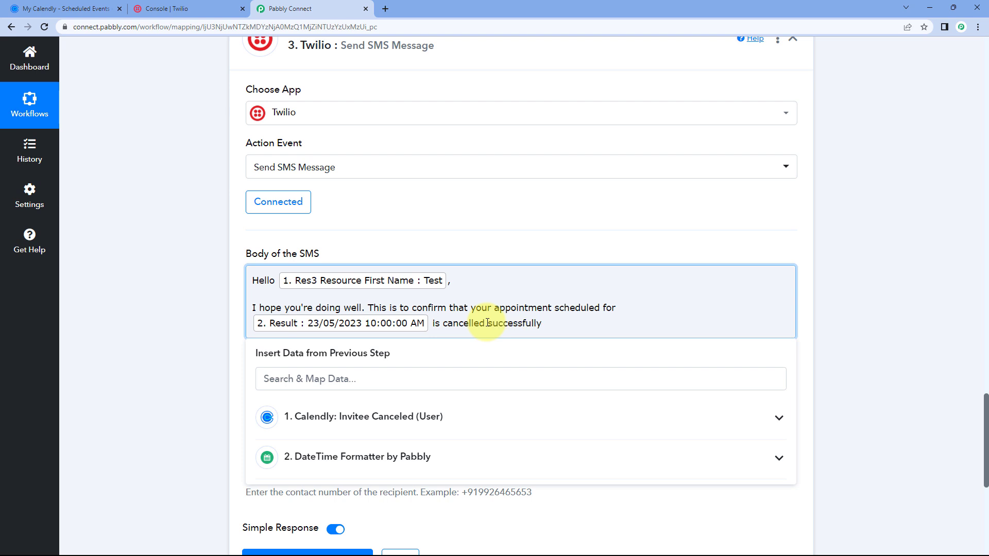
key("Return")
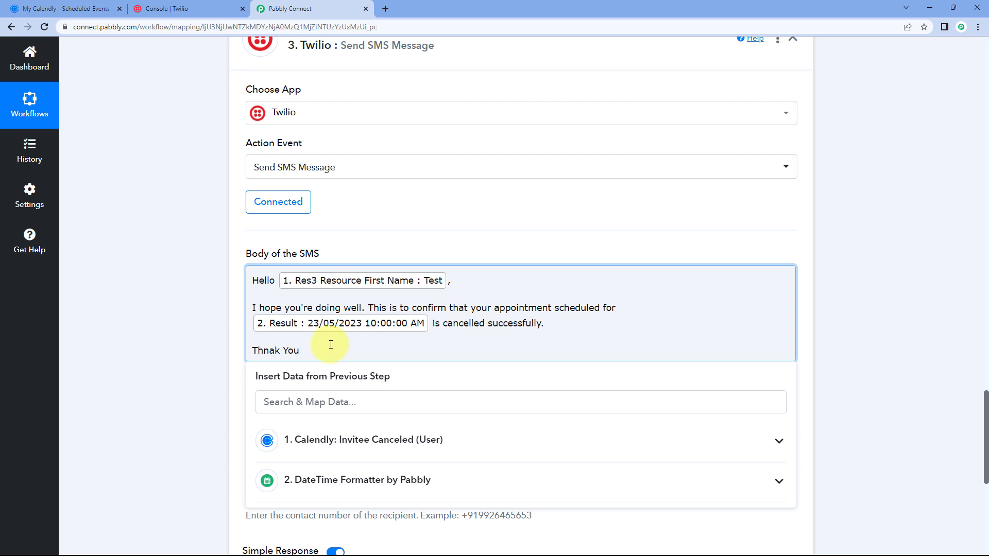
left_click(181, 327)
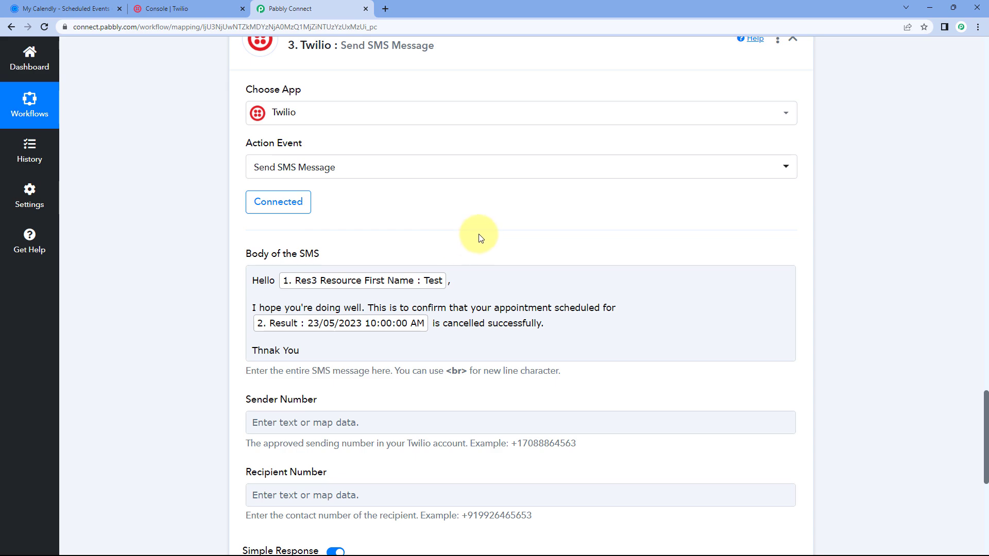
- Collapse the Date/Time Formatter step and return to the Twilio SMS fields
scroll(459, 242, "up", 15)
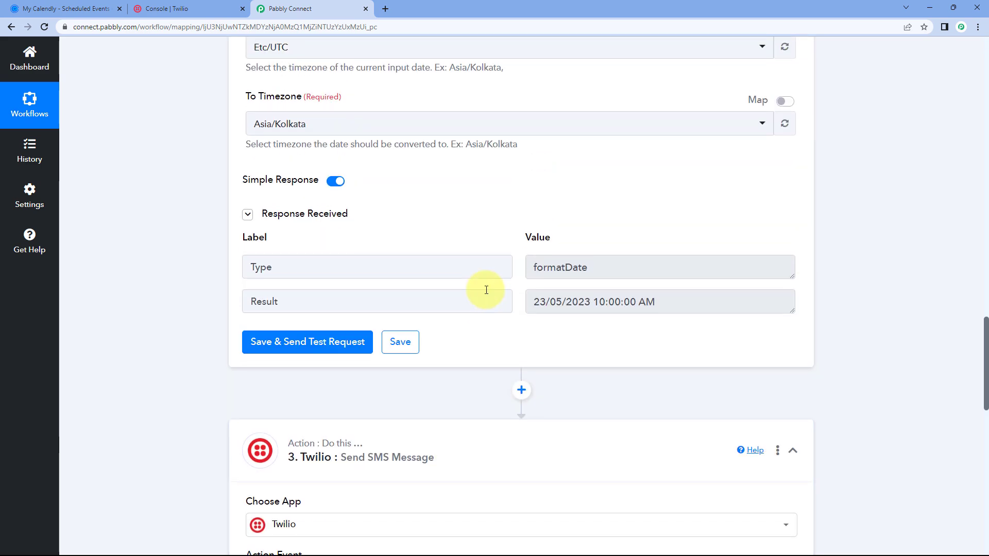
scroll(528, 187, "up", 3)
left_click(657, 77)
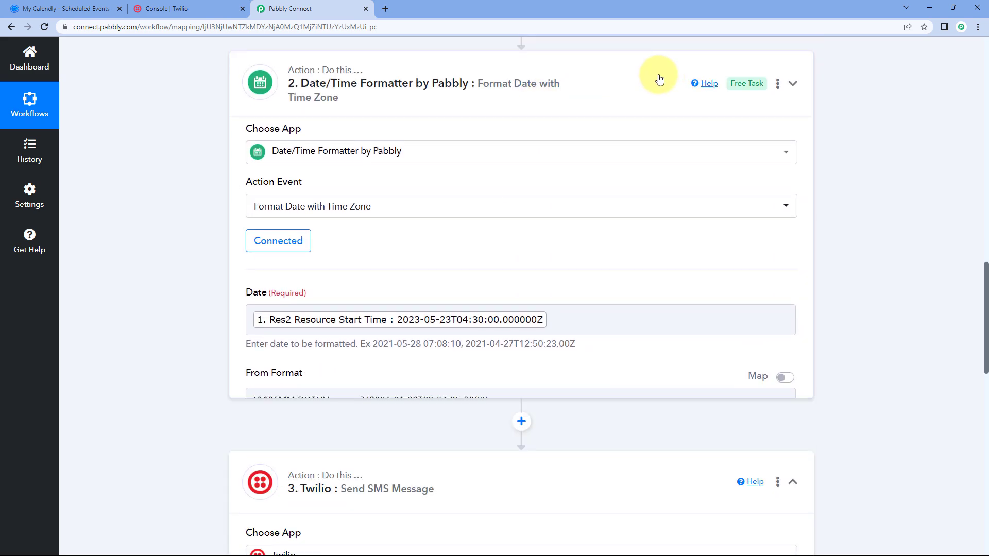
scroll(539, 211, "up", 4)
scroll(533, 232, "up", 1)
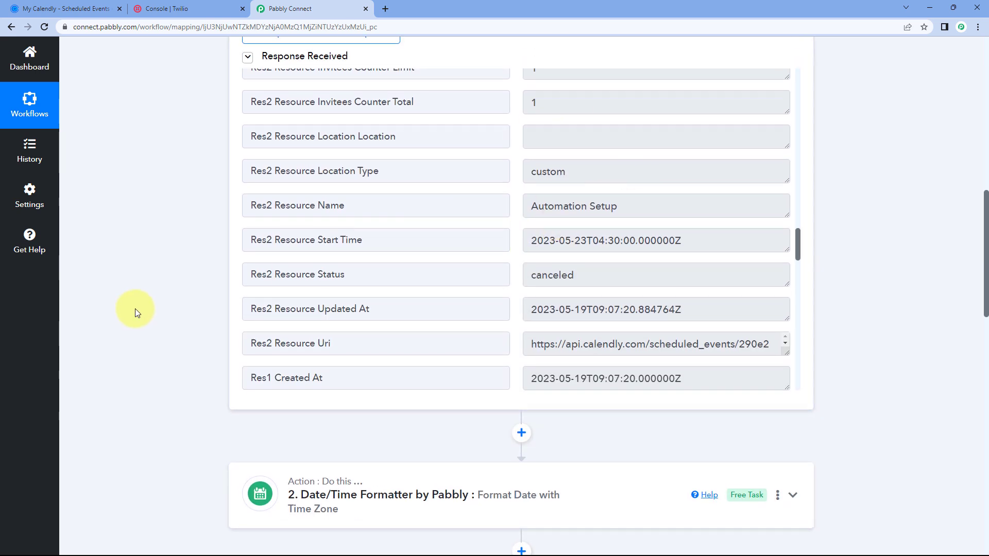
scroll(169, 296, "down", 12)
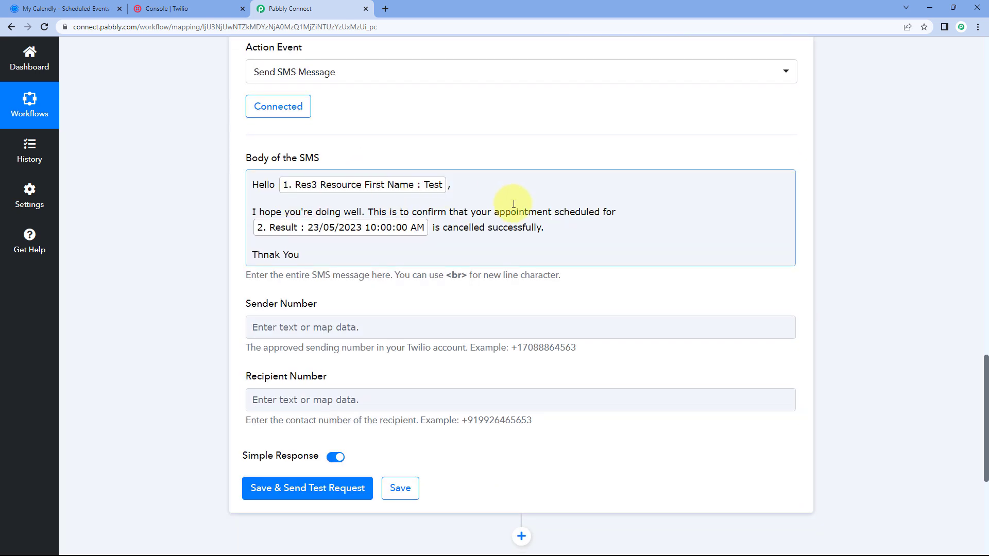
- Copy the Twilio phone number from the Twilio console and paste it as the Sender Number in Pabbly Connect
scroll(227, 255, "down", 2)
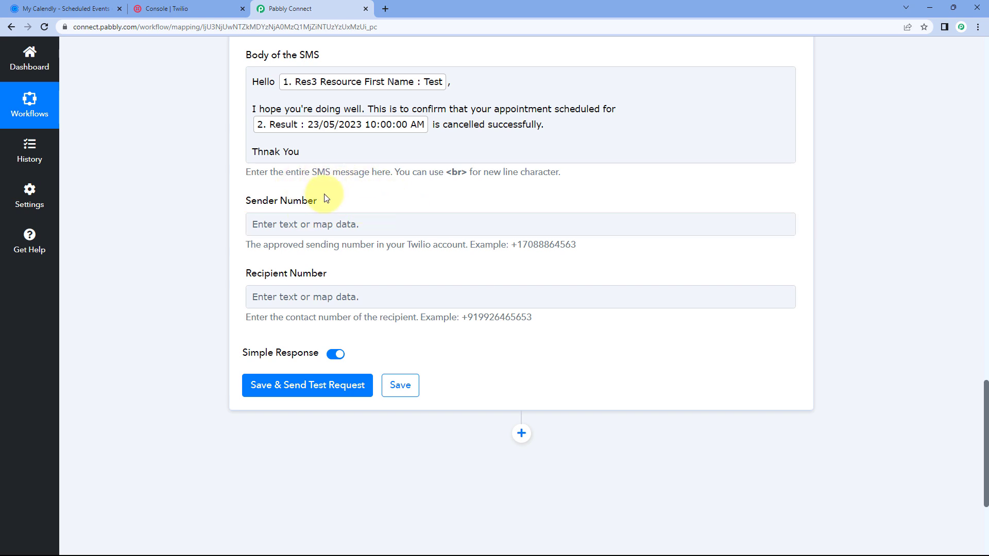
left_click(172, 5)
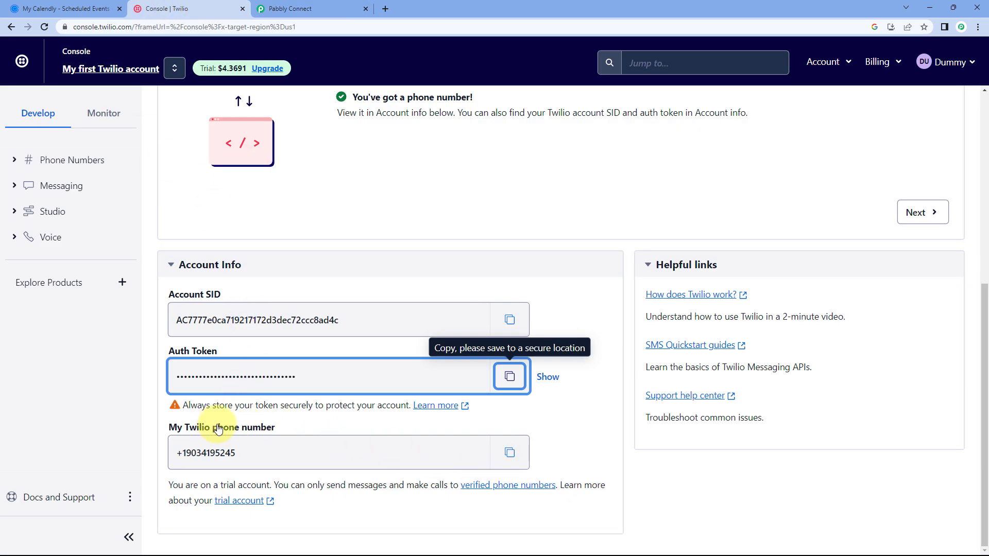
left_click(510, 452)
left_click(332, 4)
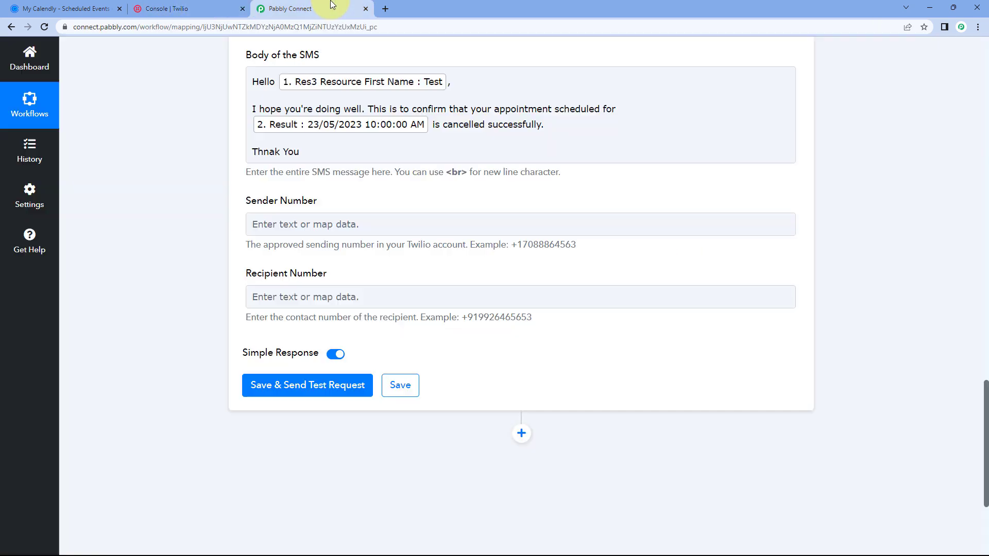
left_click(326, 223)
right_click(325, 222)
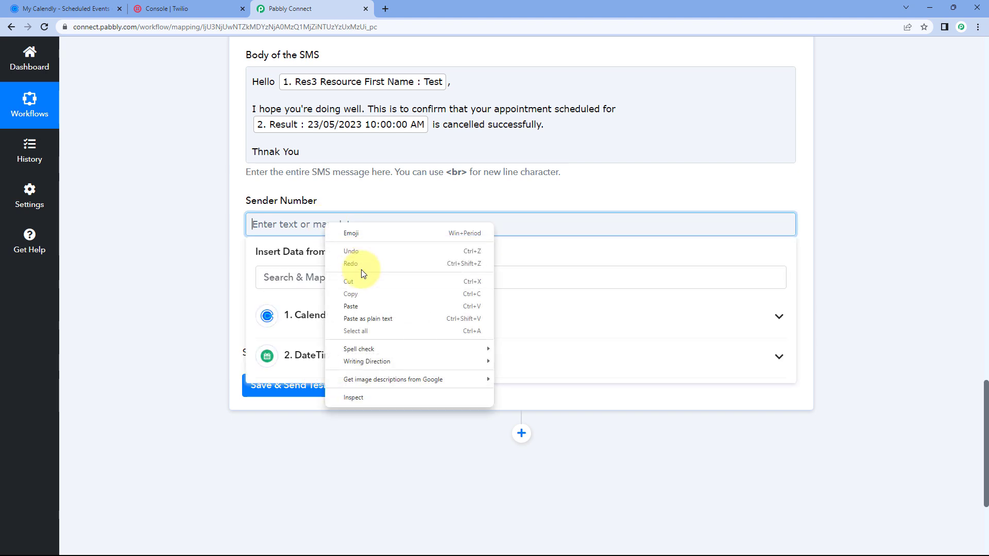
left_click(361, 308)
- Correct the closing line of the SMS body to read "Thank You"
double_click(268, 153)
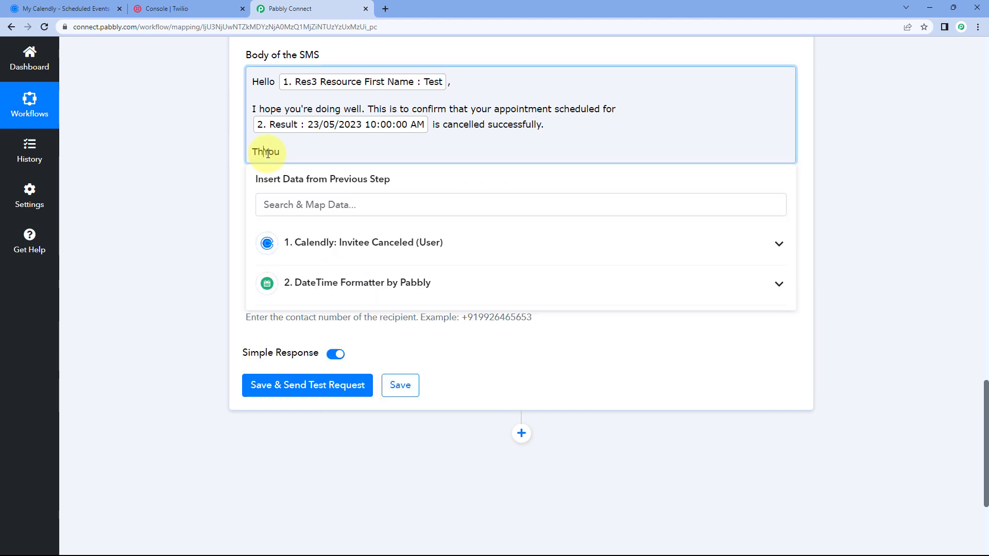
type("Thank")
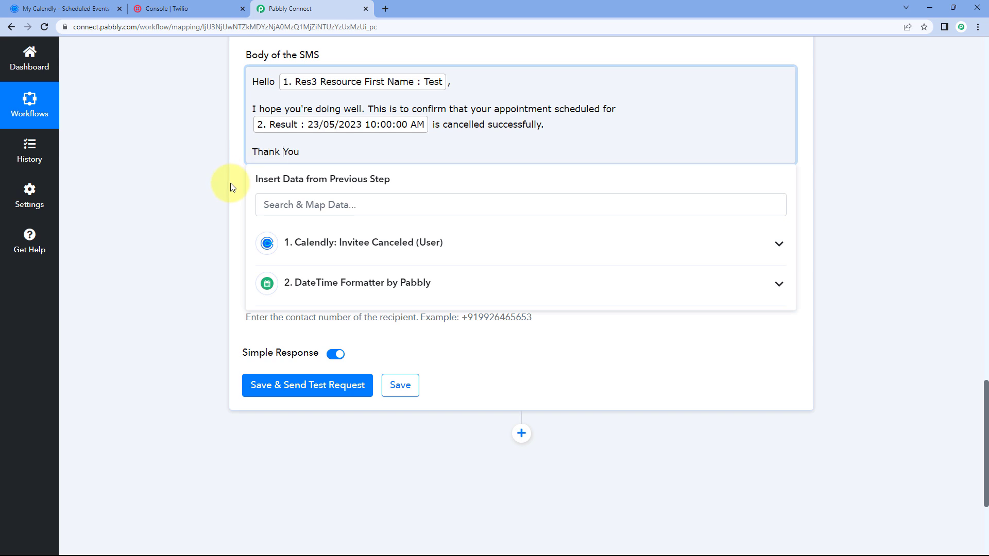
left_click(233, 181)
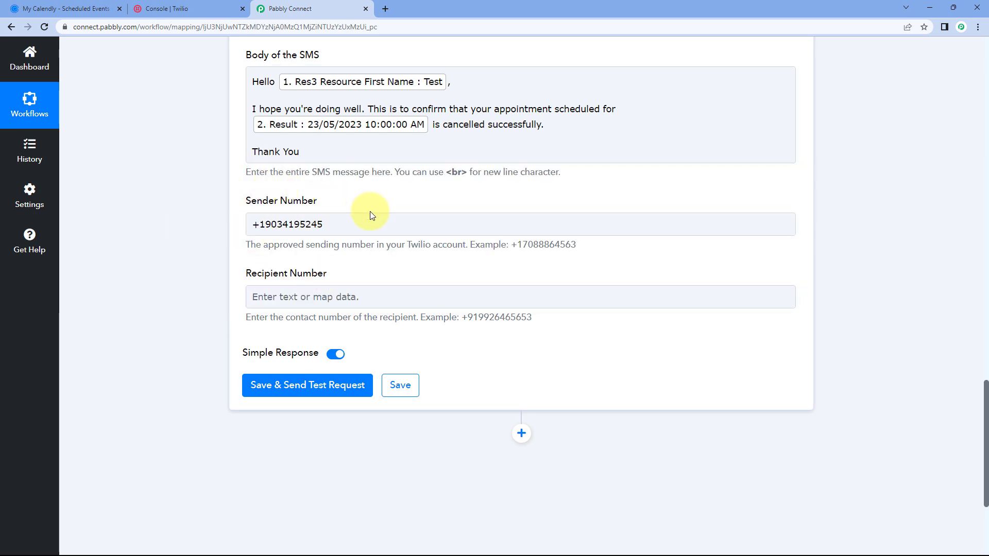
- Examine the Calendly trigger's response for the answer field holding the invitee's mobile number with country code
scroll(369, 211, "down", 1)
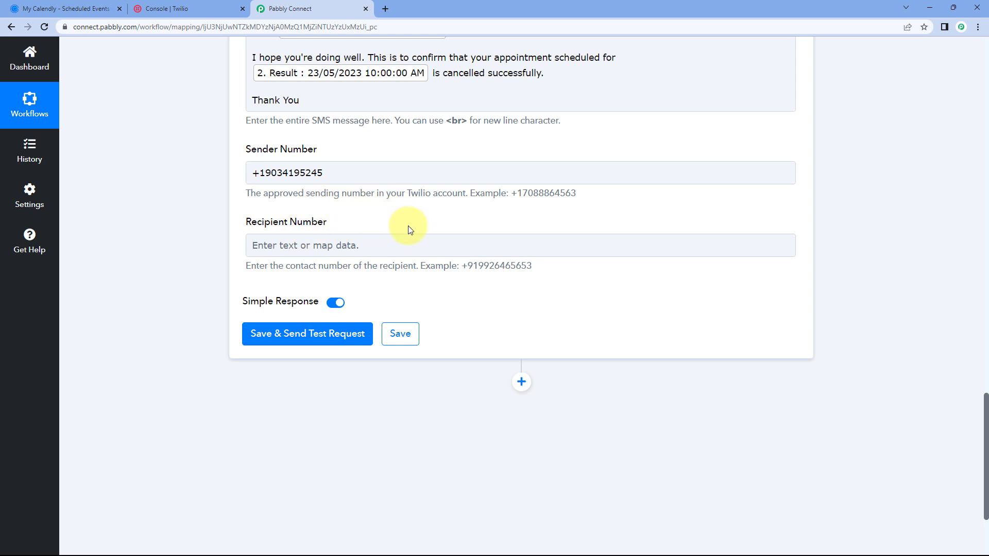
scroll(408, 226, "up", 15)
scroll(498, 248, "up", 9)
scroll(510, 246, "up", 9)
scroll(509, 246, "up", 6)
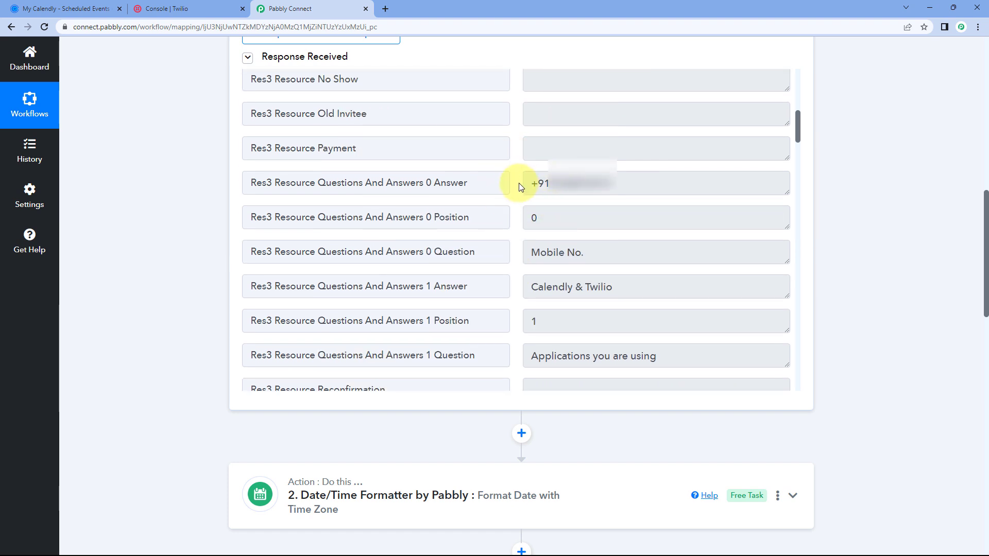
left_click_drag(527, 185, 610, 183)
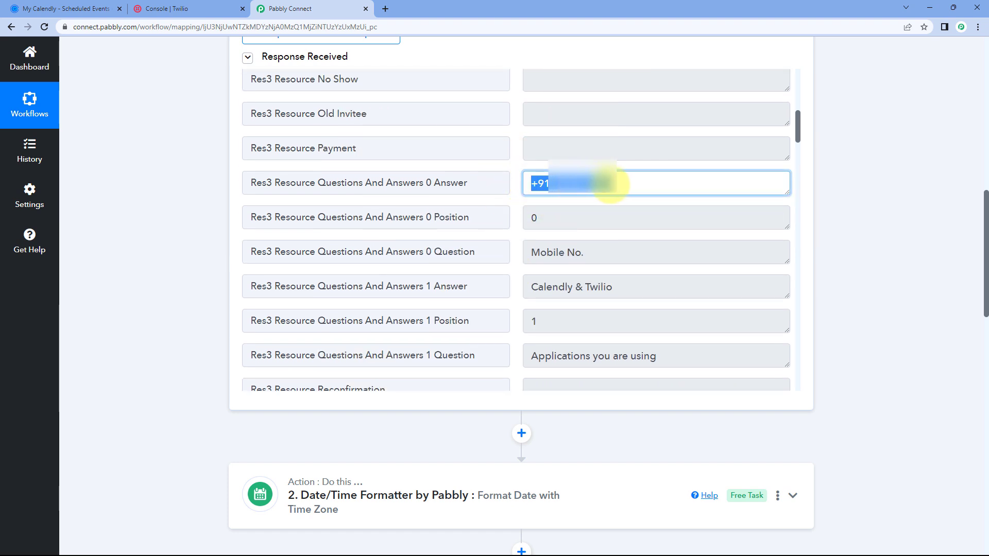
left_click(517, 164)
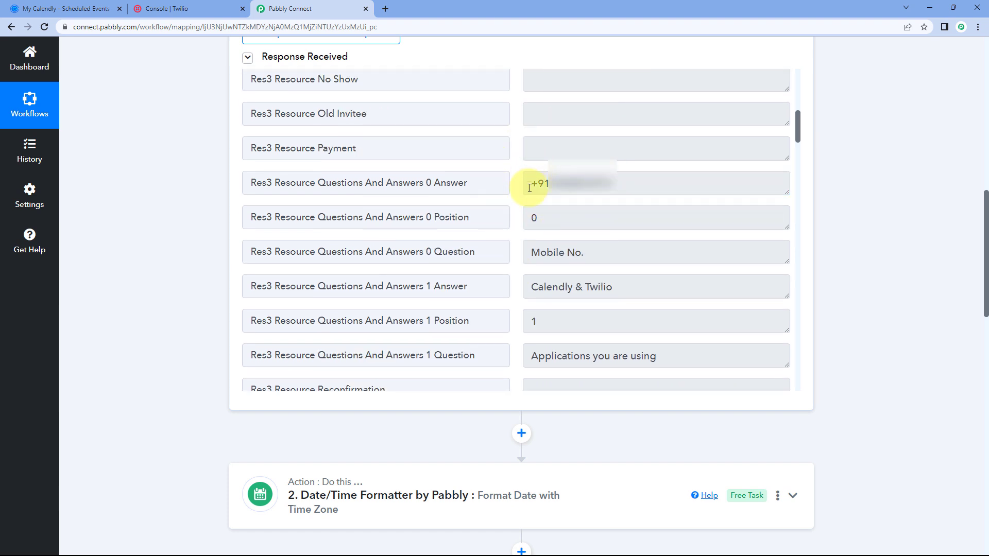
left_click_drag(634, 183, 510, 184)
left_click(510, 194)
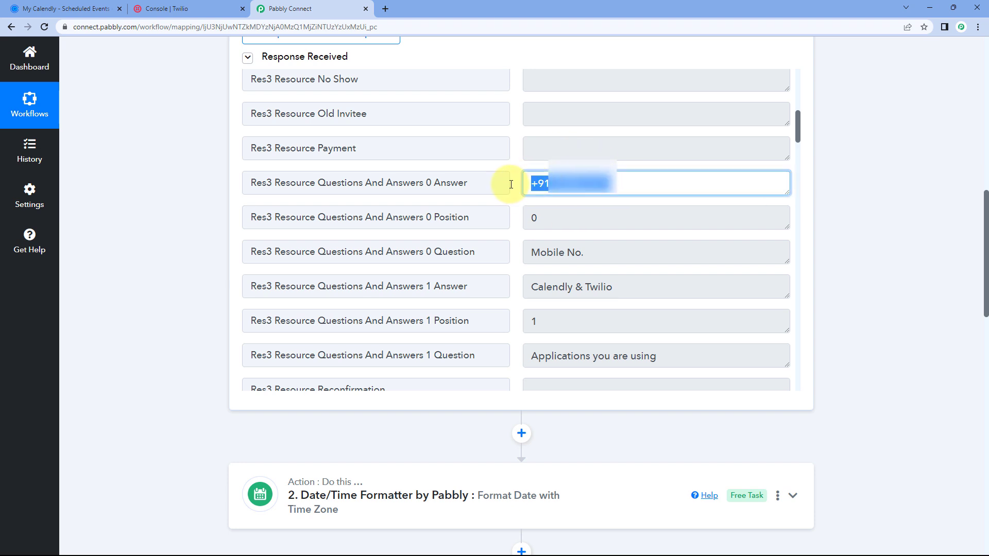
left_click(484, 186)
- Map the Recipient Number to Calendly's Res3 Resource Questions And Answers 0 Answer
scroll(205, 264, "down", 11)
scroll(208, 264, "down", 6)
left_click(260, 193)
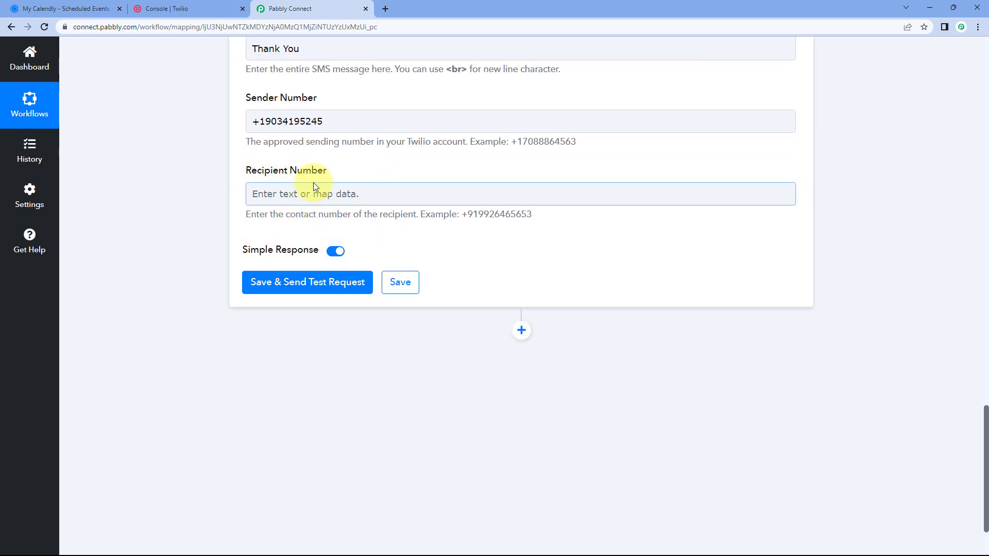
left_click(295, 191)
scroll(201, 206, "down", 1)
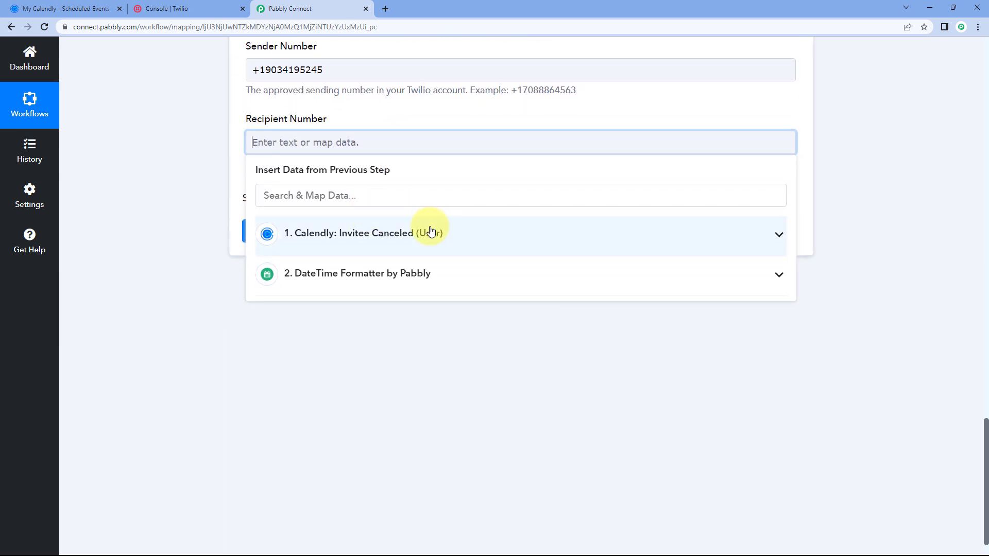
left_click(404, 233)
scroll(432, 311, "down", 5)
scroll(431, 312, "down", 5)
left_click(452, 310)
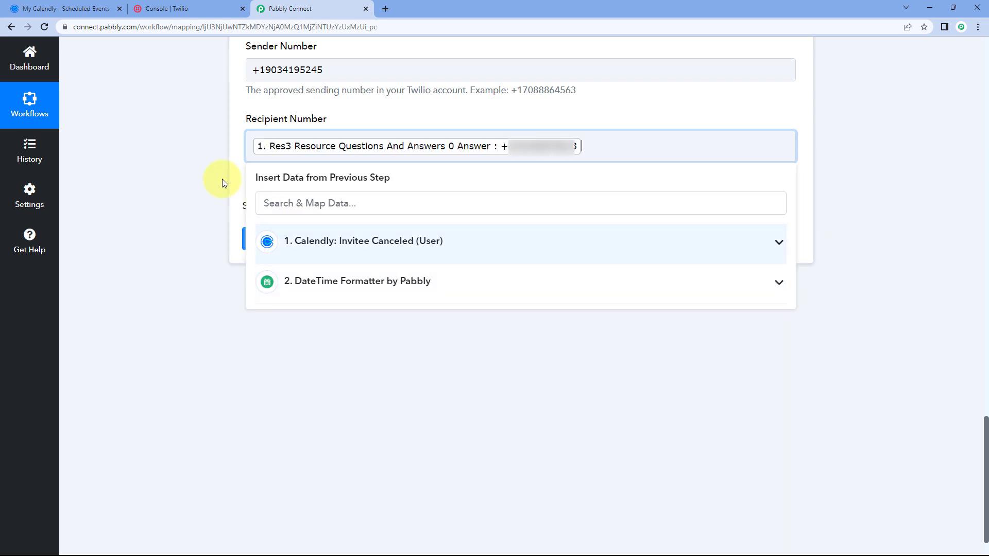
left_click(203, 172)
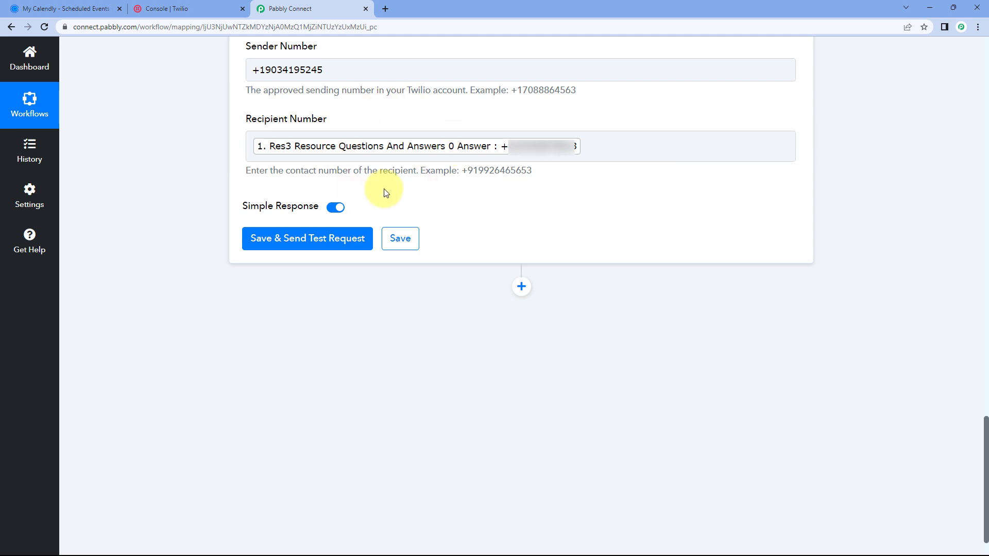
- Save the Twilio action with a test request and review its response against the SMS body
left_click(304, 238)
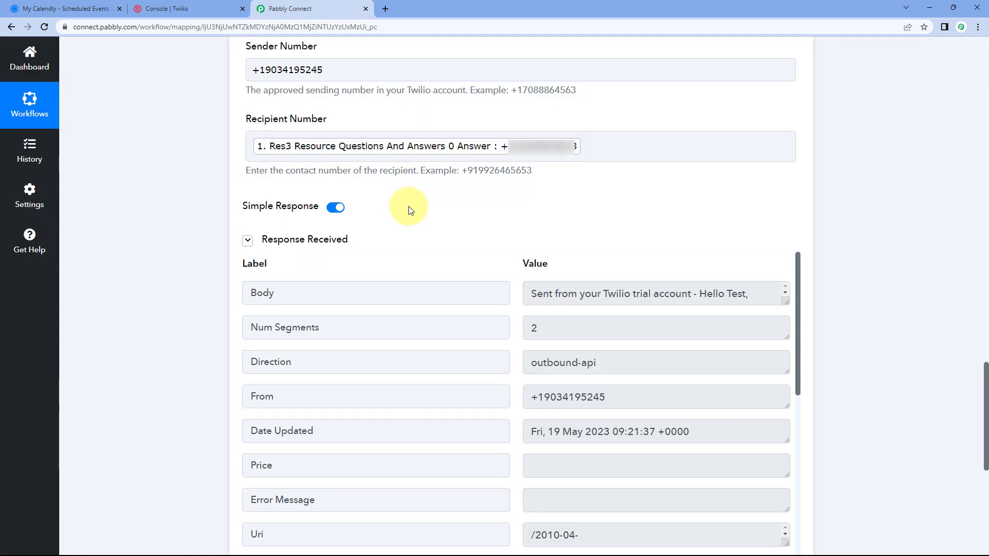
scroll(426, 216, "down", 2)
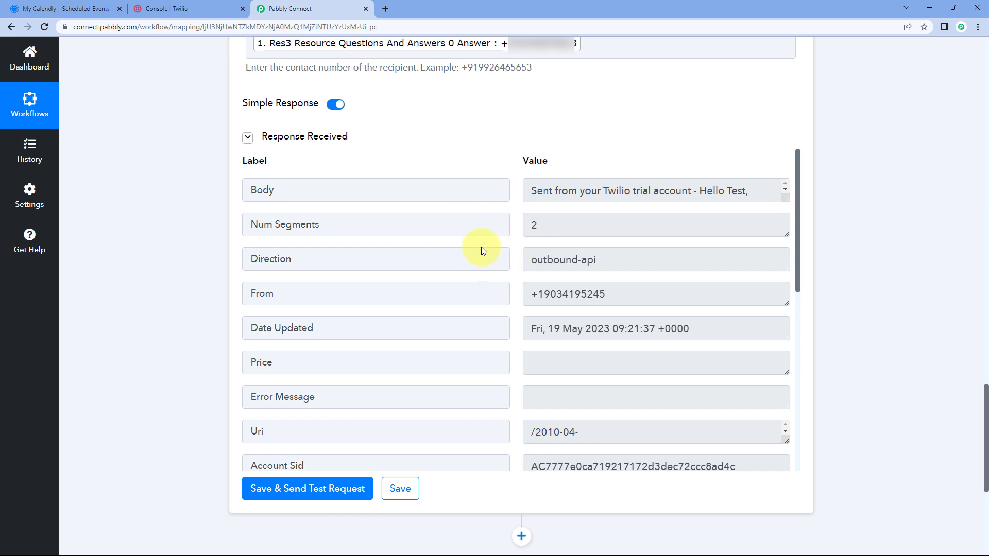
scroll(469, 186, "up", 2)
scroll(469, 186, "up", 2)
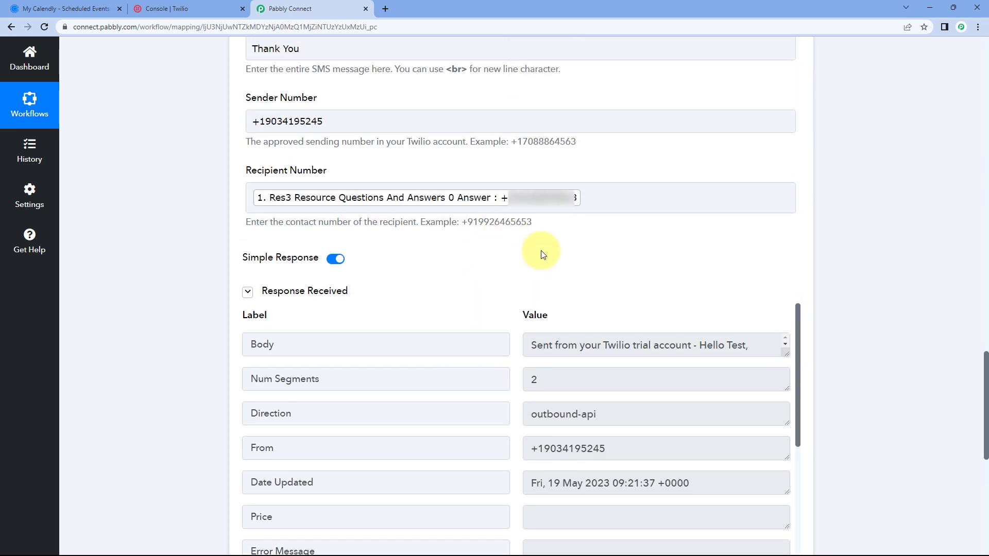
scroll(504, 183, "up", 1)
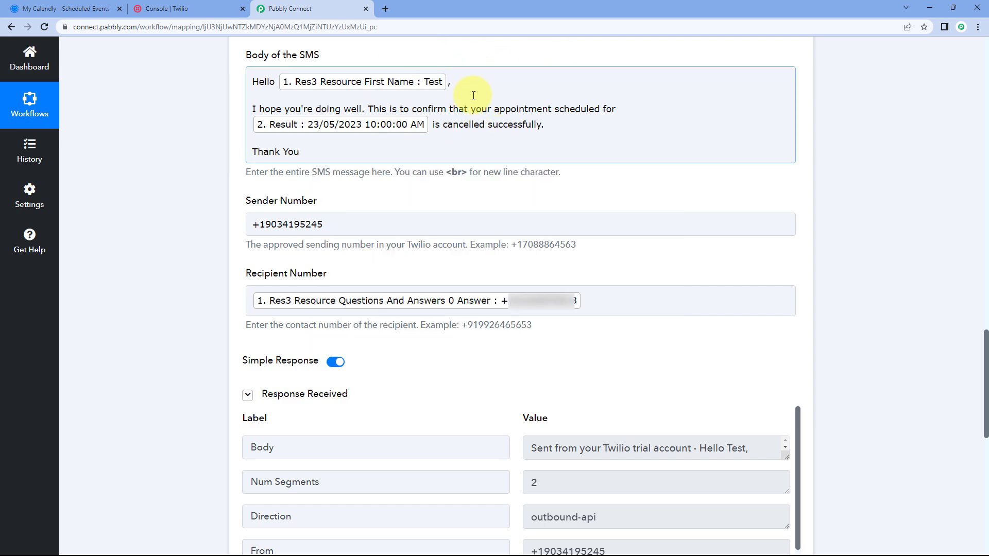
- Collapse the Twilio and Calendly steps to show the whole Calendly to Twilio workflow in overview
scroll(536, 150, "up", 5)
scroll(567, 206, "up", 2)
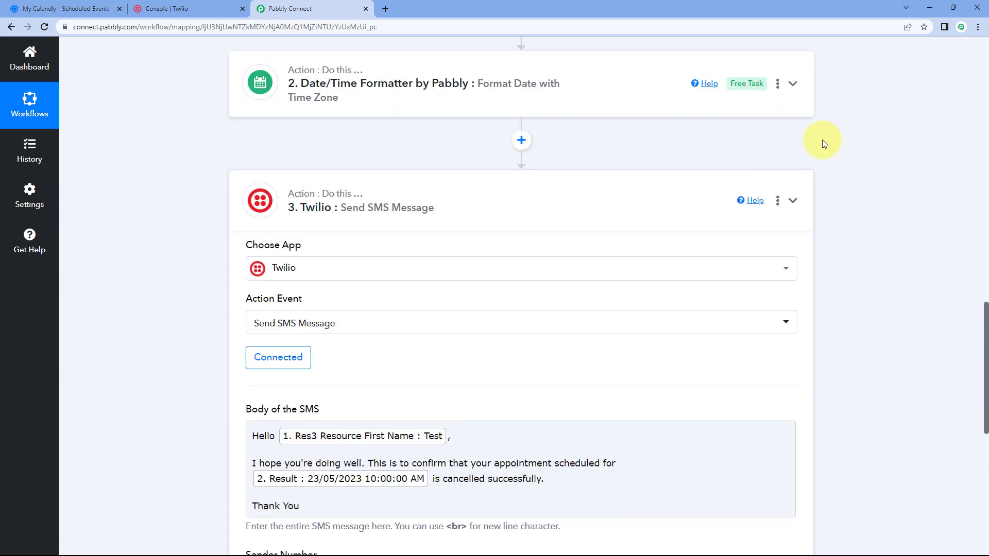
scroll(814, 147, "up", 10)
scroll(826, 154, "up", 9)
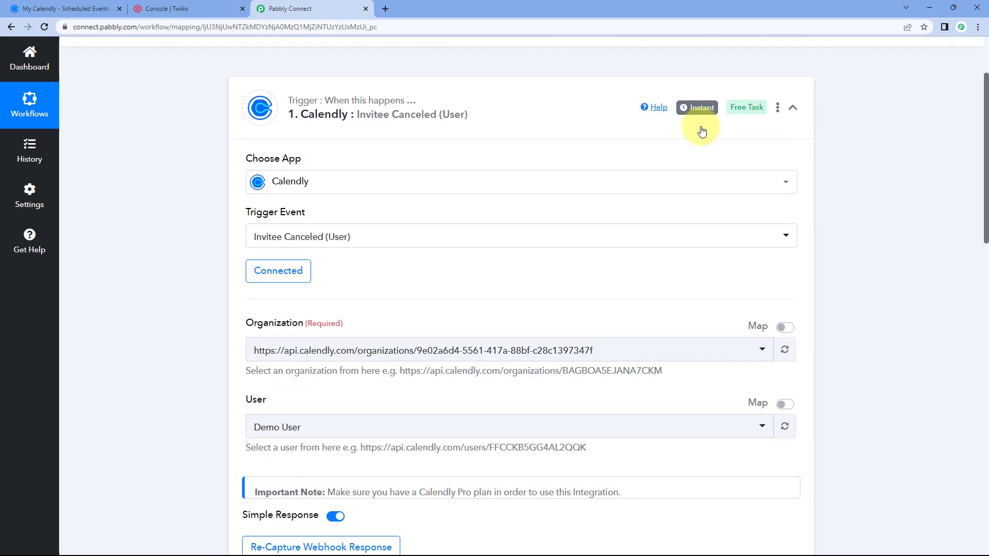
left_click(492, 97)
scroll(491, 93, "up", 1)
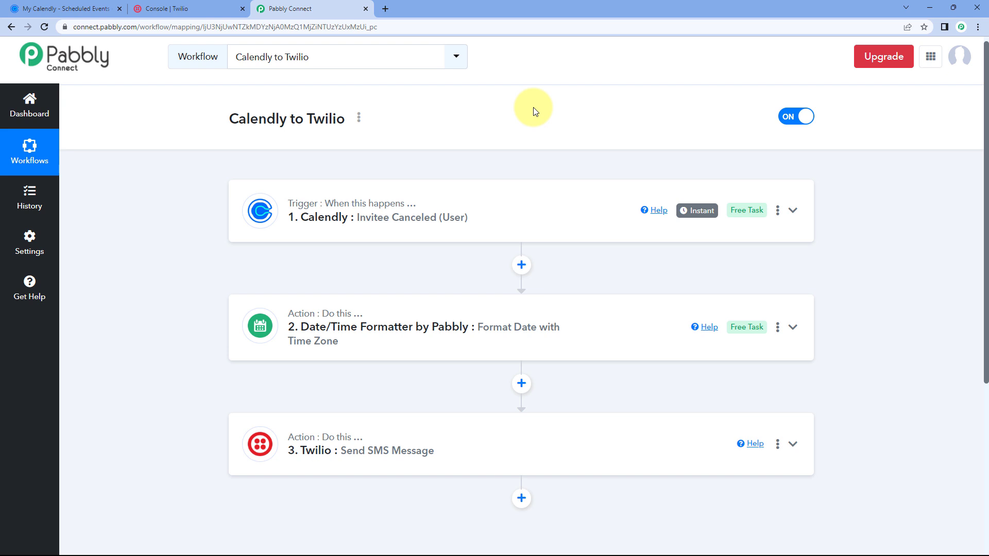
scroll(493, 124, "down", 1)
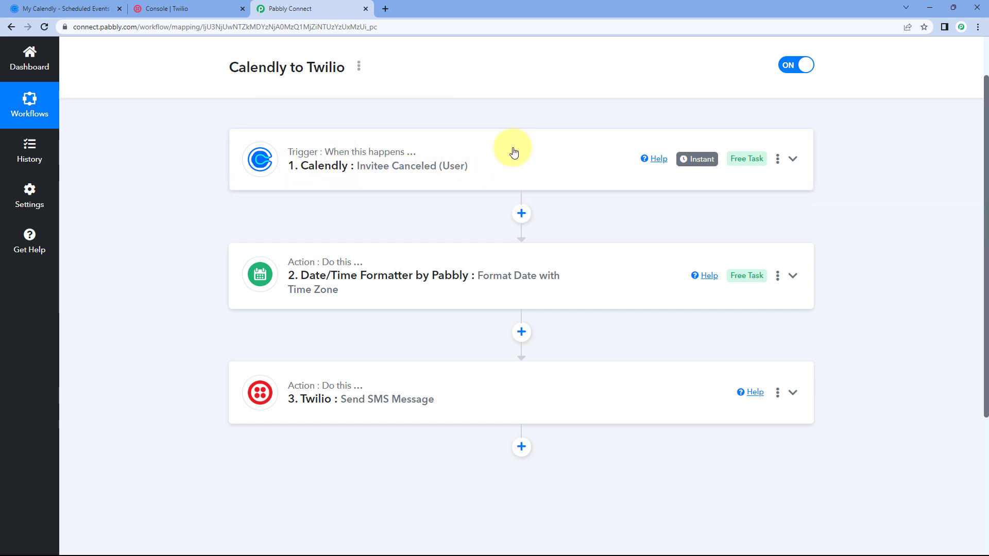
mouse_move(317, 111)
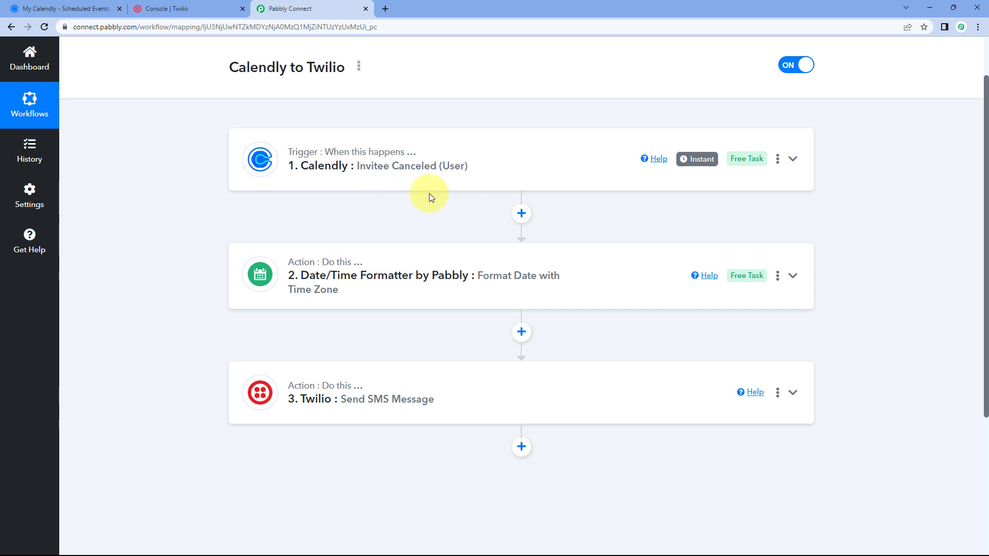
scroll(573, 214, "down", 1)
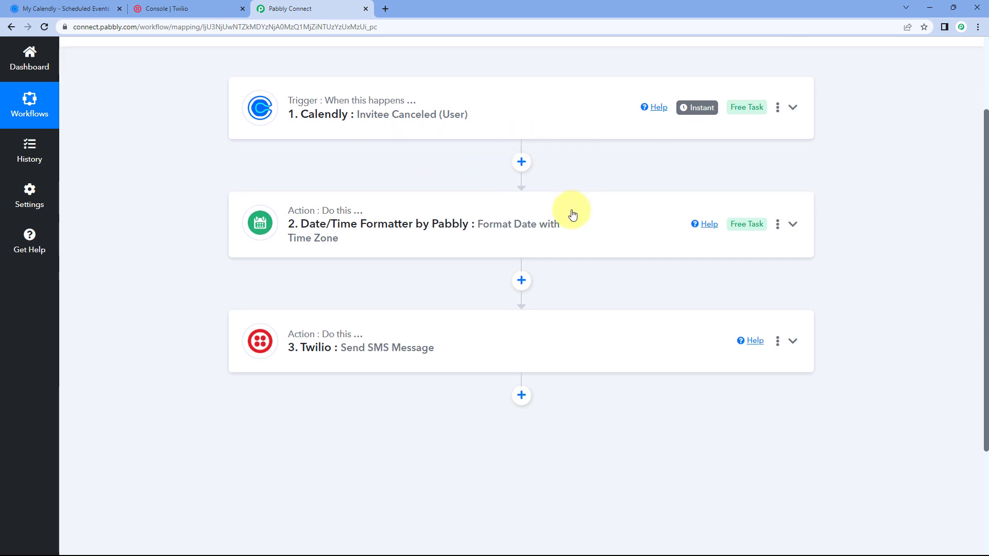
scroll(572, 206, "up", 2)
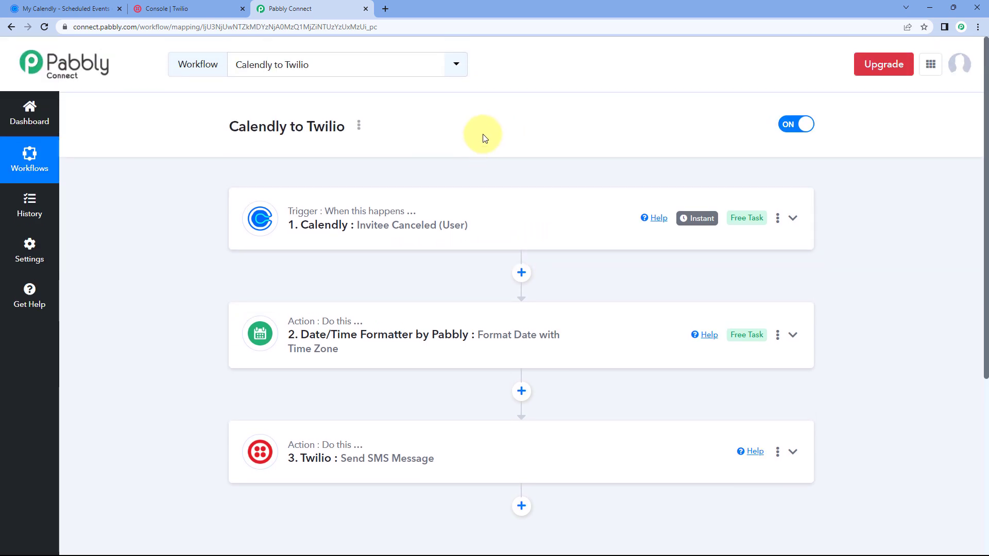